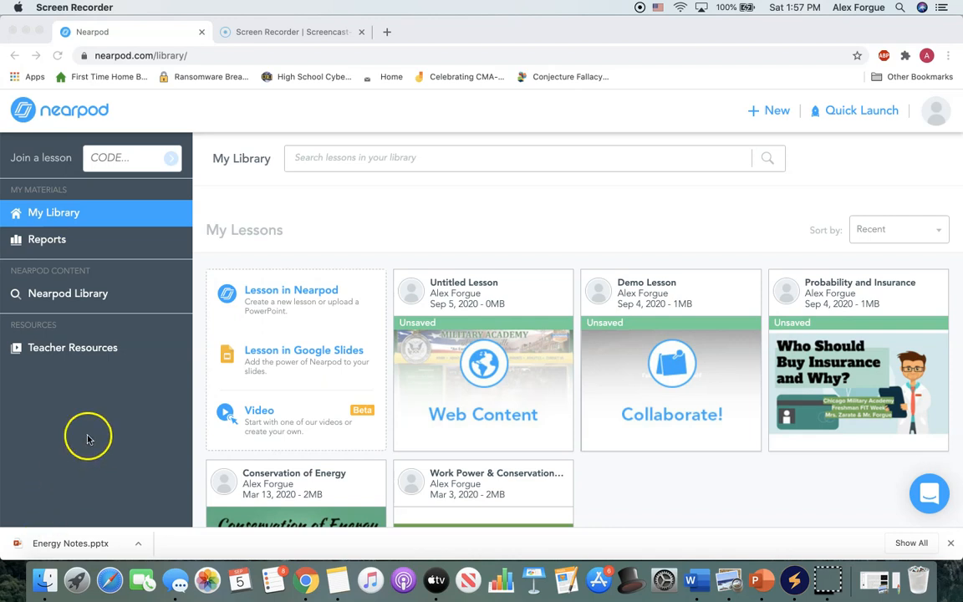
# Create a new lesson in Nearpod.
pyautogui.click(273, 291)
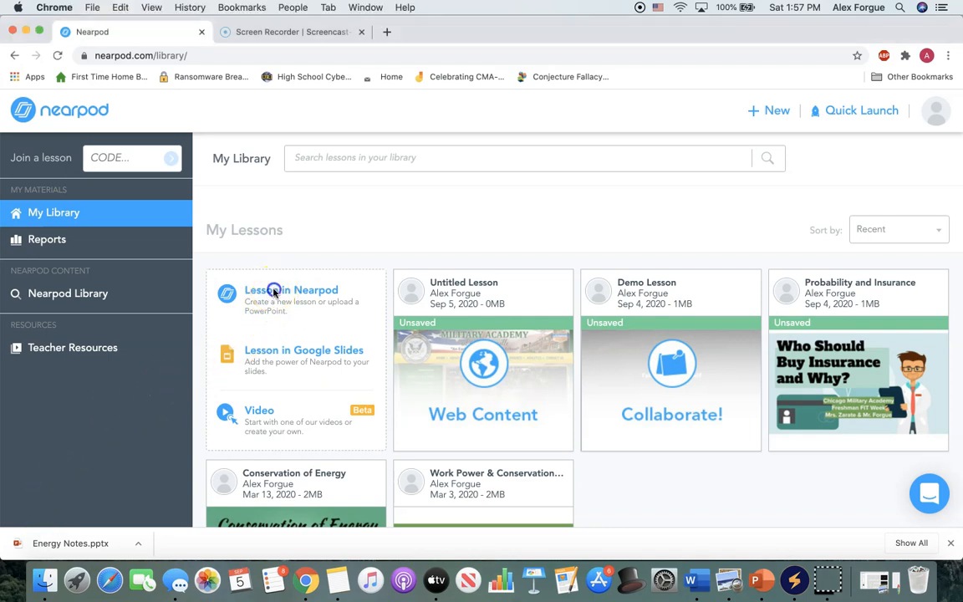
pyautogui.click(237, 292)
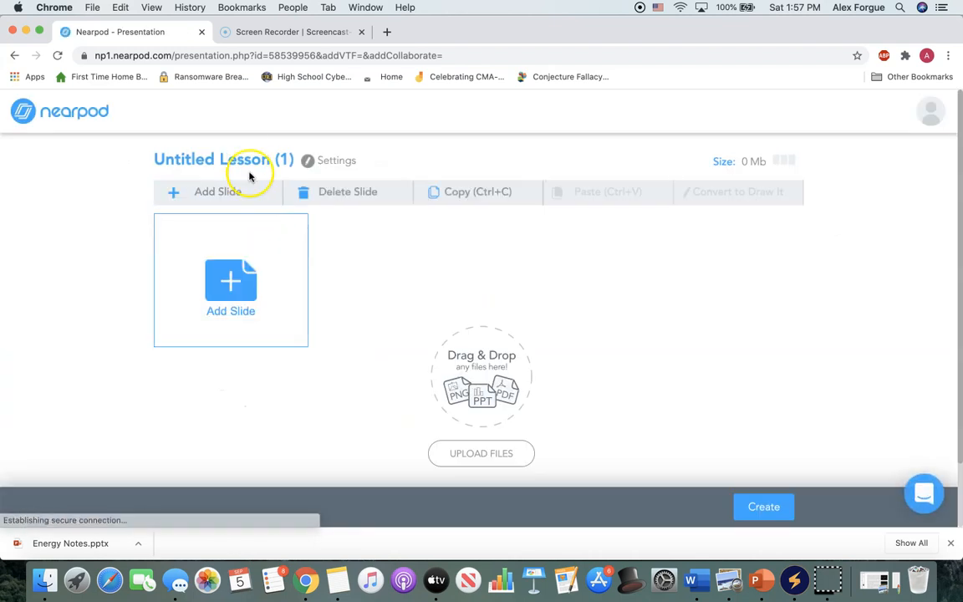
# Try to title the new lesson Conservation of Energy.
pyautogui.click(261, 159)
pyautogui.press('BackSpace')
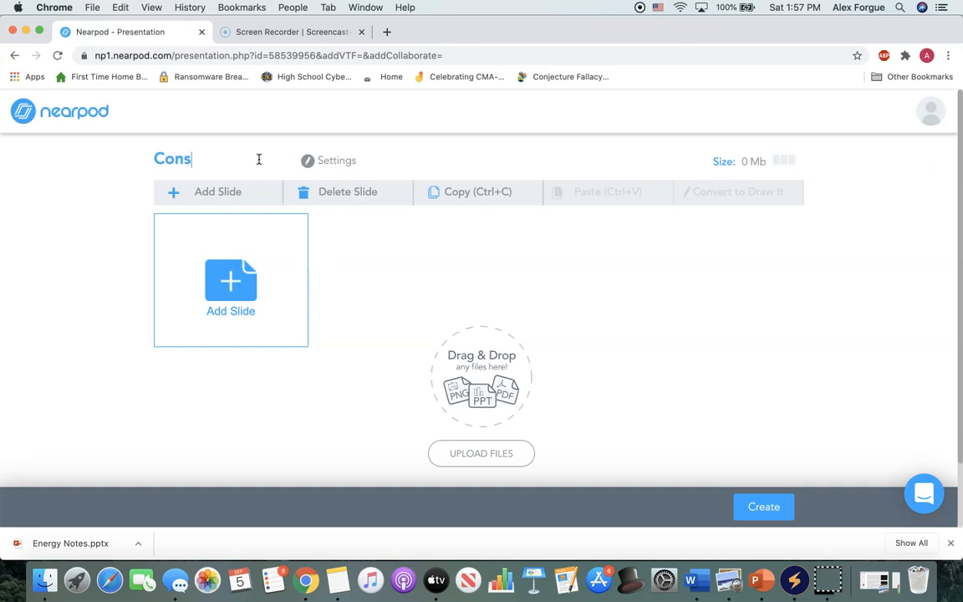
pyautogui.write('Conservation of Energy')
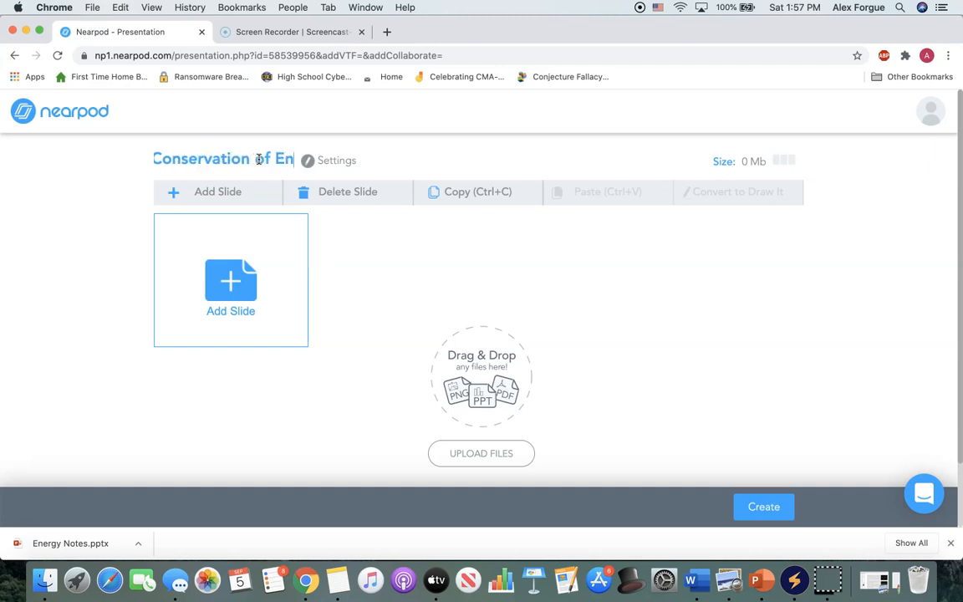
pyautogui.click(335, 254)
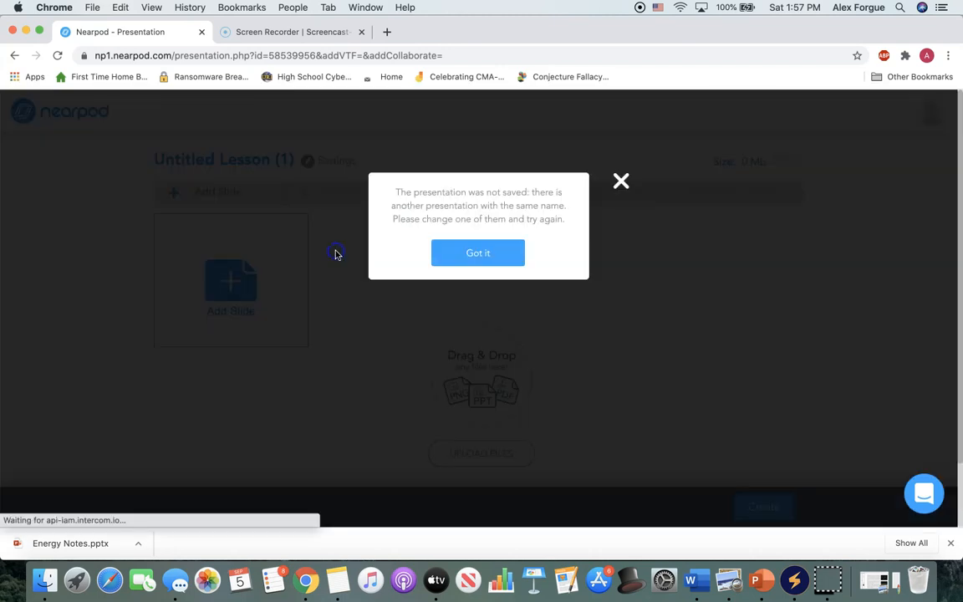
pyautogui.click(444, 255)
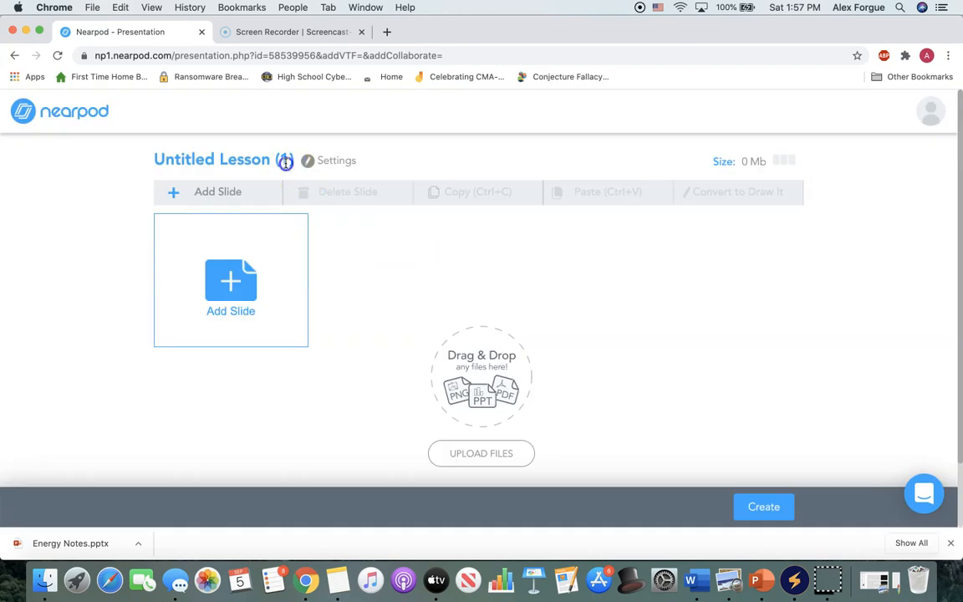
# Rename the untitled lesson as Energy.
pyautogui.click(286, 159)
pyautogui.press('BackSpace')
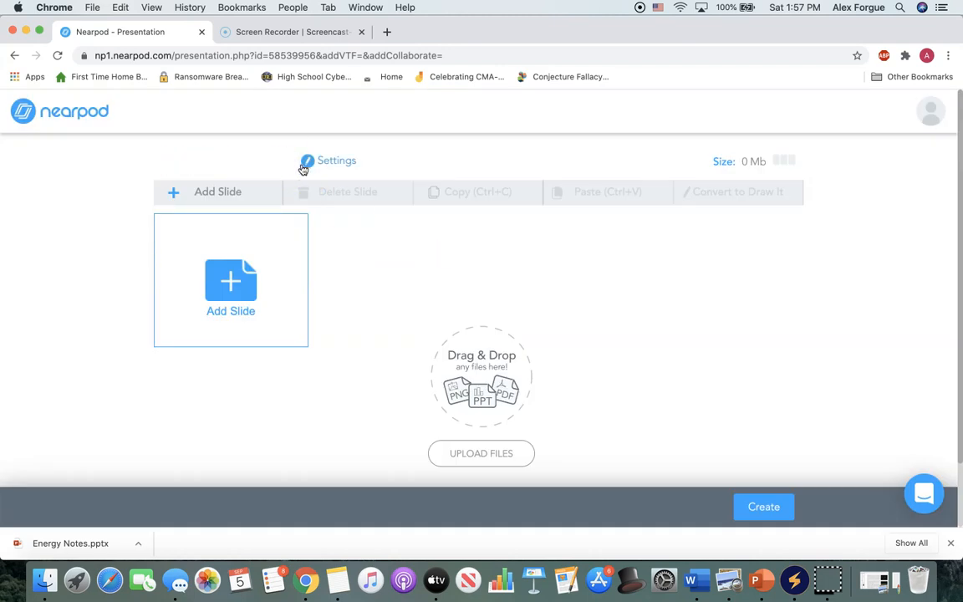
pyautogui.write('Energy')
pyautogui.click(332, 286)
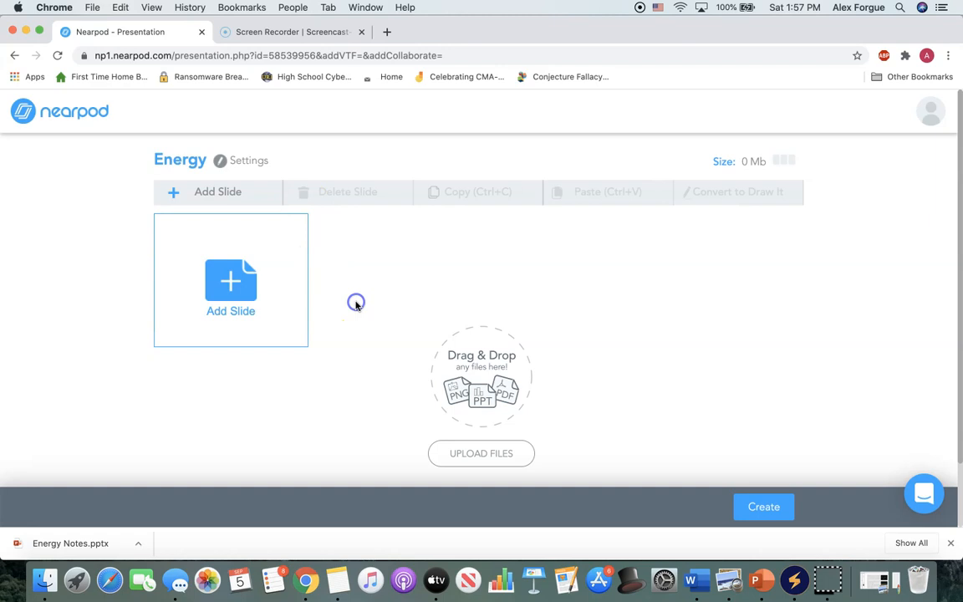
pyautogui.click(260, 285)
pyautogui.click(335, 271)
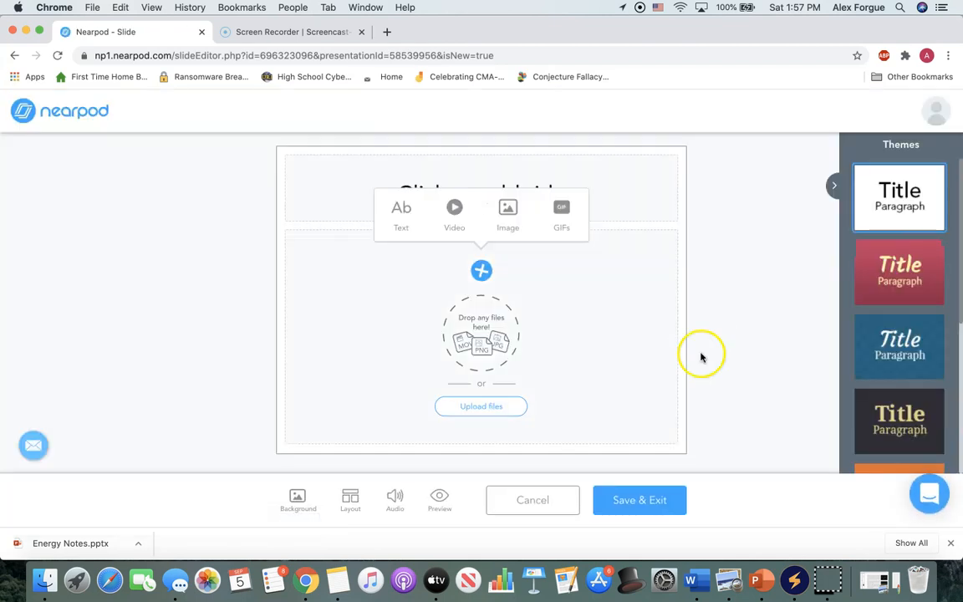
pyautogui.click(348, 503)
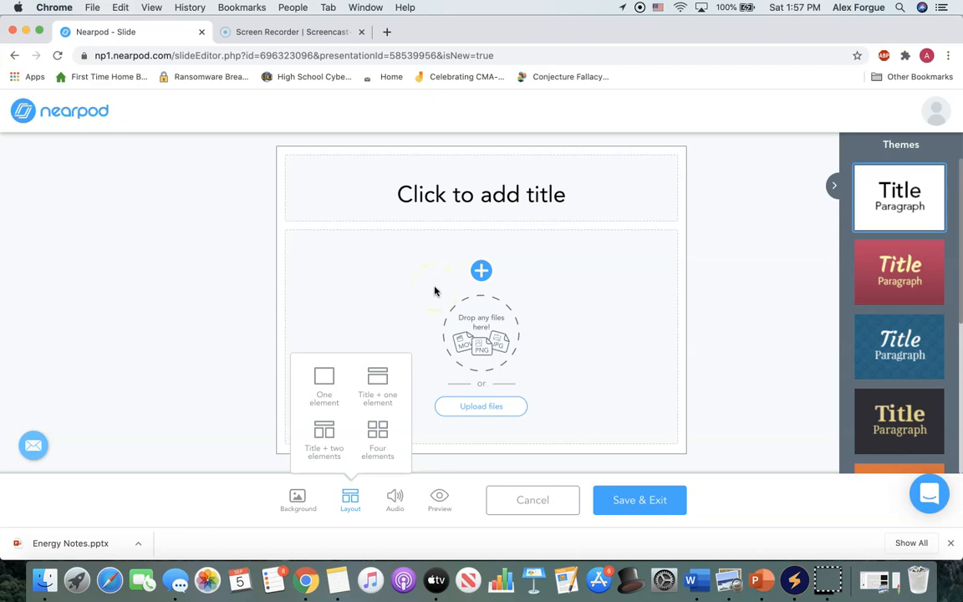
pyautogui.click(533, 500)
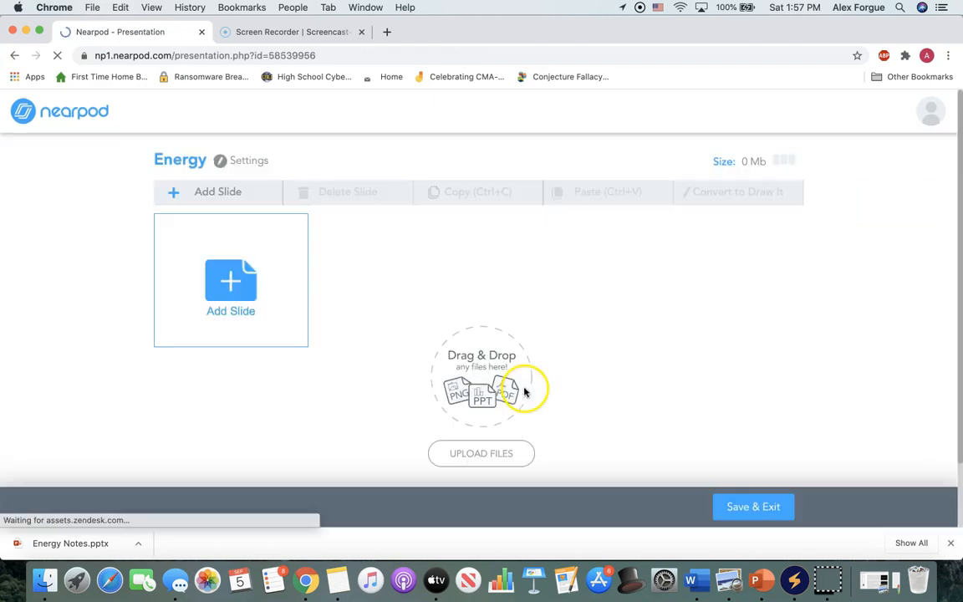
# Upload the presentation Energy Notes.pptx from the computer into the lesson.
pyautogui.click(501, 452)
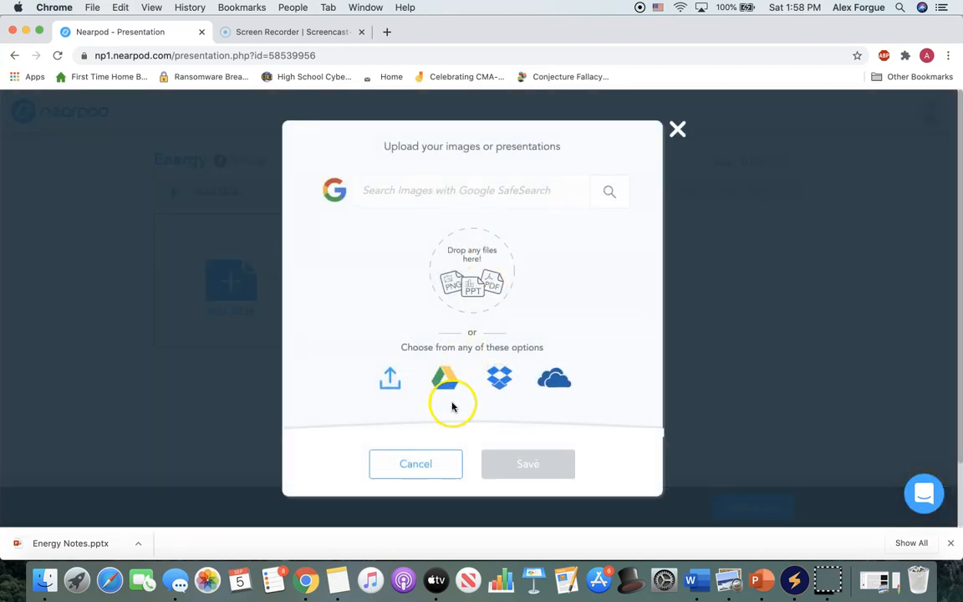
pyautogui.click(389, 379)
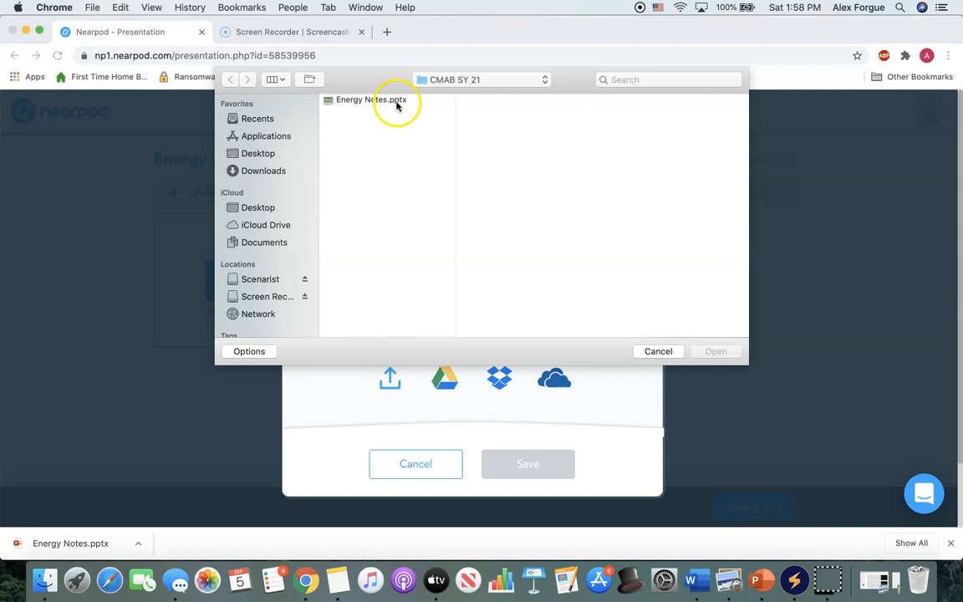
pyautogui.click(398, 107)
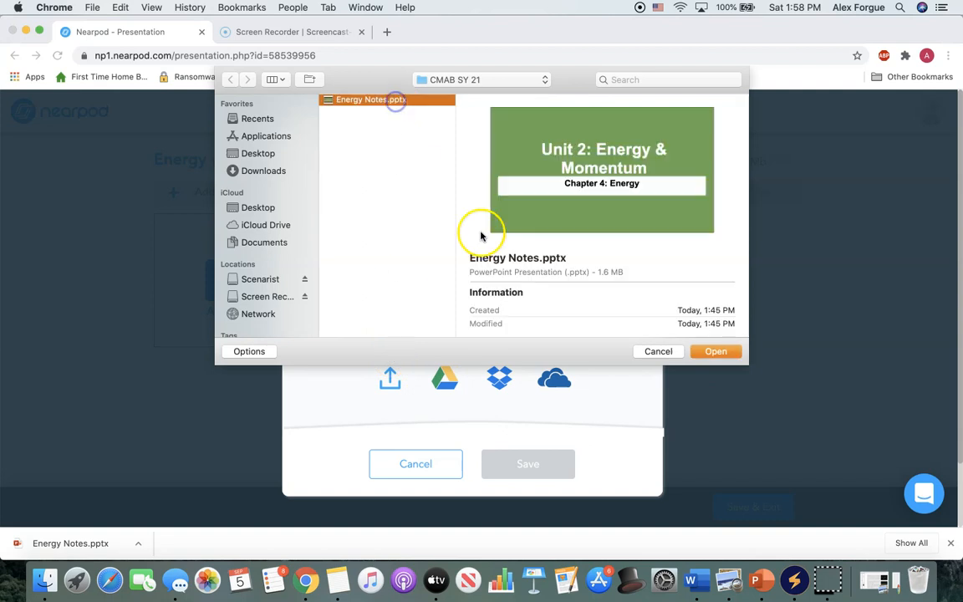
pyautogui.click(720, 351)
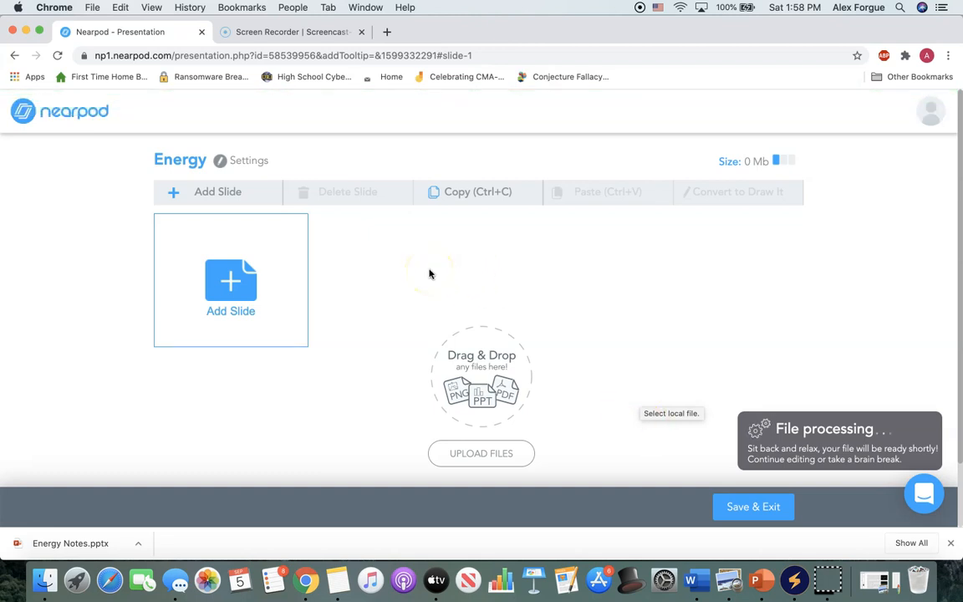
# Start adding video content to the lesson and browse the videos in the Video Library.
pyautogui.click(291, 286)
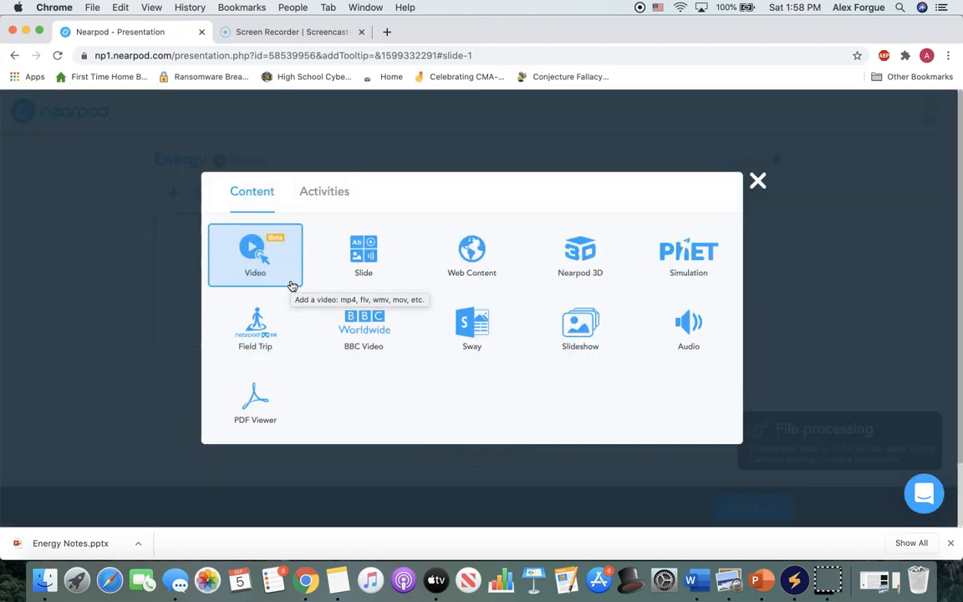
pyautogui.click(291, 286)
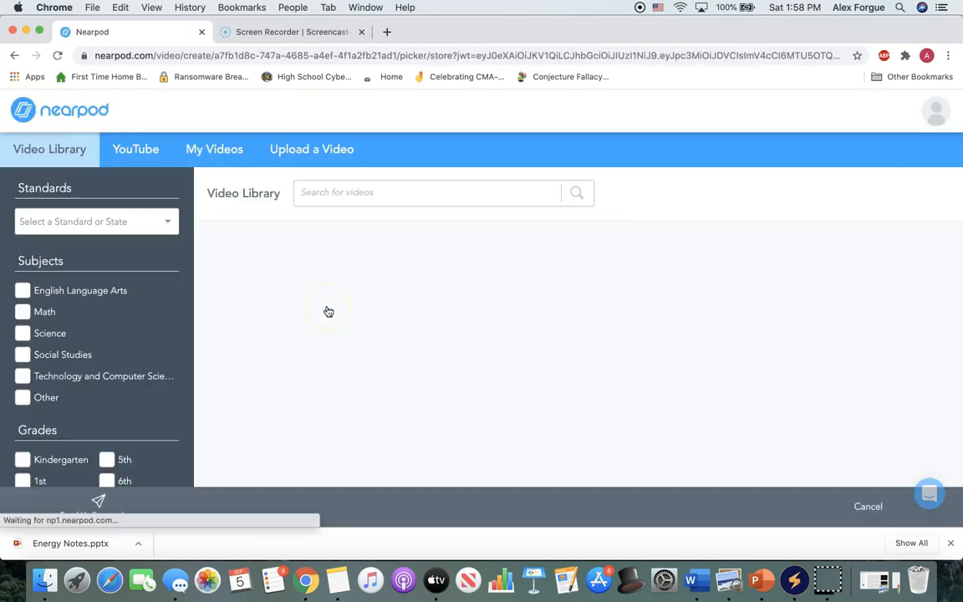
pyautogui.scroll(-8, 332, 248)
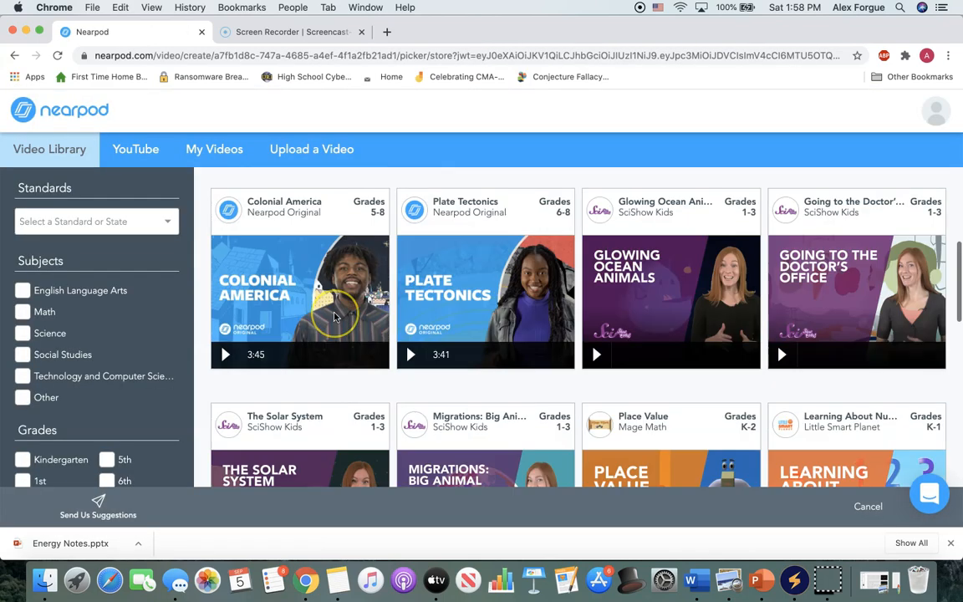
pyautogui.scroll(7, 335, 316)
pyautogui.scroll(1, 300, 280)
pyautogui.scroll(-8, 300, 280)
pyautogui.scroll(9, 365, 219)
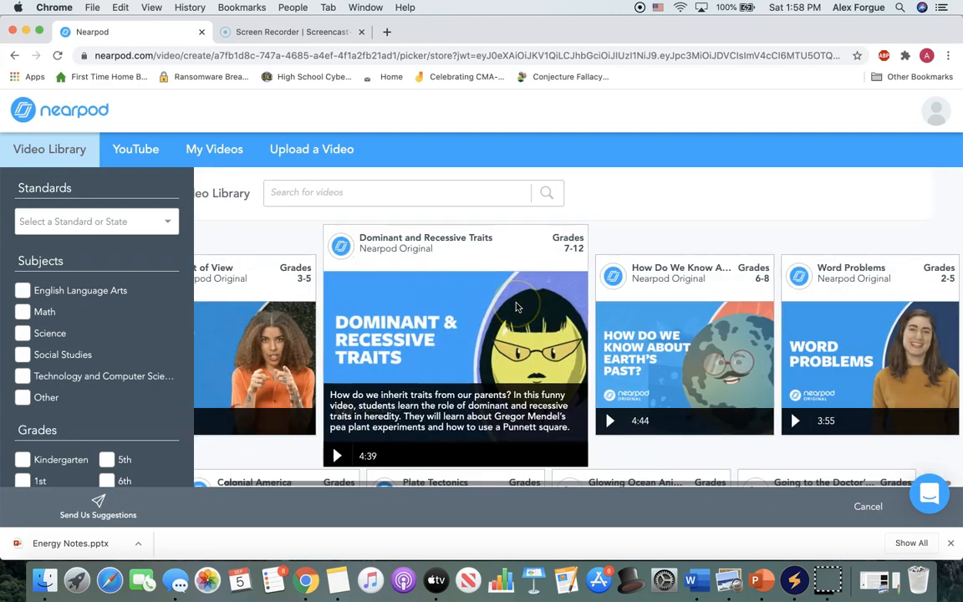
# Search YouTube for rollercoaster energy and add the video Law of Conservation of Energy (Roller Coaster Demo).
pyautogui.click(125, 158)
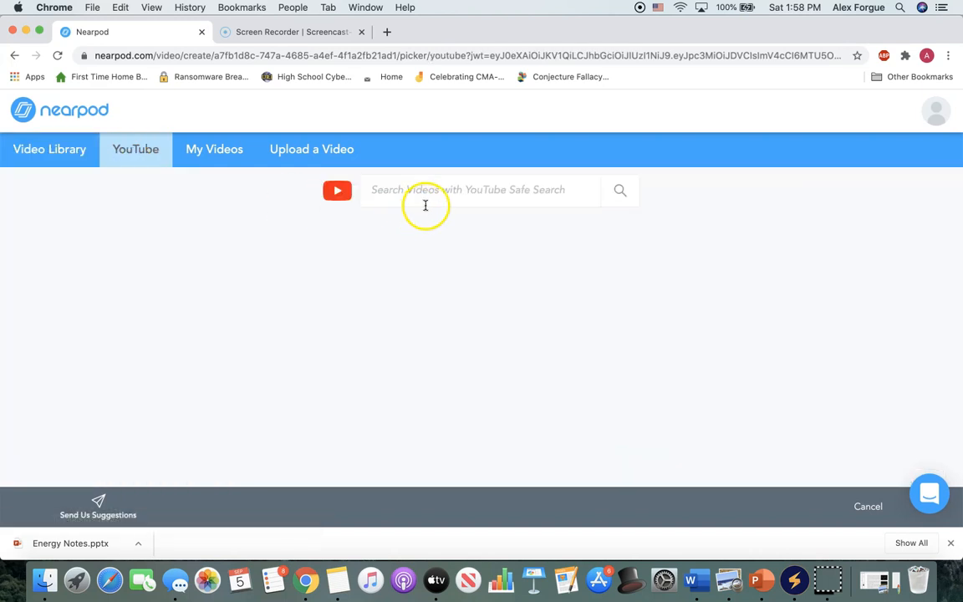
pyautogui.click(483, 205)
pyautogui.write('rollercoaster energy')
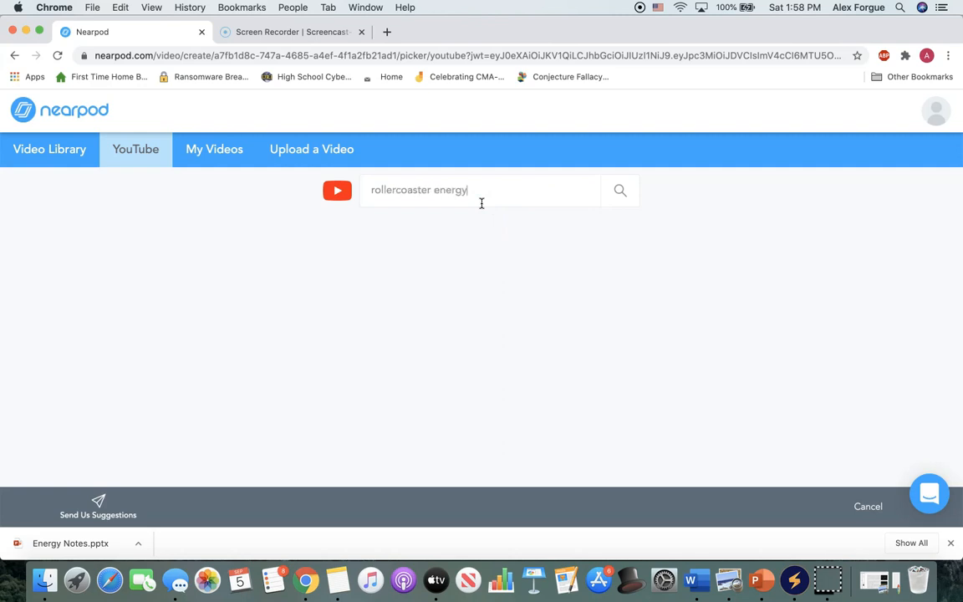
pyautogui.press('Return')
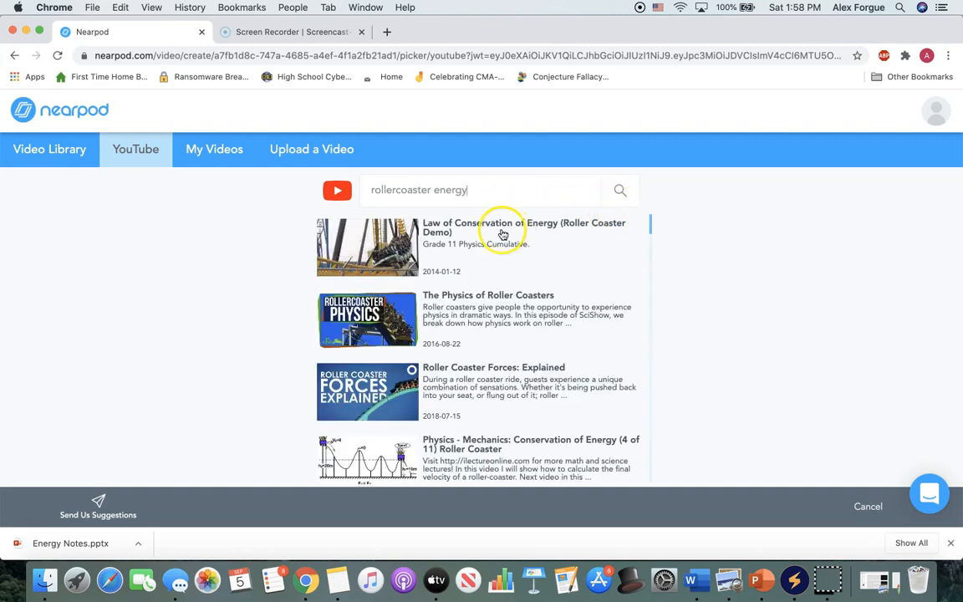
pyautogui.click(369, 243)
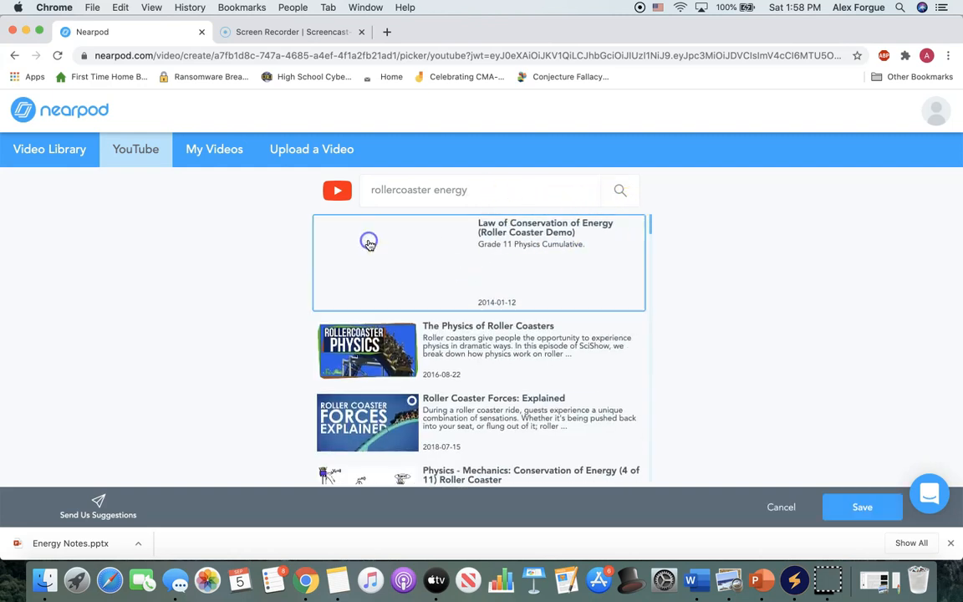
pyautogui.click(850, 506)
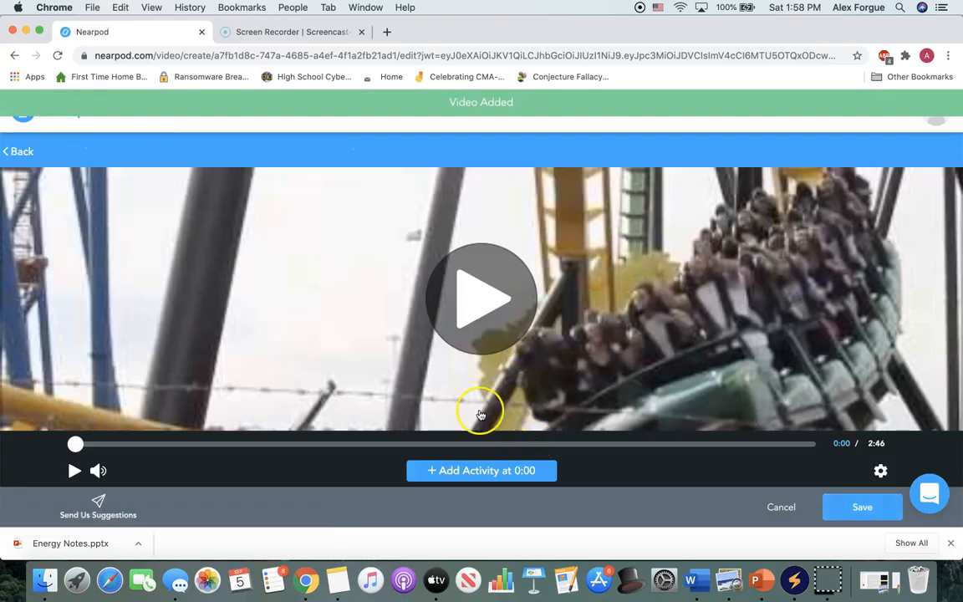
pyautogui.click(521, 475)
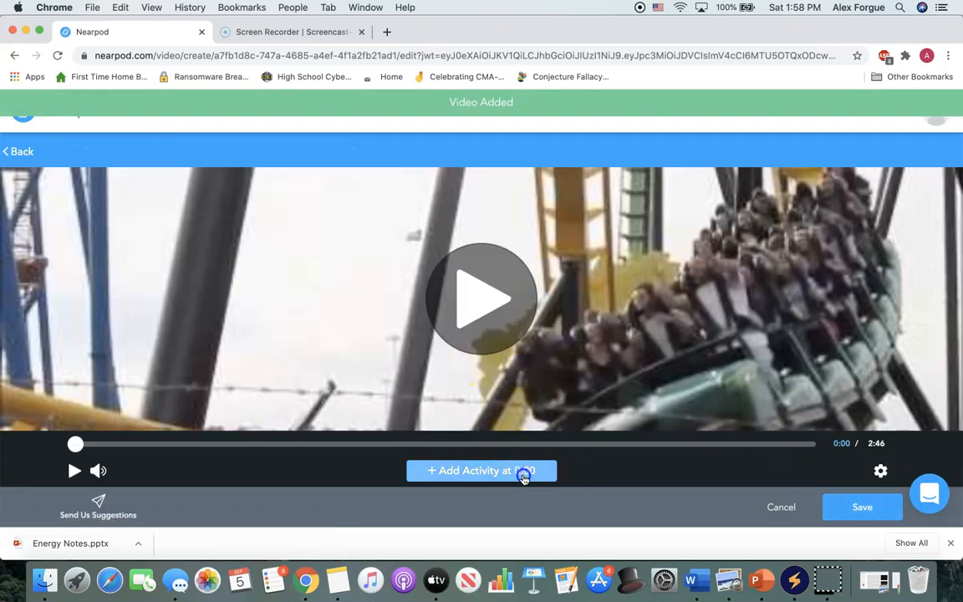
pyautogui.click(122, 445)
pyautogui.moveTo(149, 446); pyautogui.dragTo(344, 428)
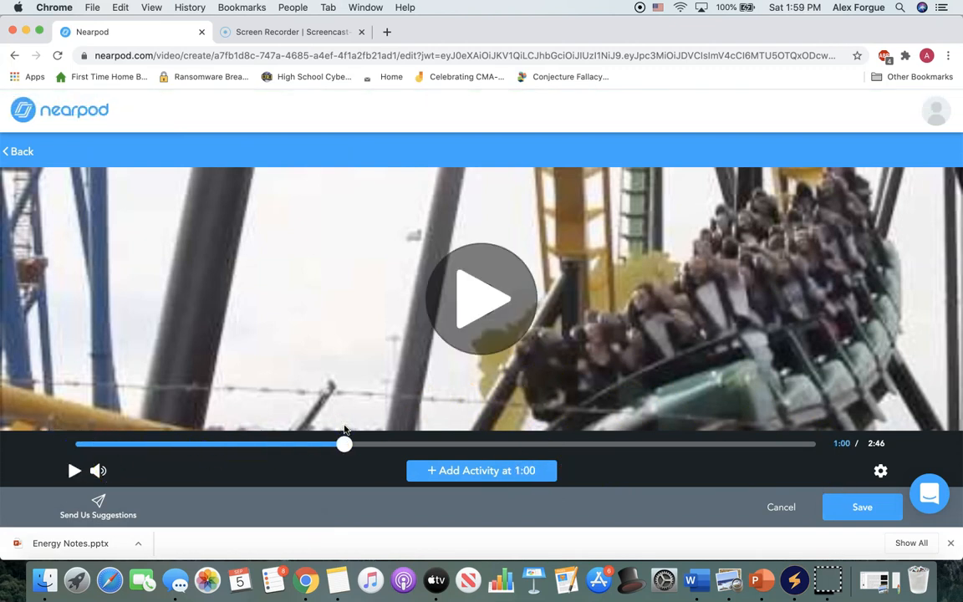
pyautogui.click(440, 465)
pyautogui.click(431, 347)
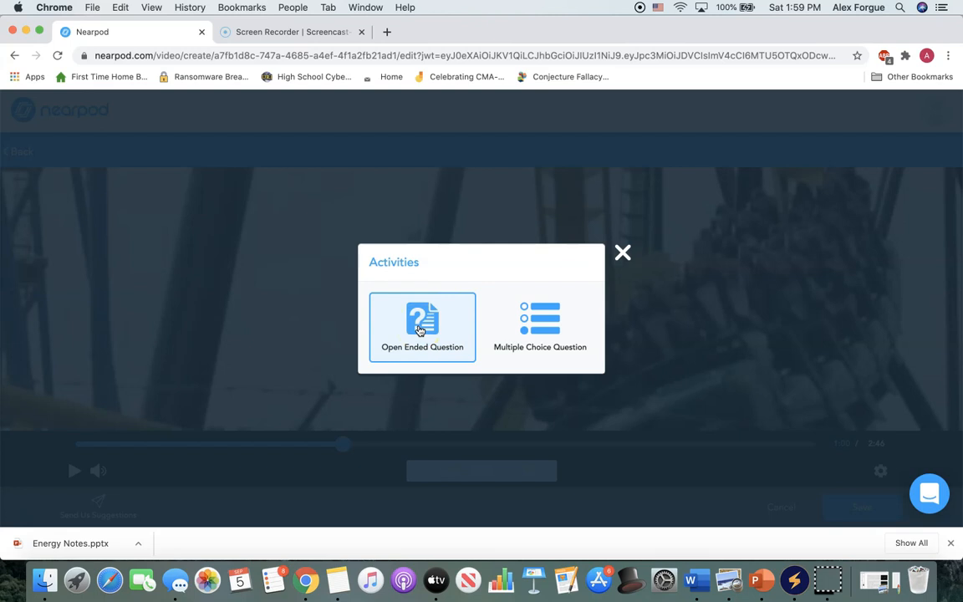
pyautogui.click(623, 251)
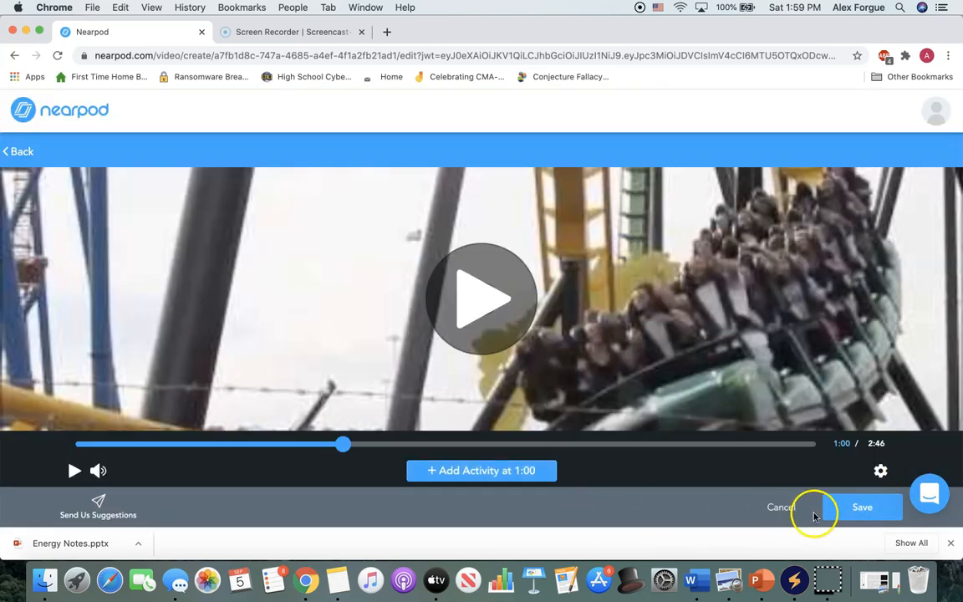
# Save the video to the lesson and leave only the Gravitational Potential Energy slide selected.
pyautogui.click(836, 516)
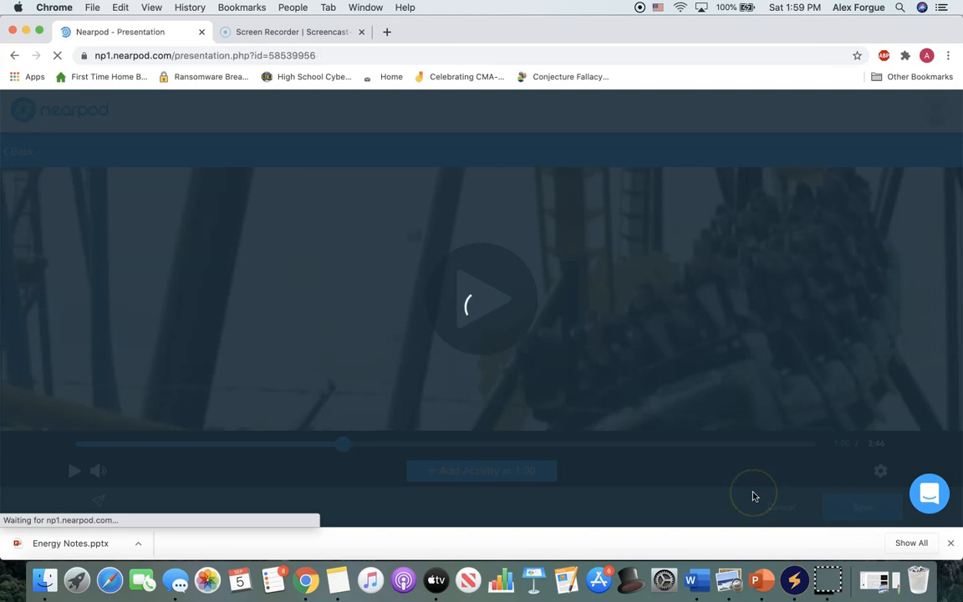
pyautogui.scroll(-15, 559, 324)
pyautogui.scroll(15, 560, 324)
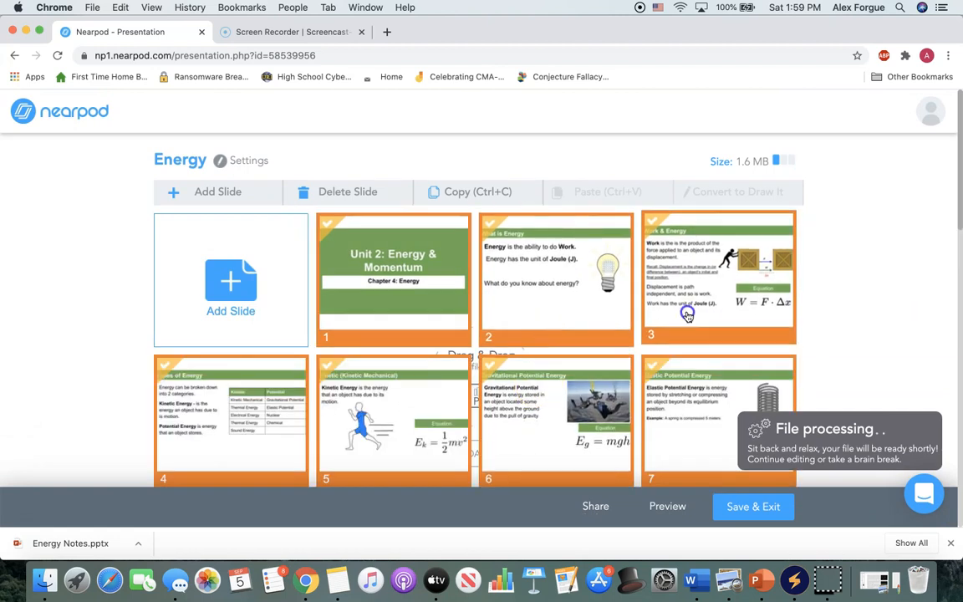
pyautogui.scroll(-4, 519, 293)
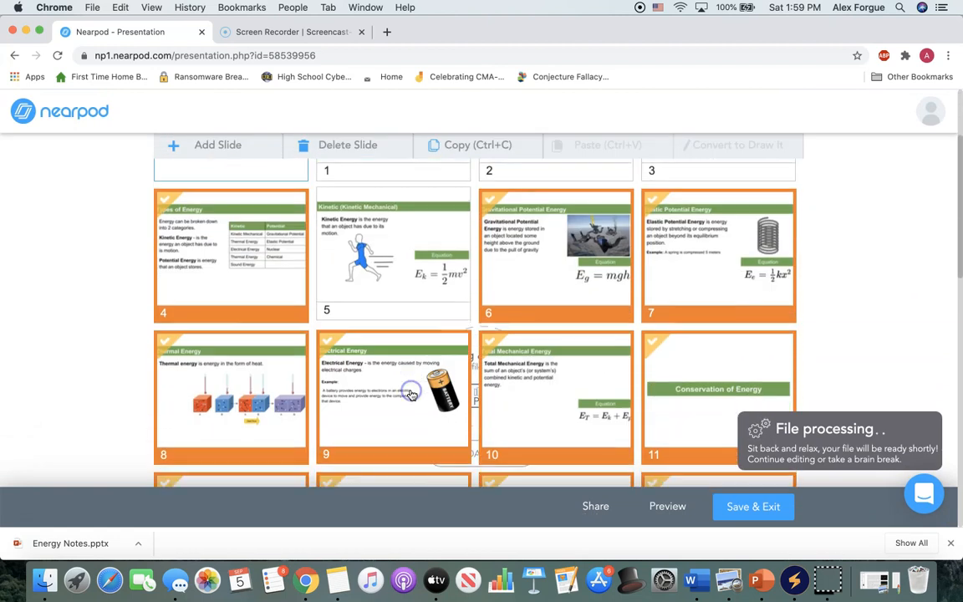
pyautogui.moveTo(628, 301); pyautogui.dragTo(594, 316)
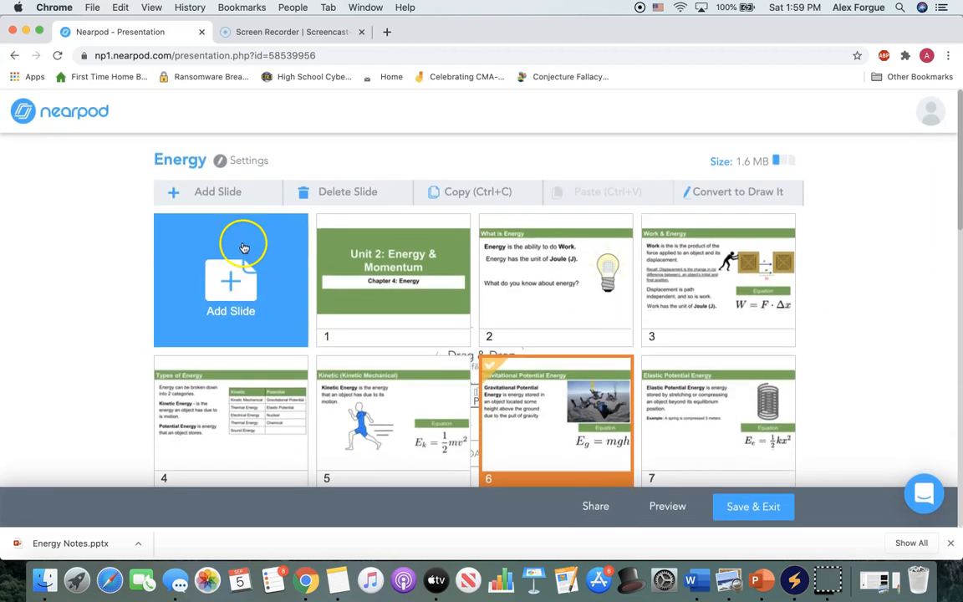
# Start adding Nearpod 3D content and browse the models under Staff Picks and Amazing Places & Things.
pyautogui.click(244, 249)
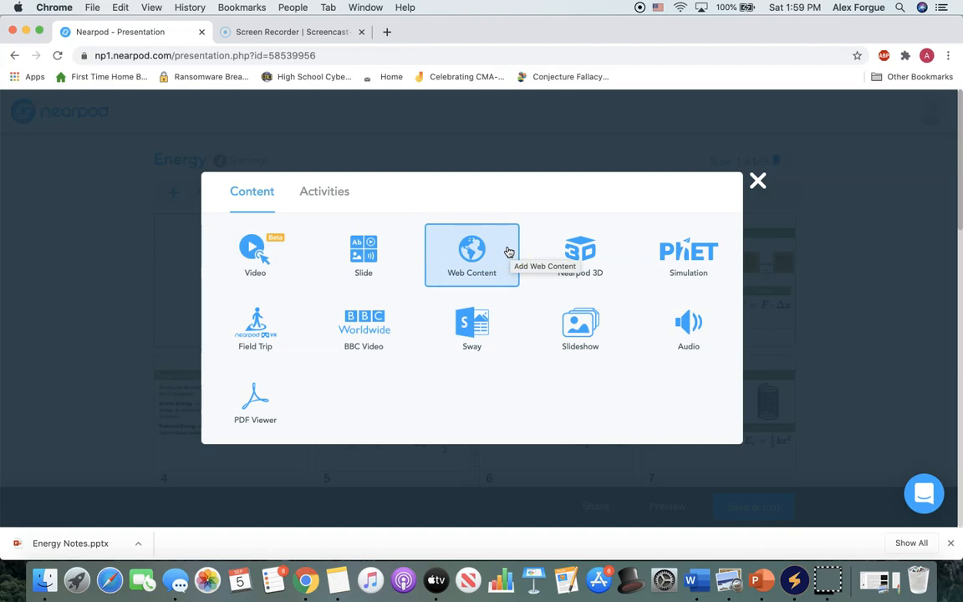
pyautogui.click(575, 255)
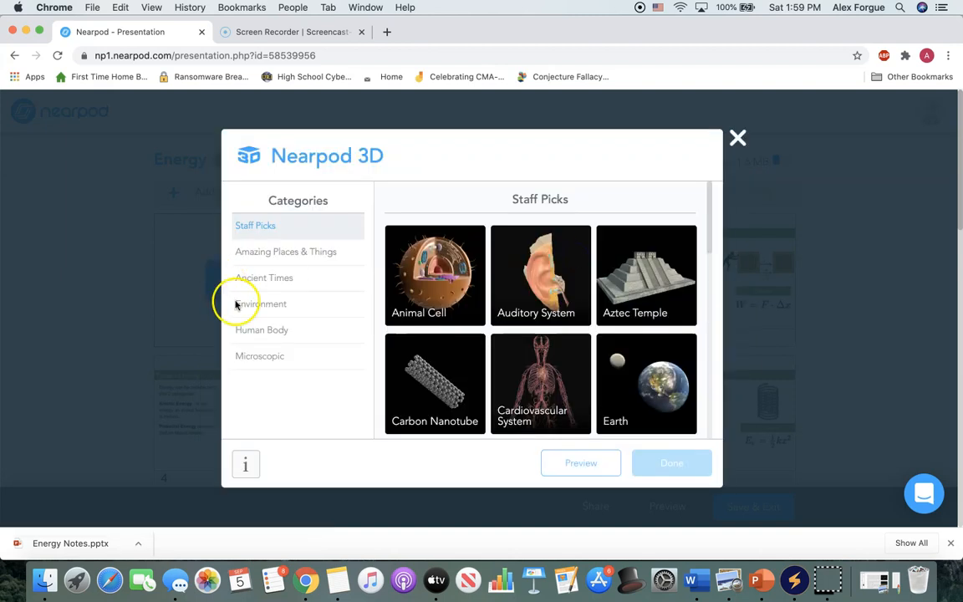
pyautogui.scroll(-8, 428, 367)
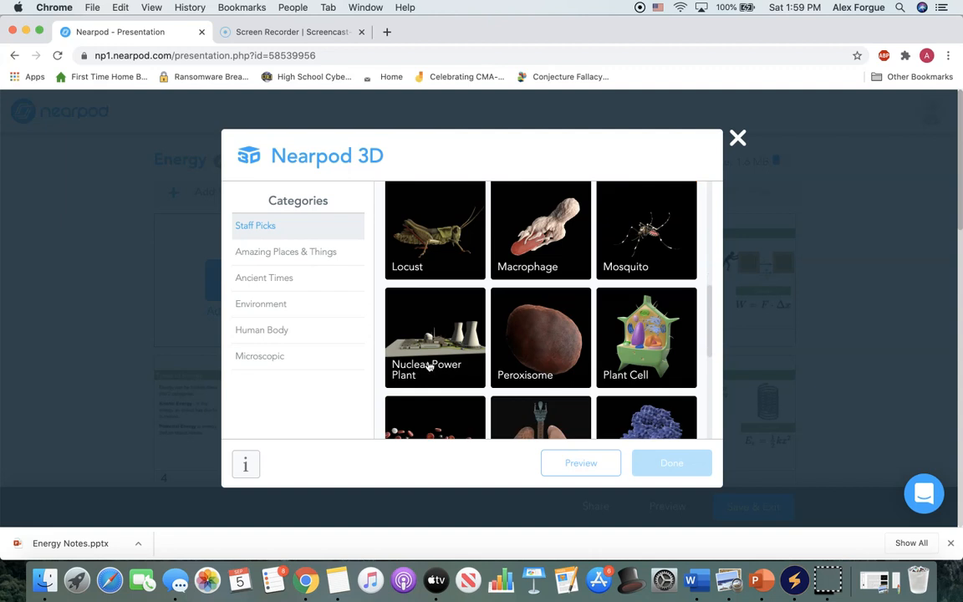
pyautogui.scroll(8, 428, 366)
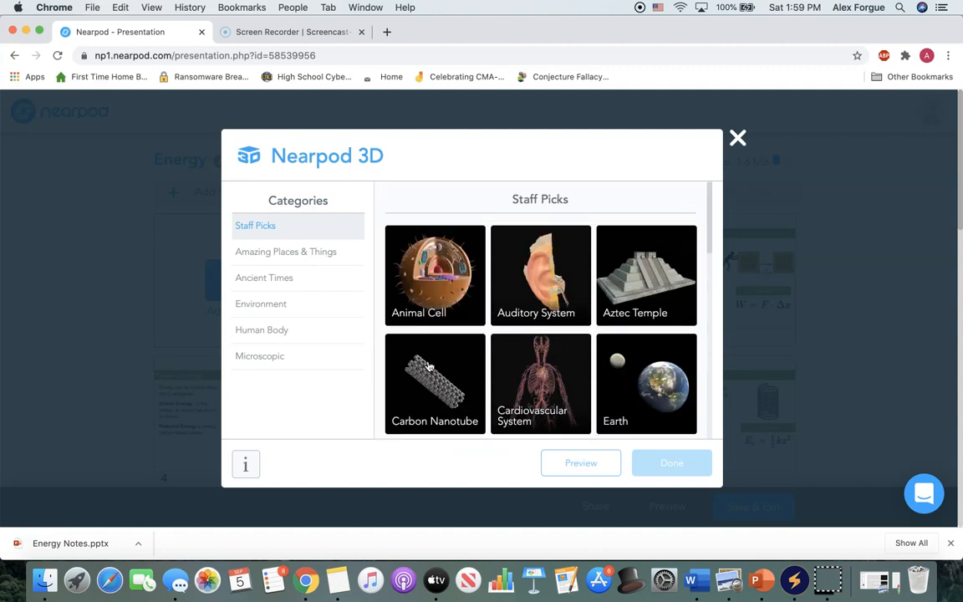
pyautogui.scroll(-10, 458, 324)
pyautogui.scroll(-5, 461, 328)
pyautogui.click(323, 241)
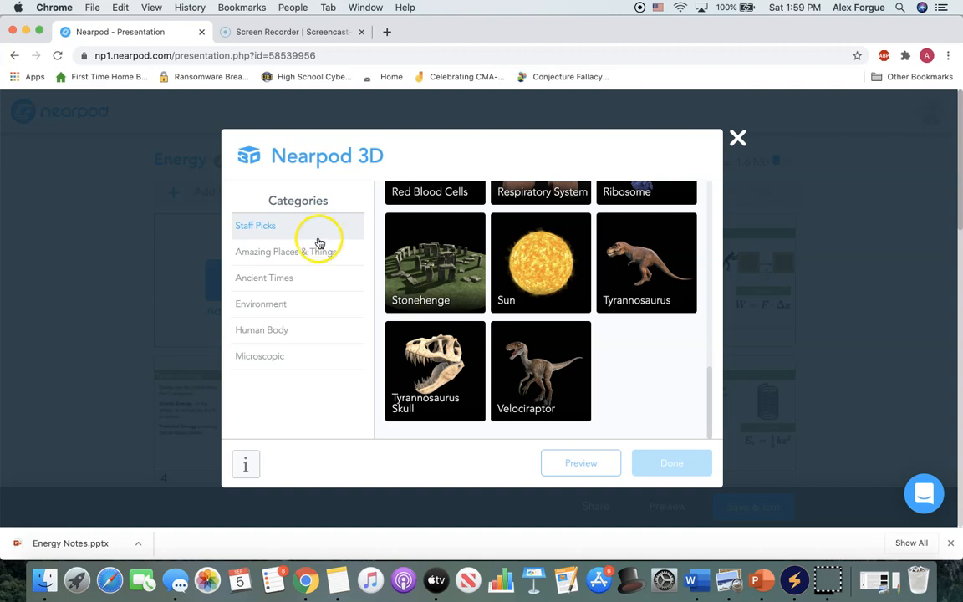
pyautogui.click(316, 249)
pyautogui.scroll(-3, 444, 298)
pyautogui.scroll(-4, 448, 301)
pyautogui.scroll(-3, 447, 301)
pyautogui.scroll(4, 448, 301)
pyautogui.scroll(-1, 448, 297)
pyautogui.scroll(-2, 465, 342)
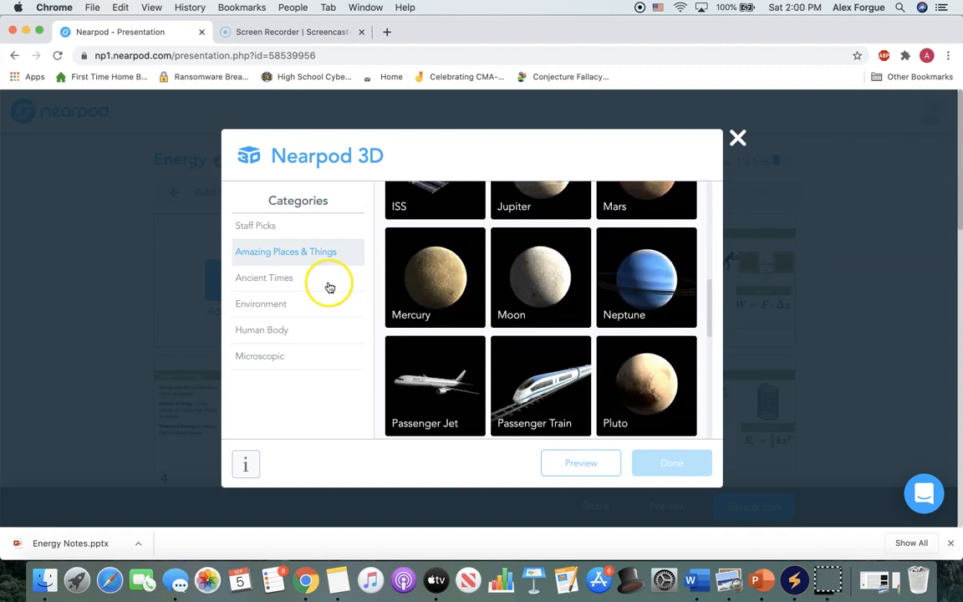
# Add the Respiratory System 3D model from the Human Body category and move it to position 17, between the Conservation of Energy & Work slides.
pyautogui.click(303, 329)
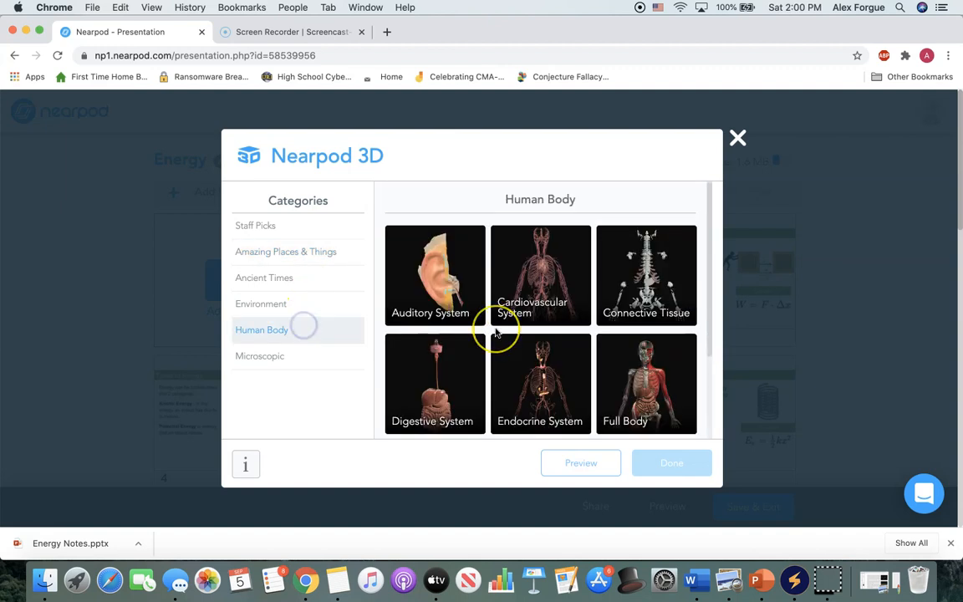
pyautogui.scroll(-2, 496, 333)
pyautogui.click(497, 334)
pyautogui.click(688, 461)
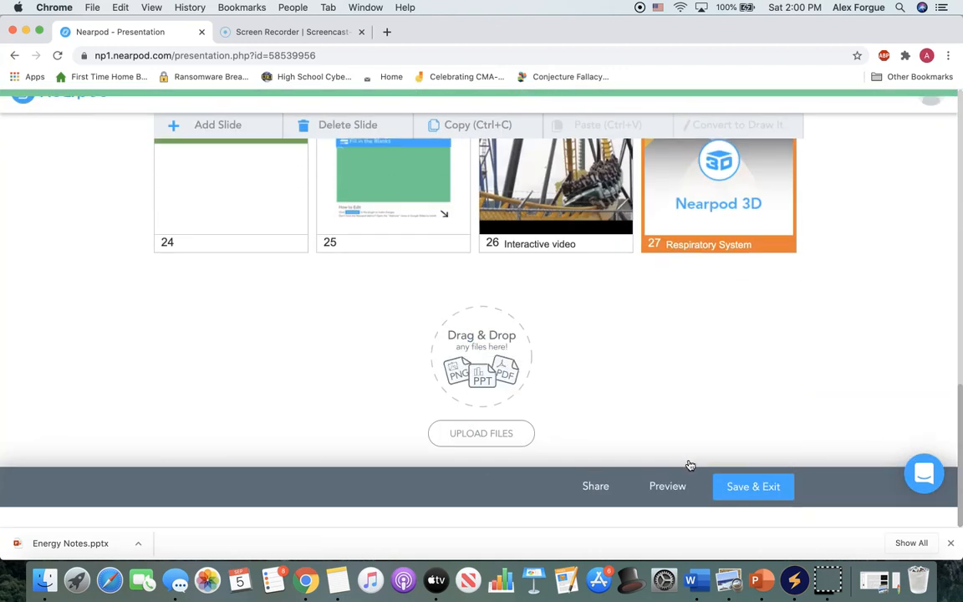
pyautogui.click(721, 194)
pyautogui.moveTo(730, 342); pyautogui.dragTo(361, 157)
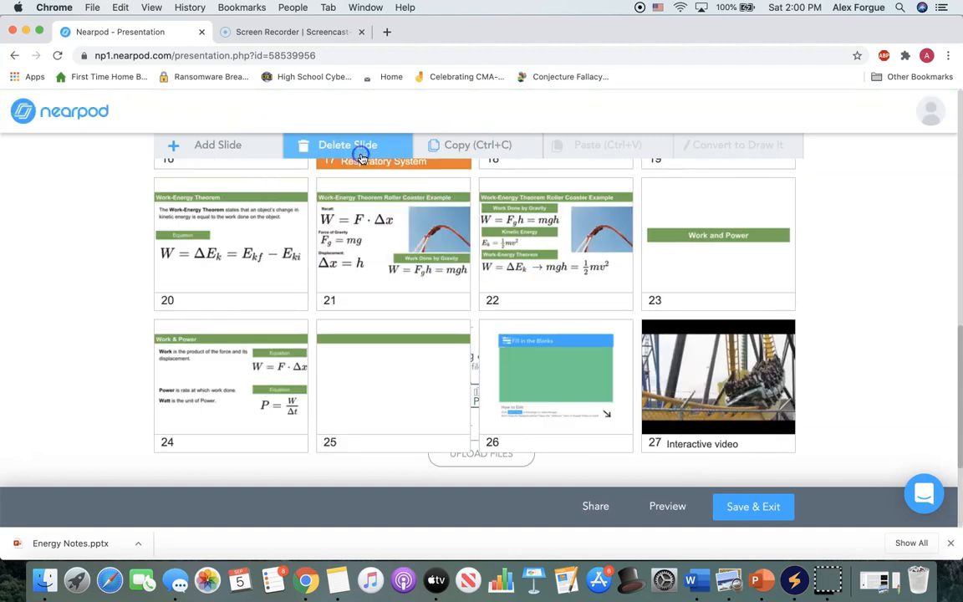
# Add the PhET simulation Energy Skate Park: Basics and move it to position 22, between the Work-Energy Theorem Roller Coaster Example slides.
pyautogui.scroll(10, 372, 193)
pyautogui.click(217, 203)
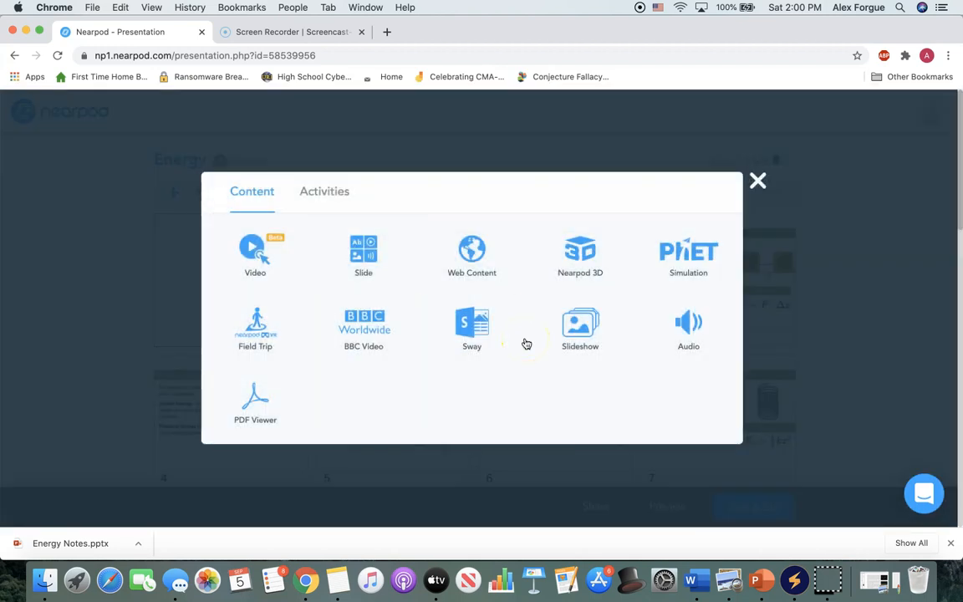
pyautogui.click(724, 240)
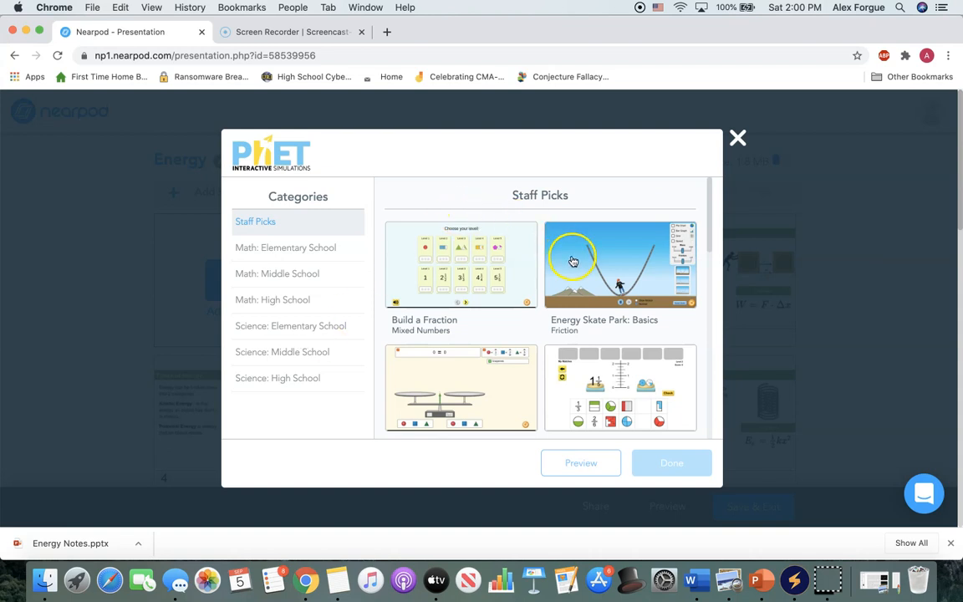
pyautogui.click(607, 259)
pyautogui.click(661, 462)
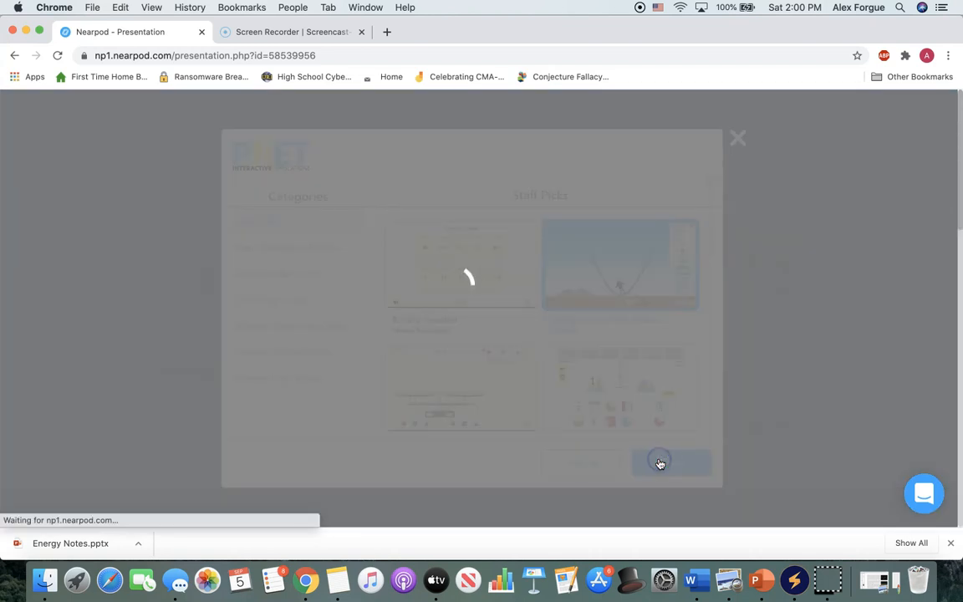
pyautogui.scroll(-15, 523, 416)
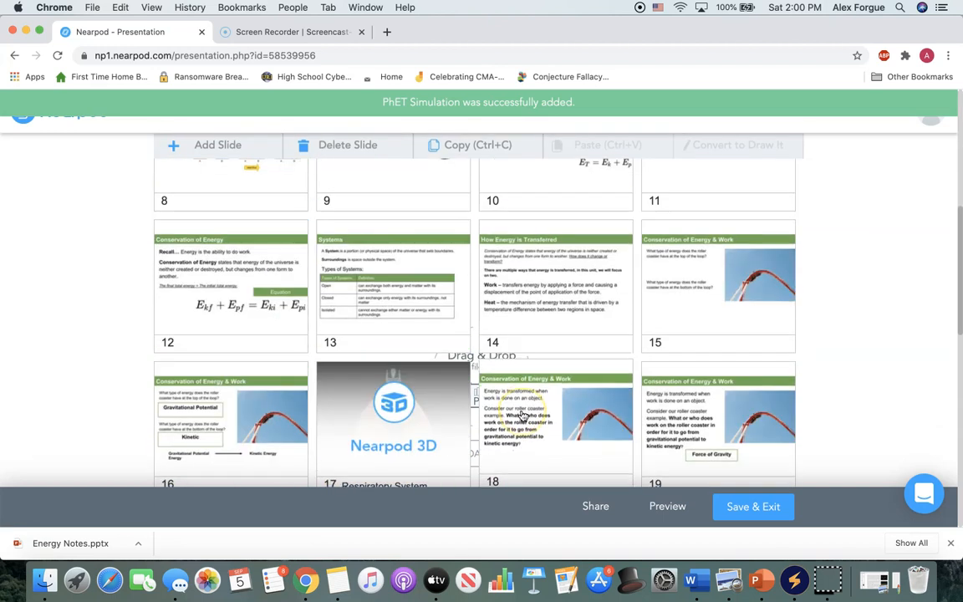
pyautogui.moveTo(253, 485); pyautogui.dragTo(558, 216)
# Add a Field Trip to the lesson by searching for chicago and choosing Chicago Loop - Morning Aerial View.
pyautogui.scroll(15, 558, 215)
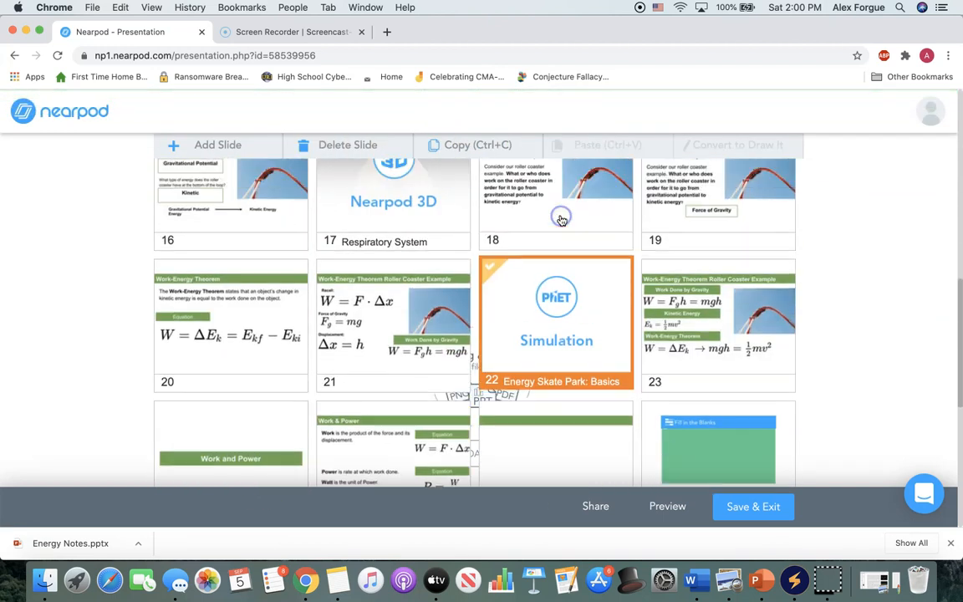
pyautogui.click(248, 187)
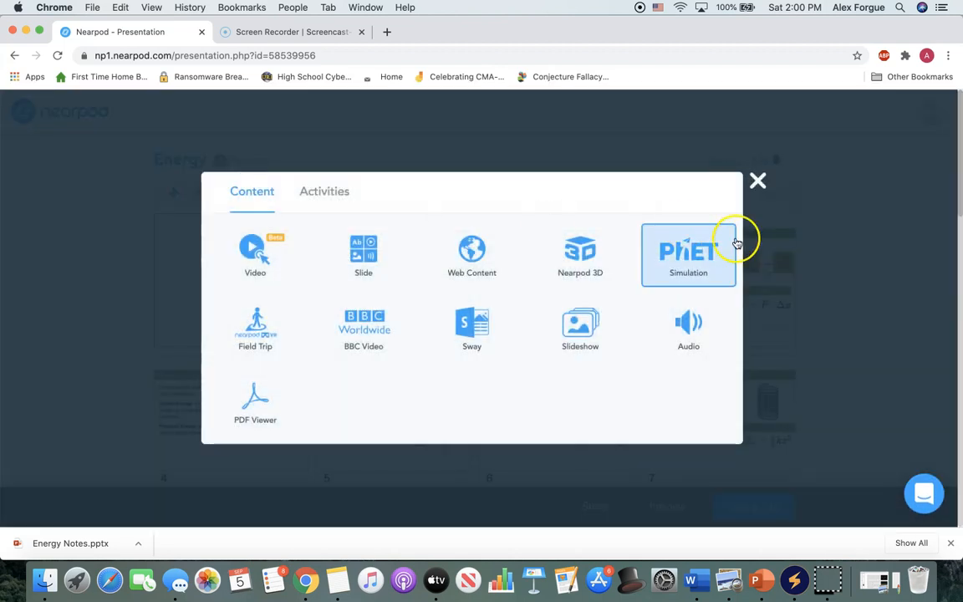
pyautogui.click(283, 326)
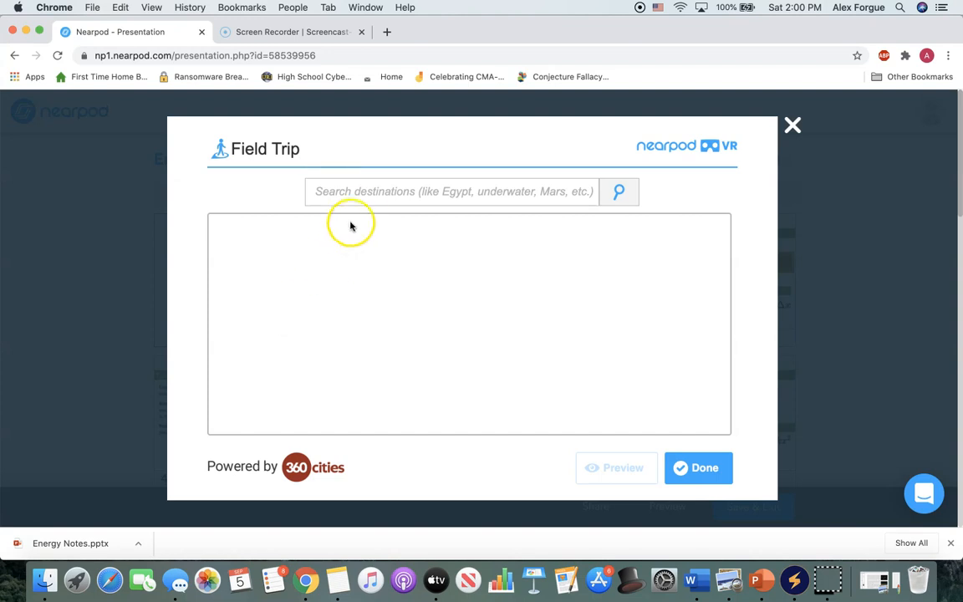
pyautogui.click(365, 194)
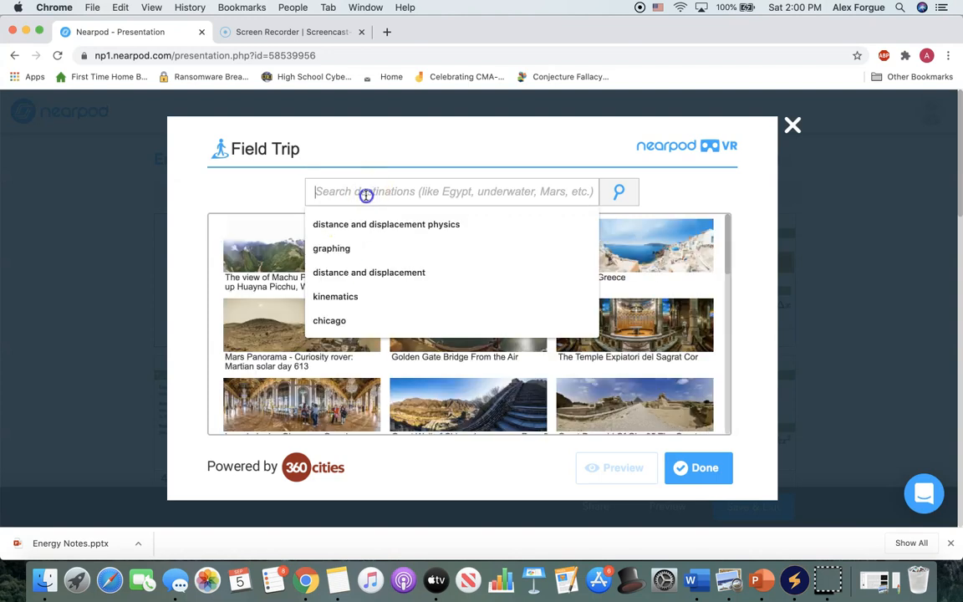
pyautogui.write('chicago')
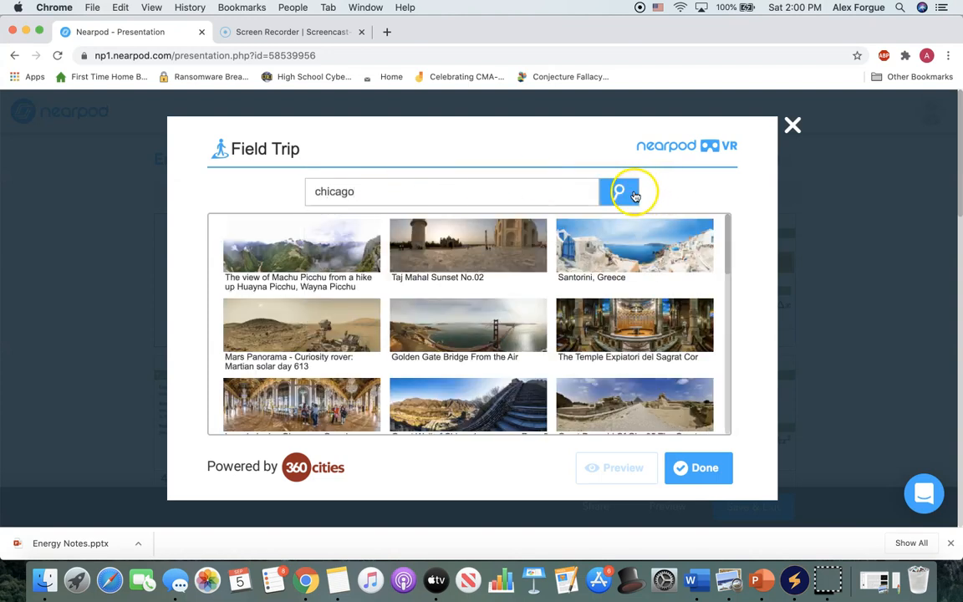
pyautogui.click(637, 194)
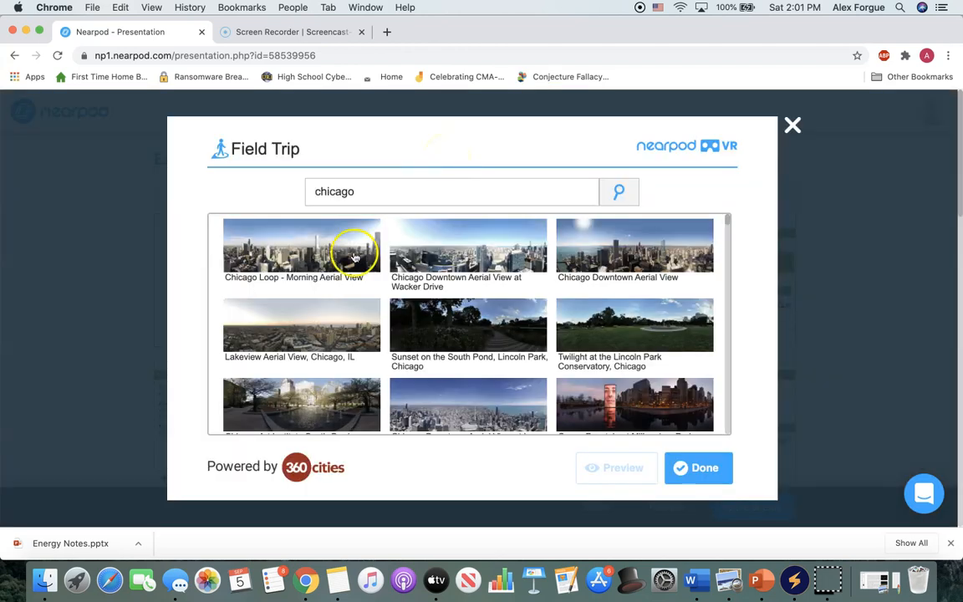
pyautogui.click(381, 251)
pyautogui.click(714, 456)
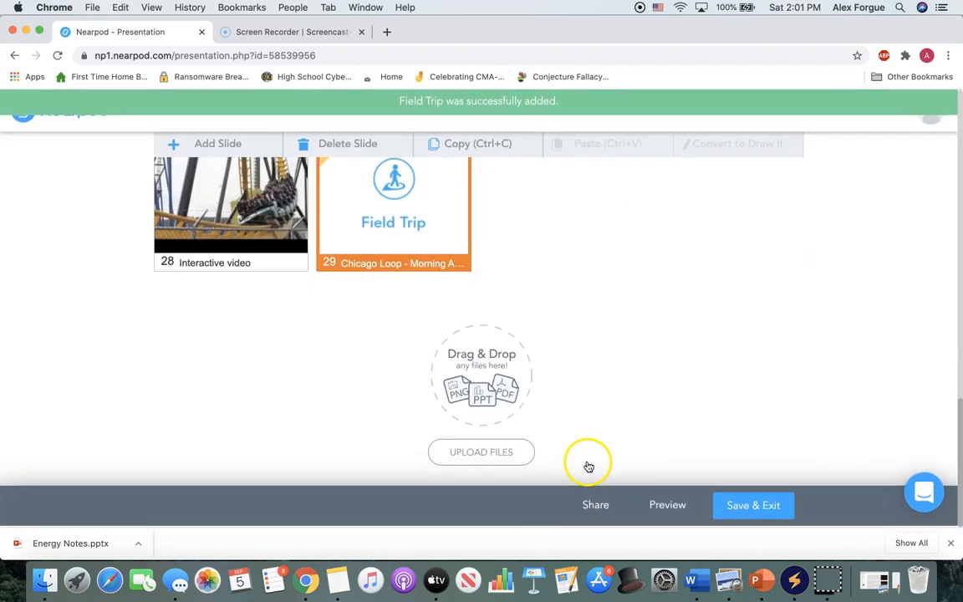
# Browse the BBC Video library categories Innovation & Technology, Inspiring Leadership and History, leaving it without adding a video.
pyautogui.scroll(15, 588, 466)
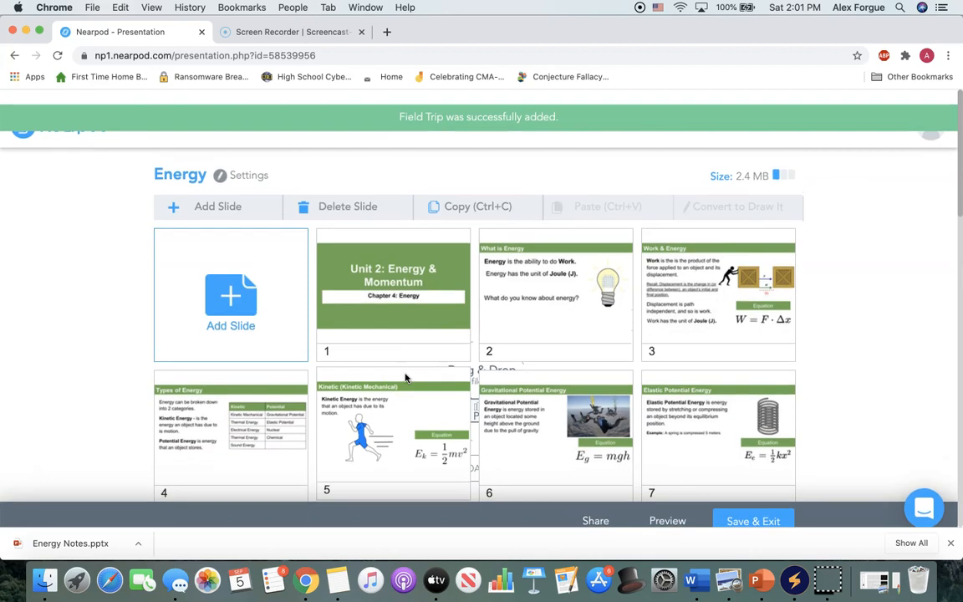
pyautogui.click(259, 191)
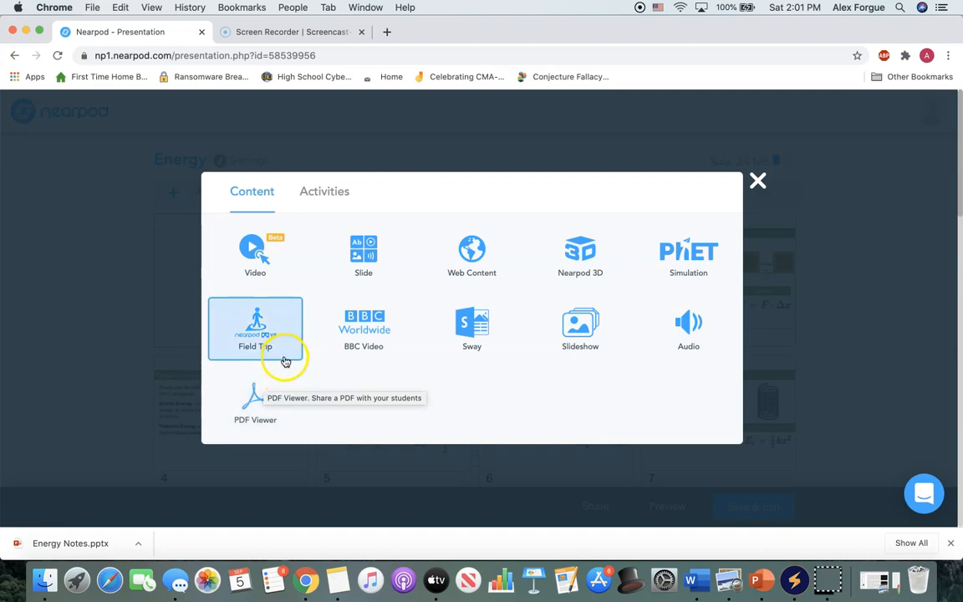
pyautogui.click(345, 331)
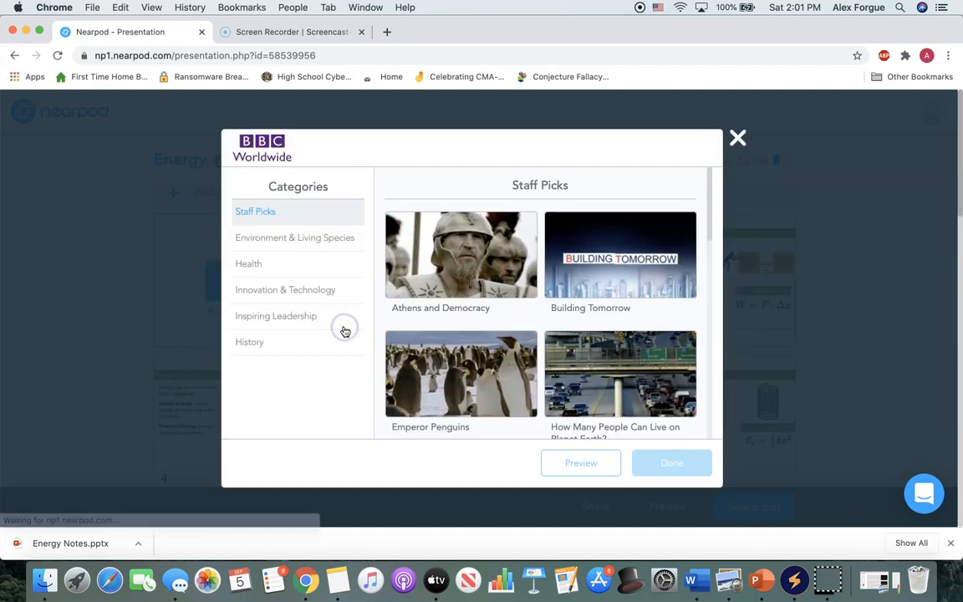
pyautogui.click(298, 293)
pyautogui.click(288, 319)
pyautogui.click(291, 342)
pyautogui.scroll(-5, 424, 392)
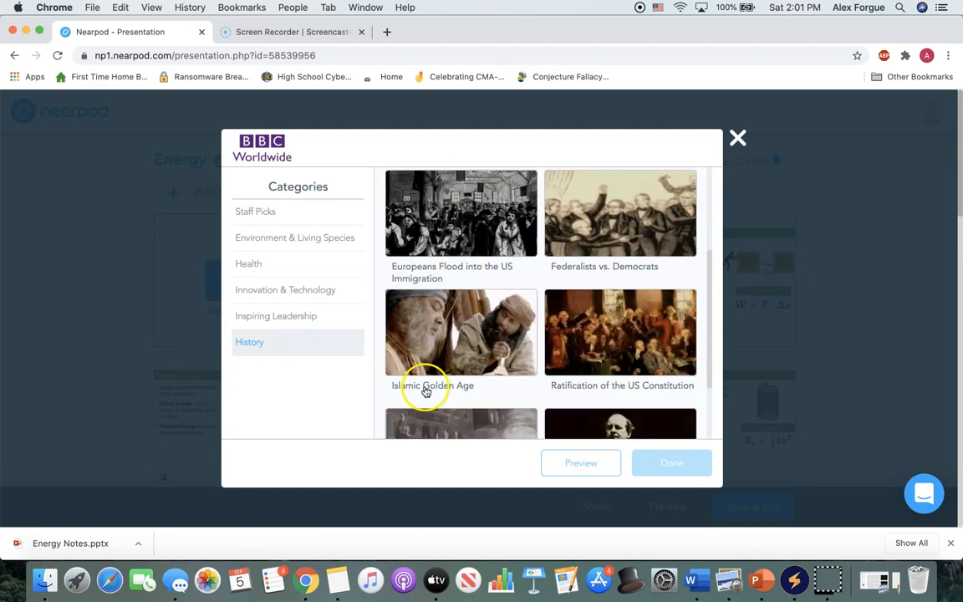
pyautogui.scroll(5, 420, 400)
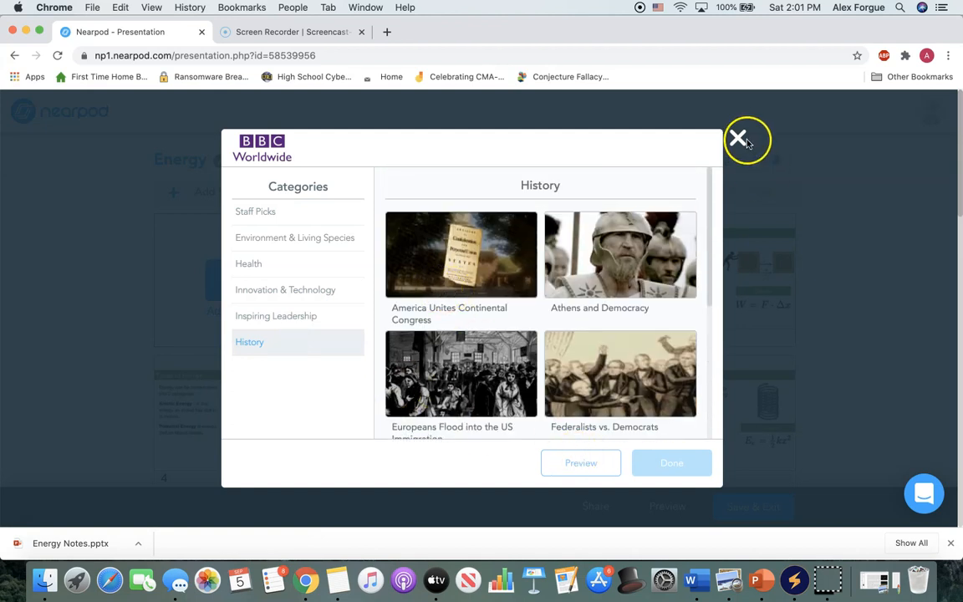
pyautogui.click(738, 141)
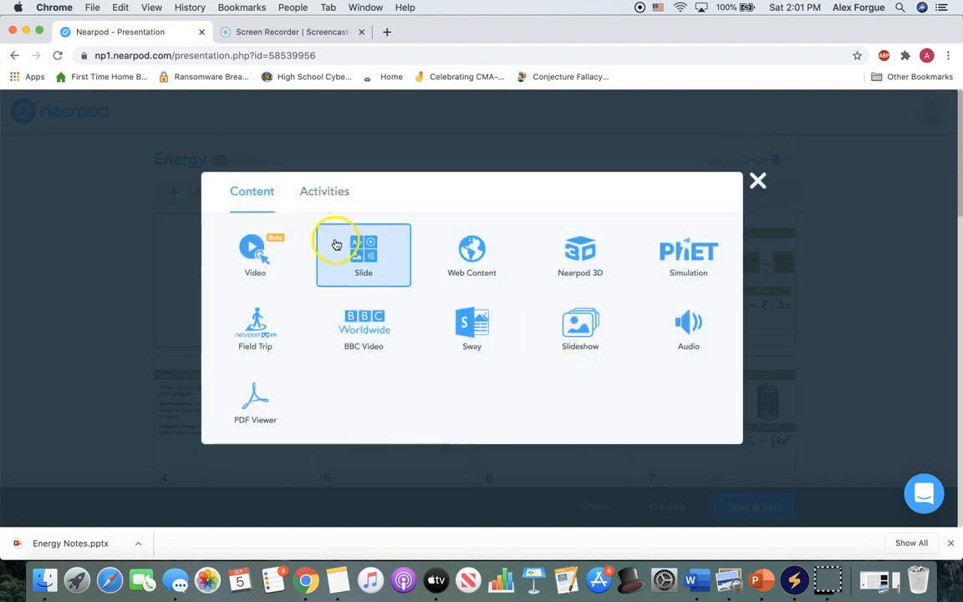
# Create an Open-Ended Question activity with the text "Tell me about what you know about energy.".
pyautogui.click(332, 199)
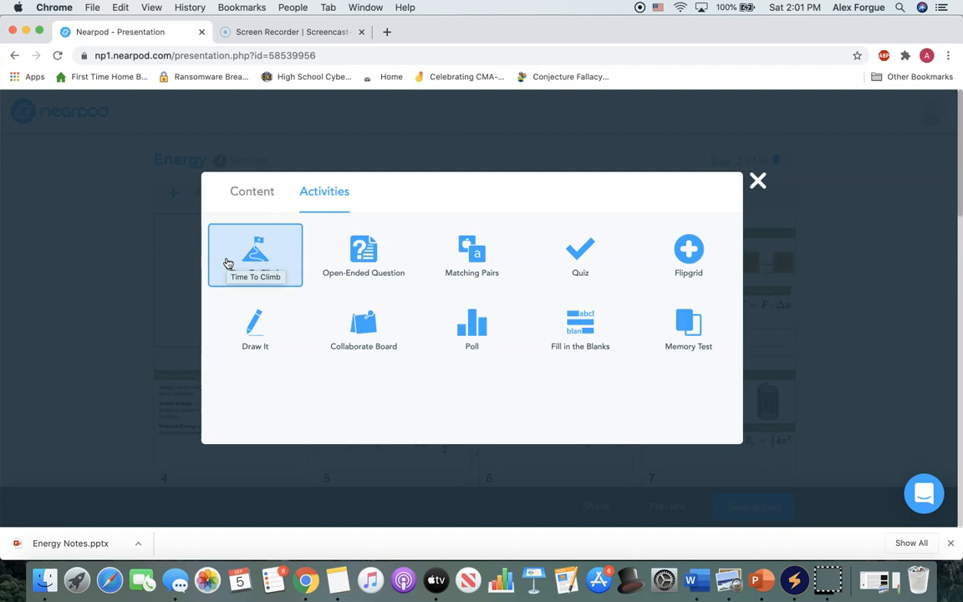
pyautogui.click(326, 273)
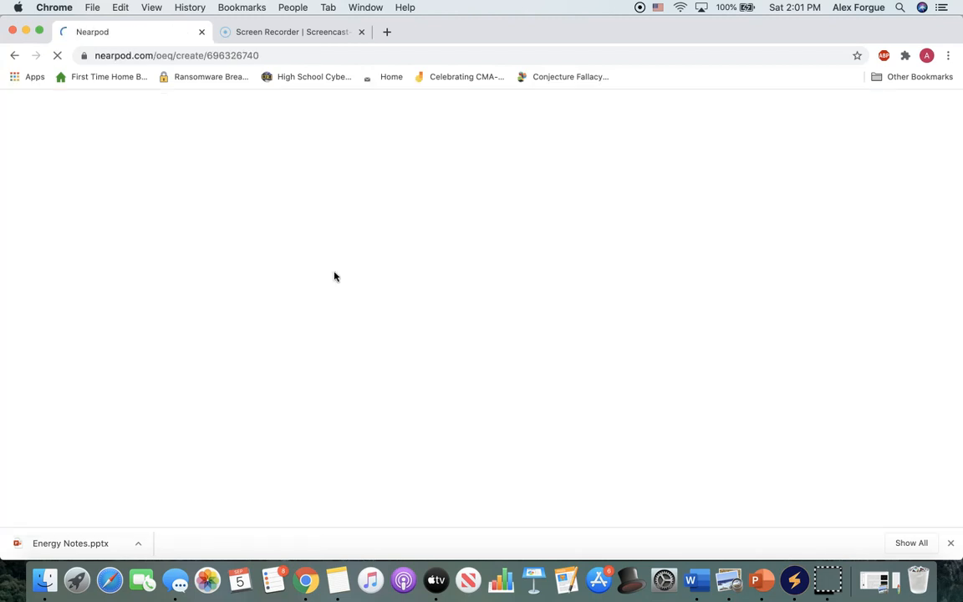
pyautogui.click(277, 204)
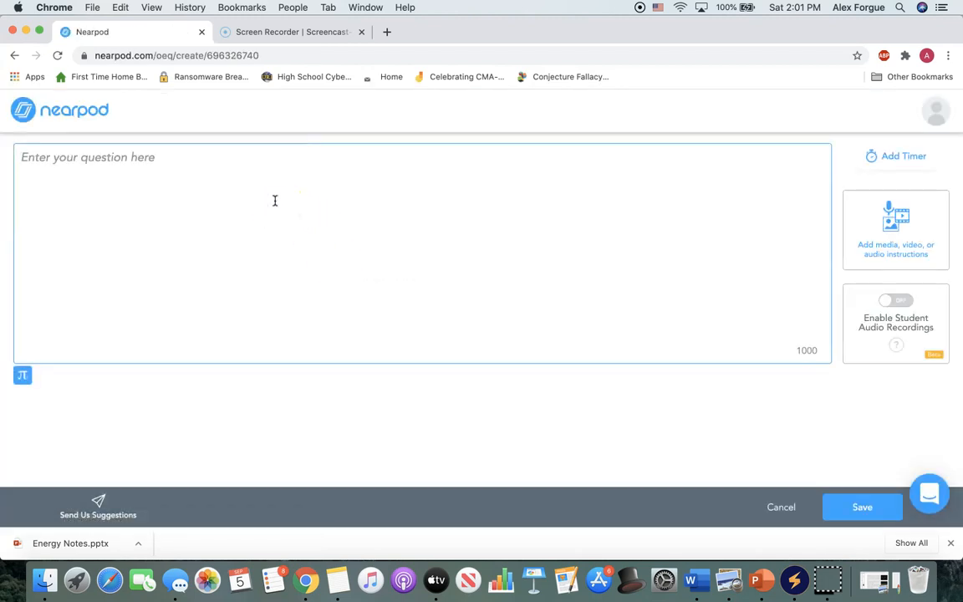
pyautogui.write('Tell me about what you know about energy.')
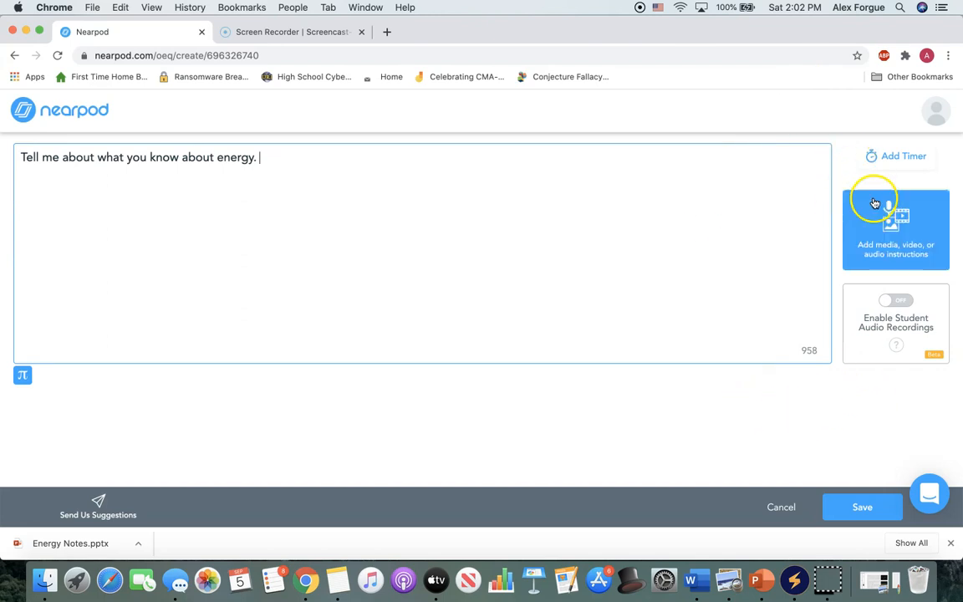
# Look over the question's options for media, video or audio instructions and for student audio recordings.
pyautogui.click(872, 245)
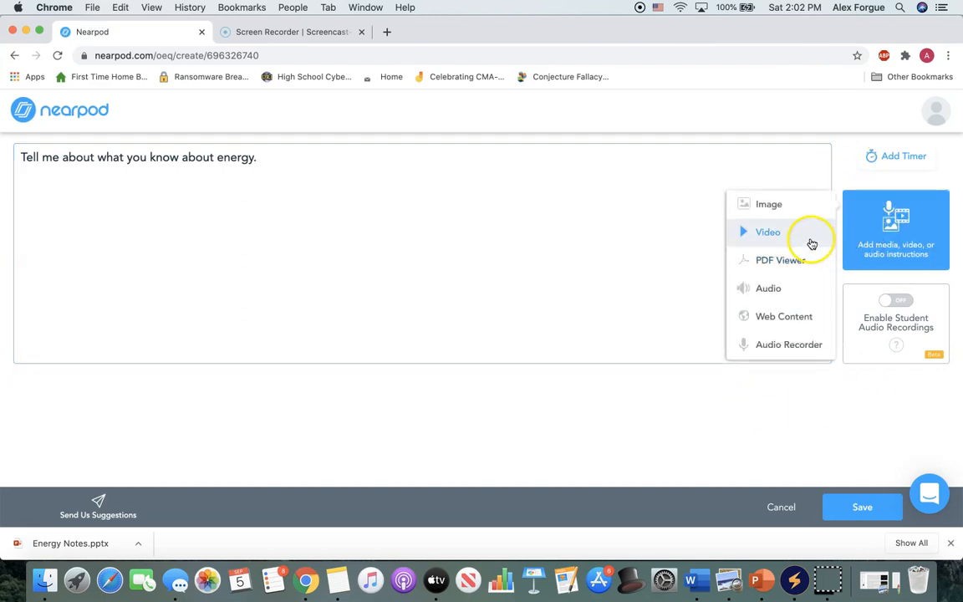
pyautogui.click(431, 260)
pyautogui.click(889, 310)
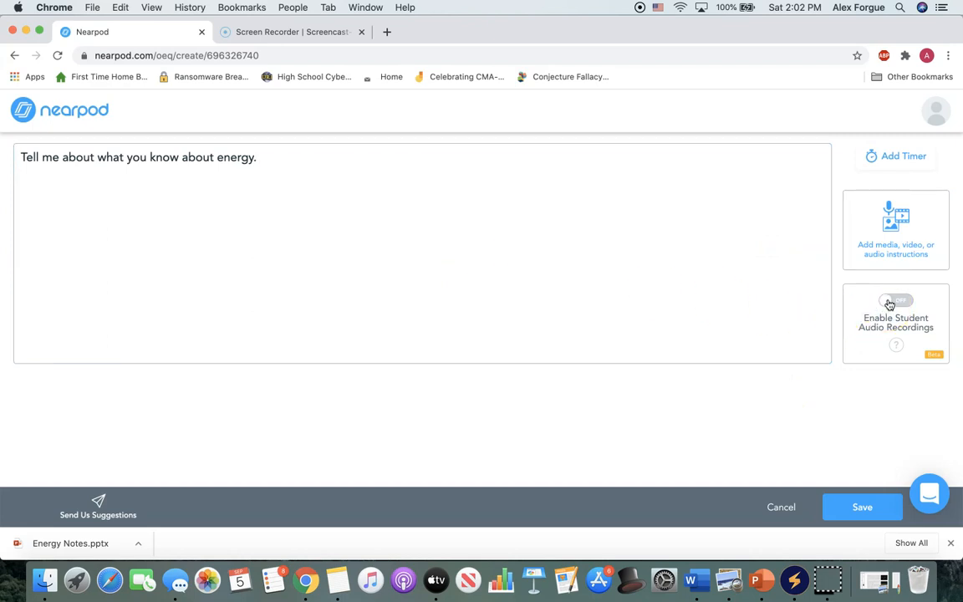
pyautogui.click(722, 260)
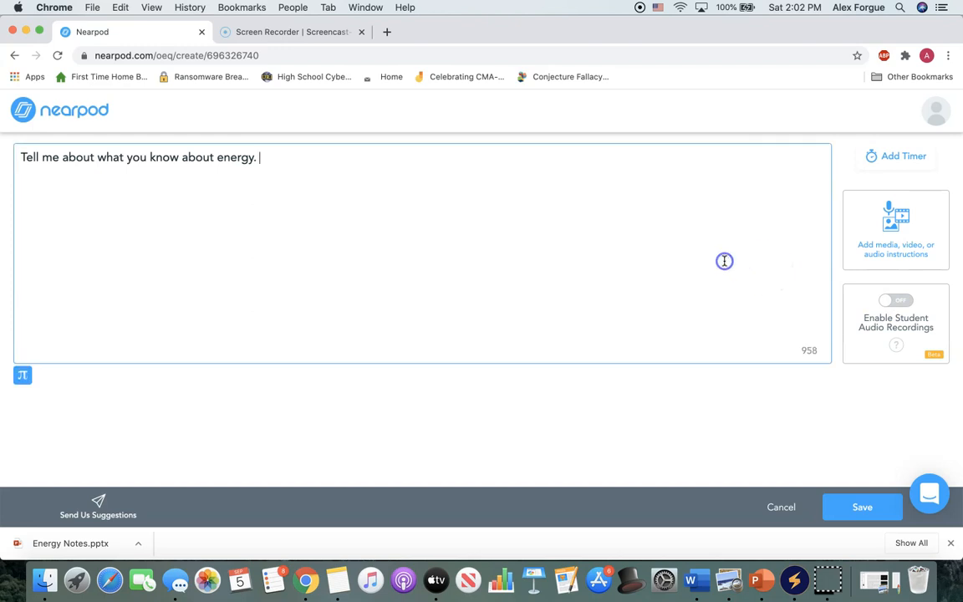
# Save the open-ended question to the lesson and locate its slide at the end of the slide list.
pyautogui.click(872, 501)
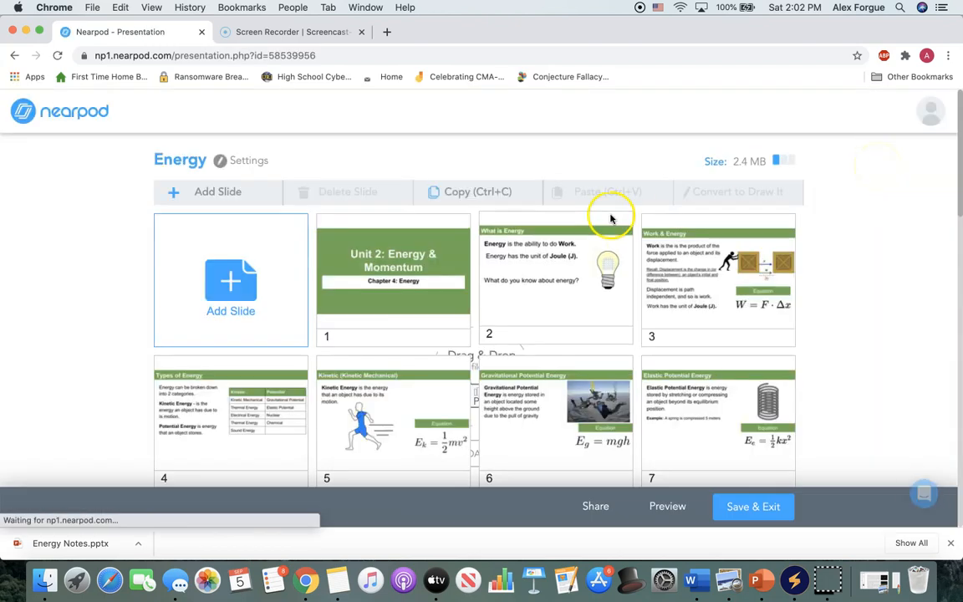
pyautogui.scroll(-15, 458, 264)
pyautogui.scroll(2, 460, 267)
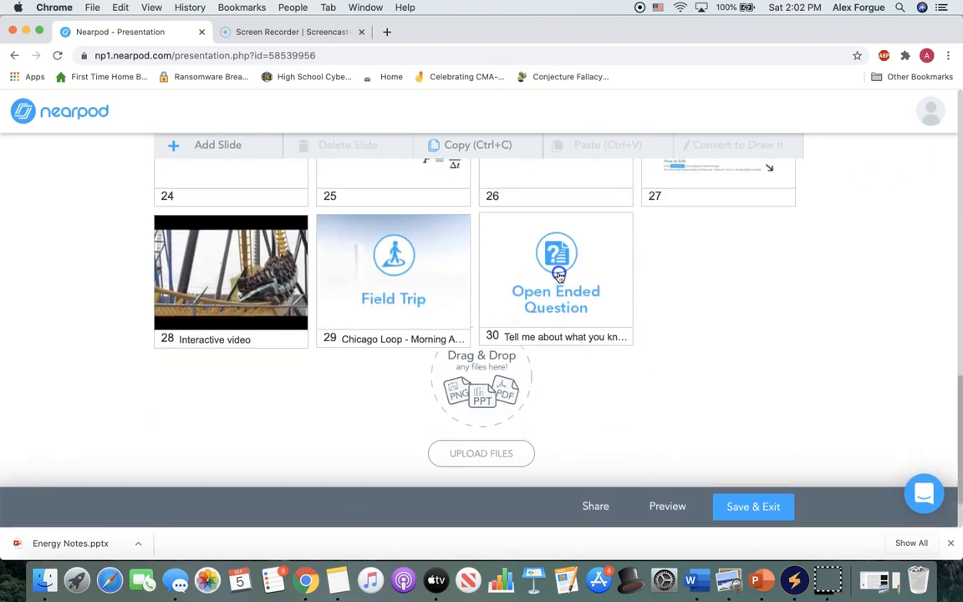
# Reopen the open-ended question on slide 30, add a 45-second activity timer, and save it.
pyautogui.click(557, 270)
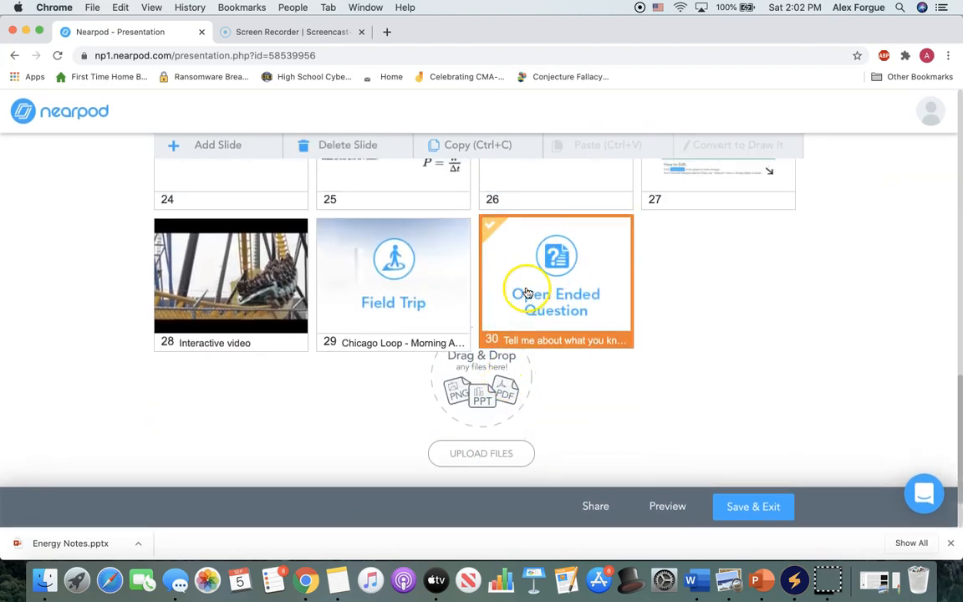
pyautogui.doubleClick(527, 289)
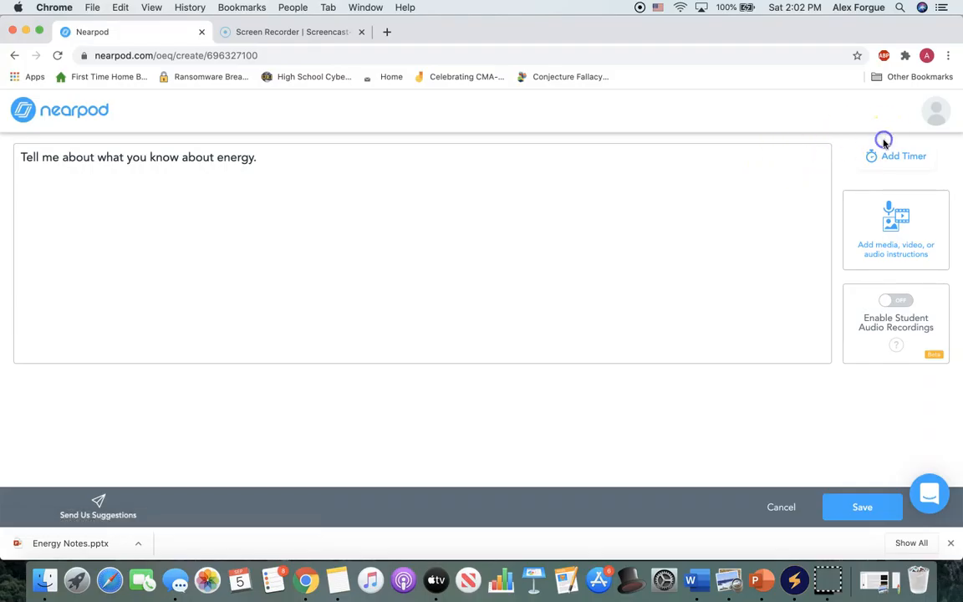
pyautogui.click(884, 154)
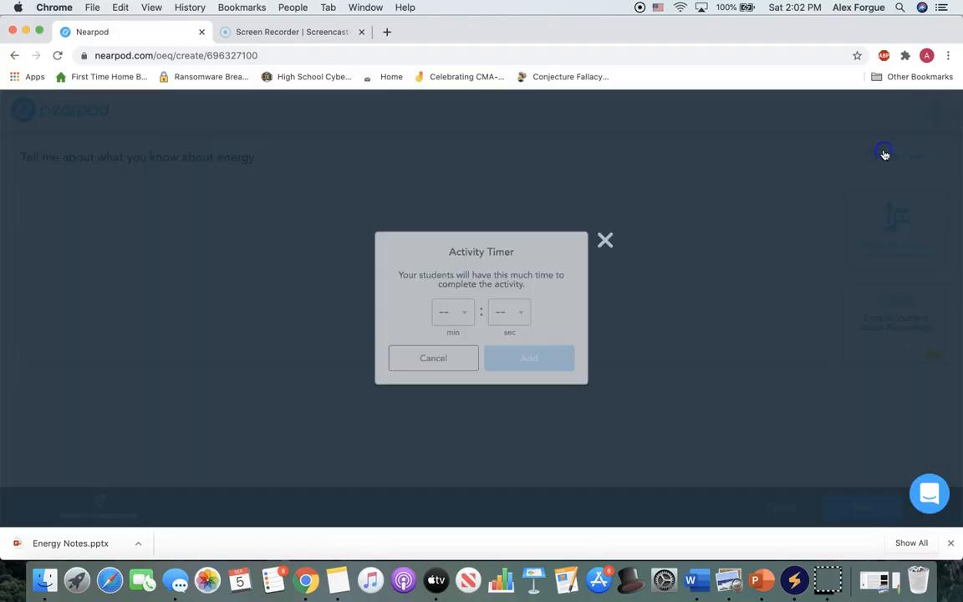
pyautogui.click(522, 312)
pyautogui.click(517, 418)
pyautogui.click(531, 365)
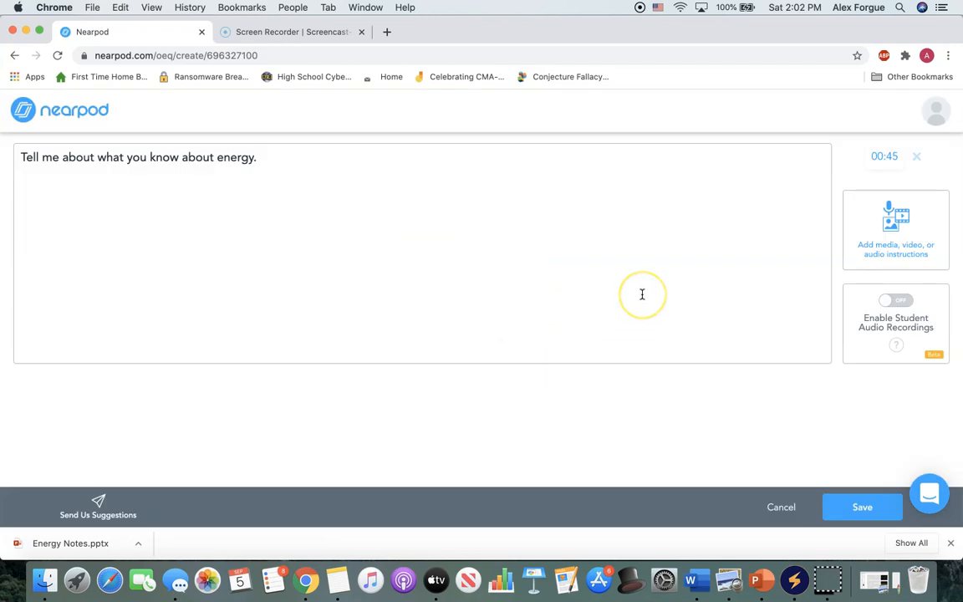
pyautogui.click(870, 507)
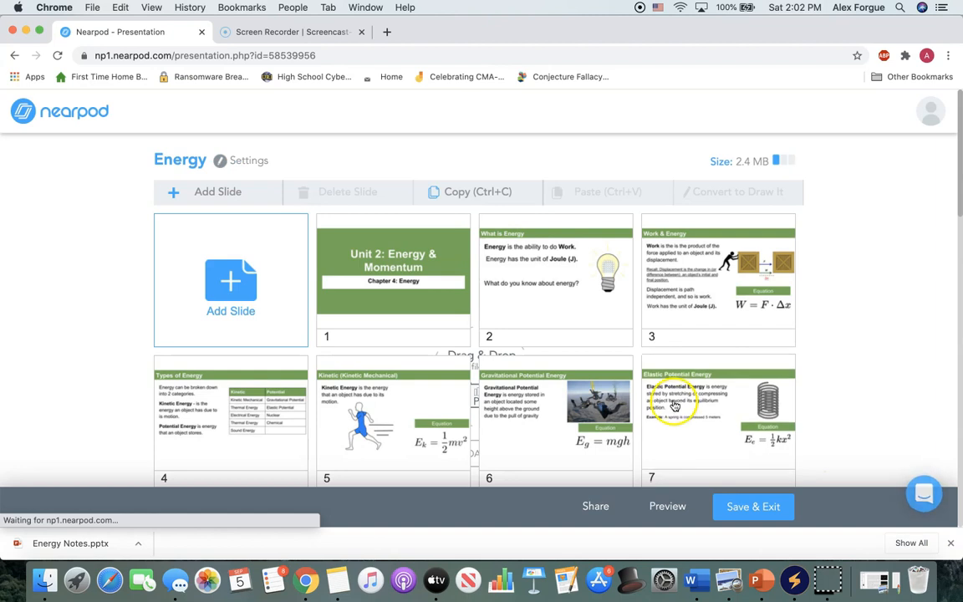
# Open a new Matching Pairs activity and view its instructions and pair areas.
pyautogui.scroll(-10, 675, 407)
pyautogui.scroll(10, 674, 407)
pyautogui.click(217, 191)
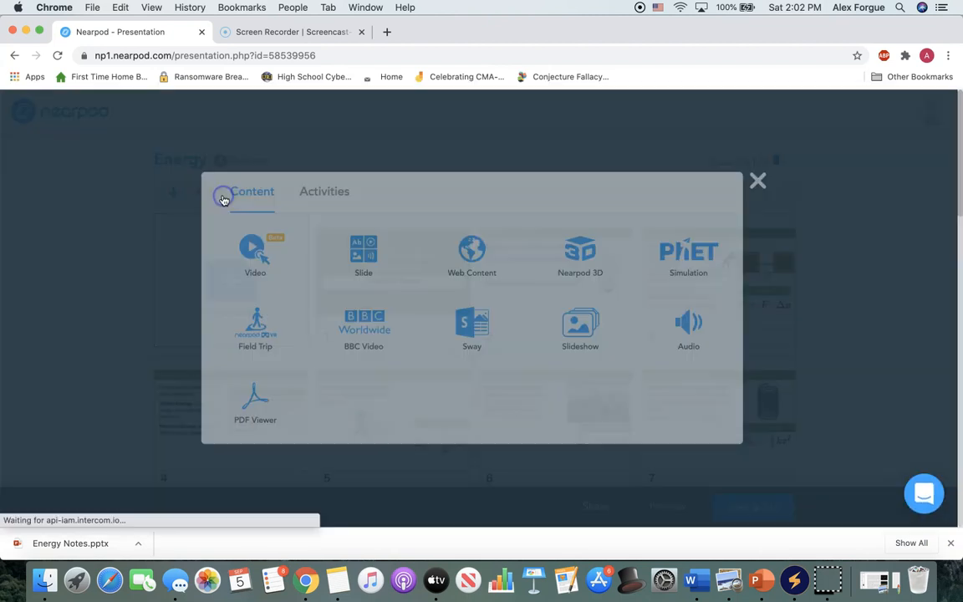
pyautogui.click(334, 192)
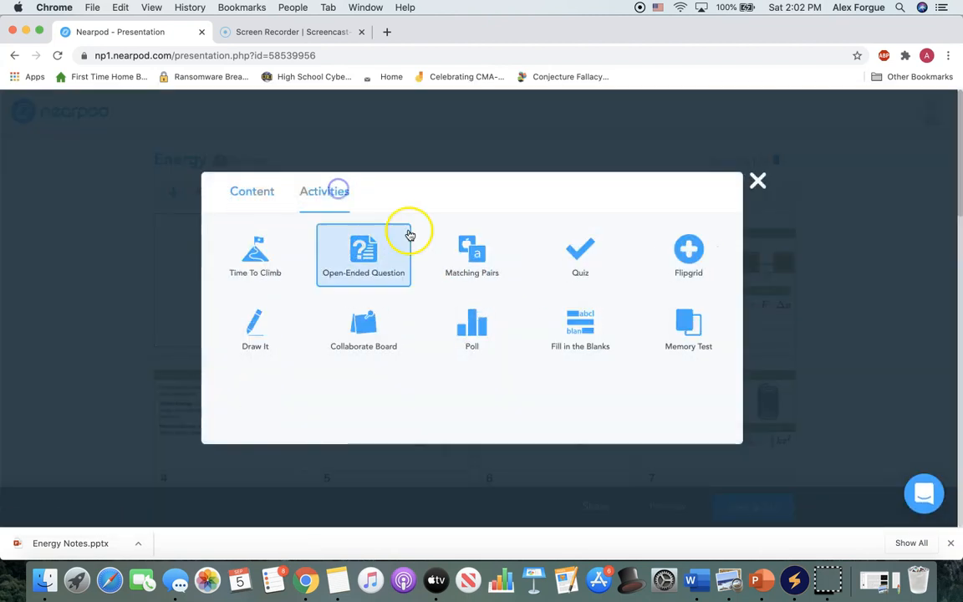
pyautogui.click(463, 264)
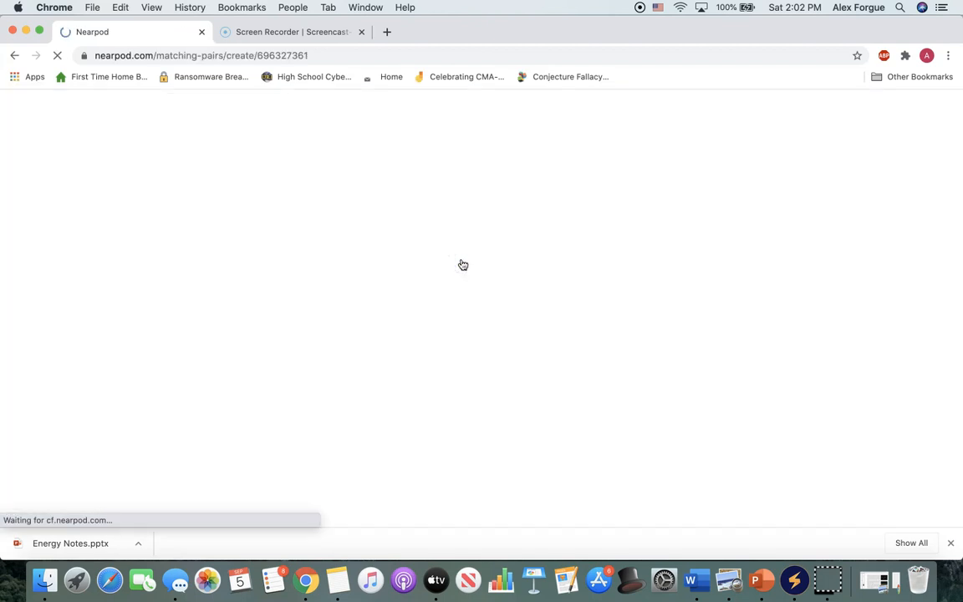
pyautogui.scroll(-1, 419, 268)
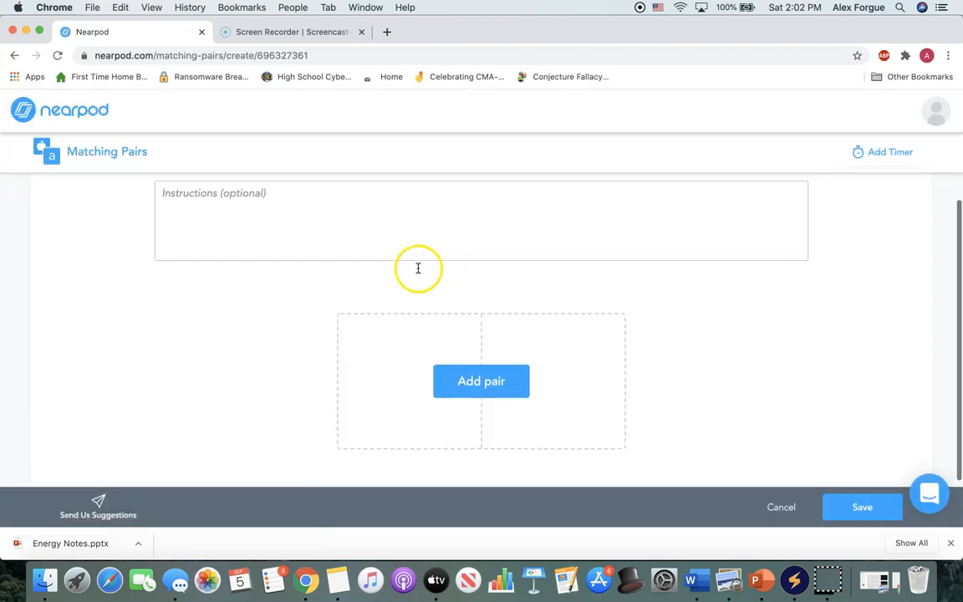
# Inspect the text and image choices for the first matching pair, closing it without adding content.
pyautogui.click(453, 371)
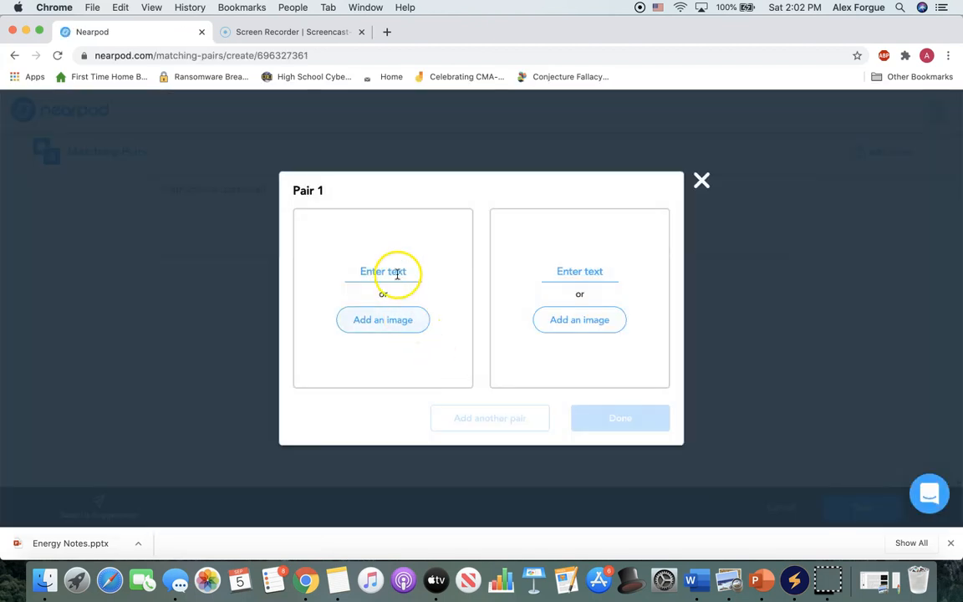
pyautogui.click(397, 275)
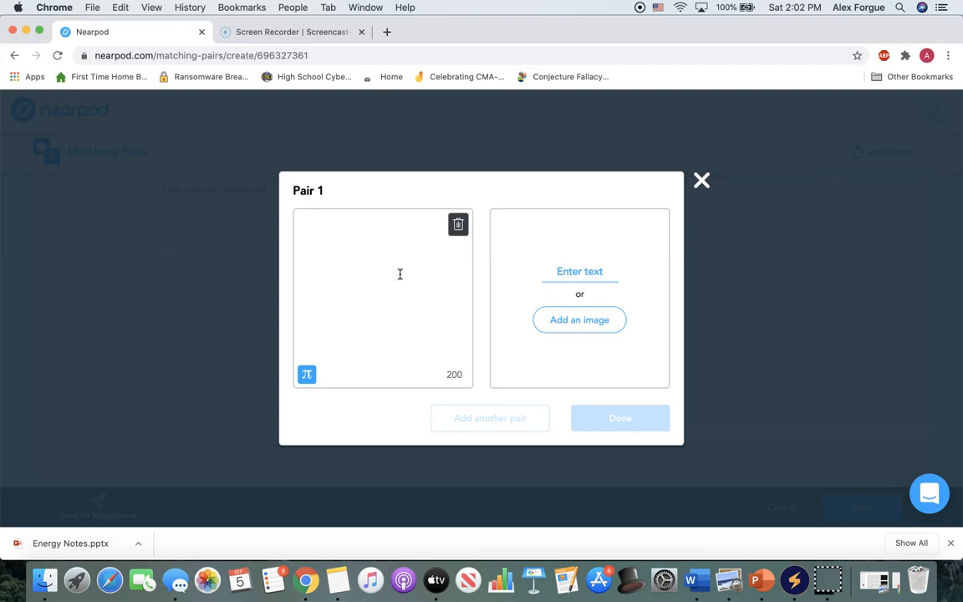
pyautogui.click(494, 286)
pyautogui.click(313, 349)
pyautogui.click(405, 293)
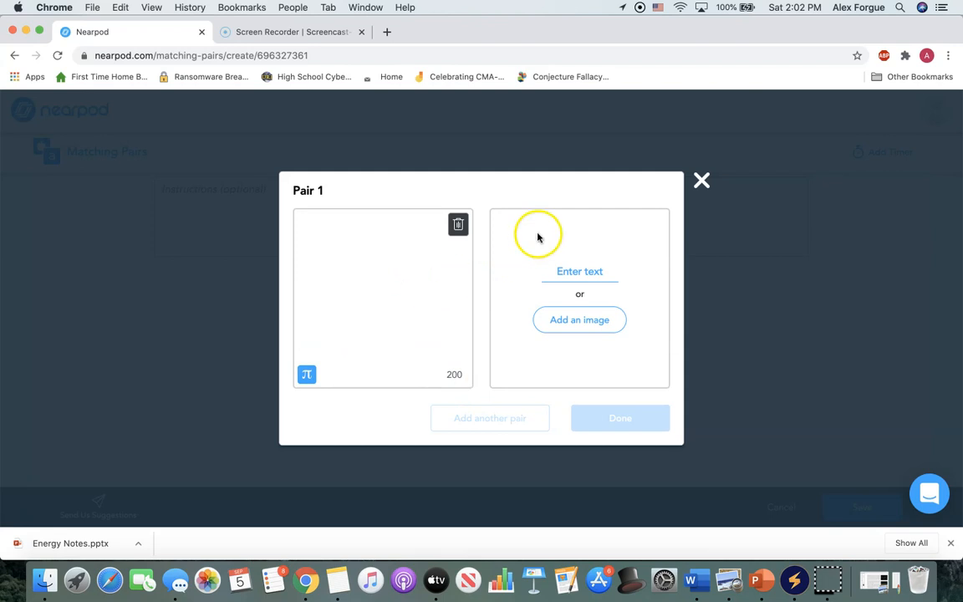
pyautogui.click(702, 181)
pyautogui.scroll(-1, 500, 329)
pyautogui.scroll(2, 468, 369)
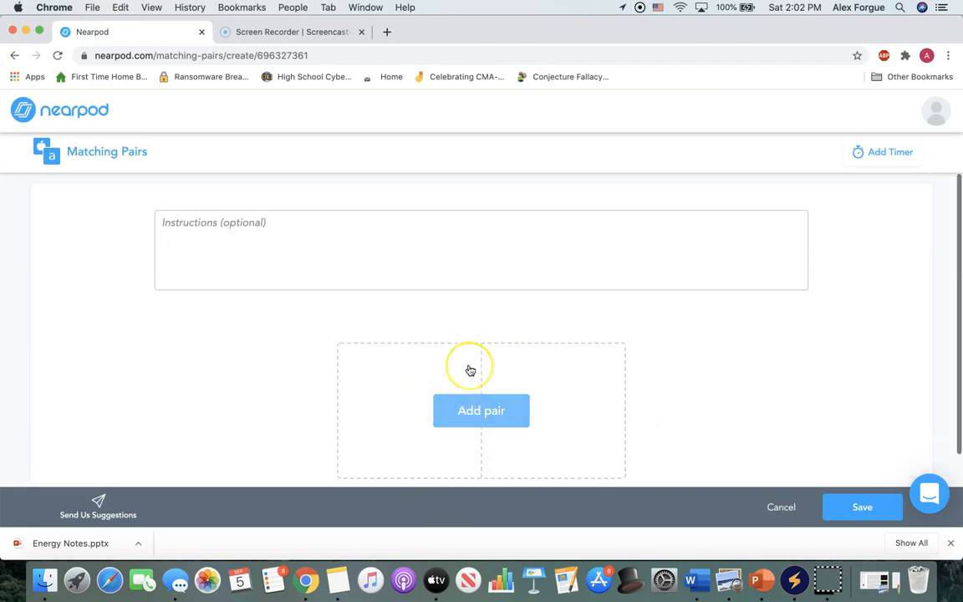
# Look over the optional instructions, pair entry and activity timer, leaving Matching Pairs without saving.
pyautogui.click(428, 256)
pyautogui.scroll(-1, 428, 256)
pyautogui.click(428, 257)
pyautogui.scroll(1, 428, 259)
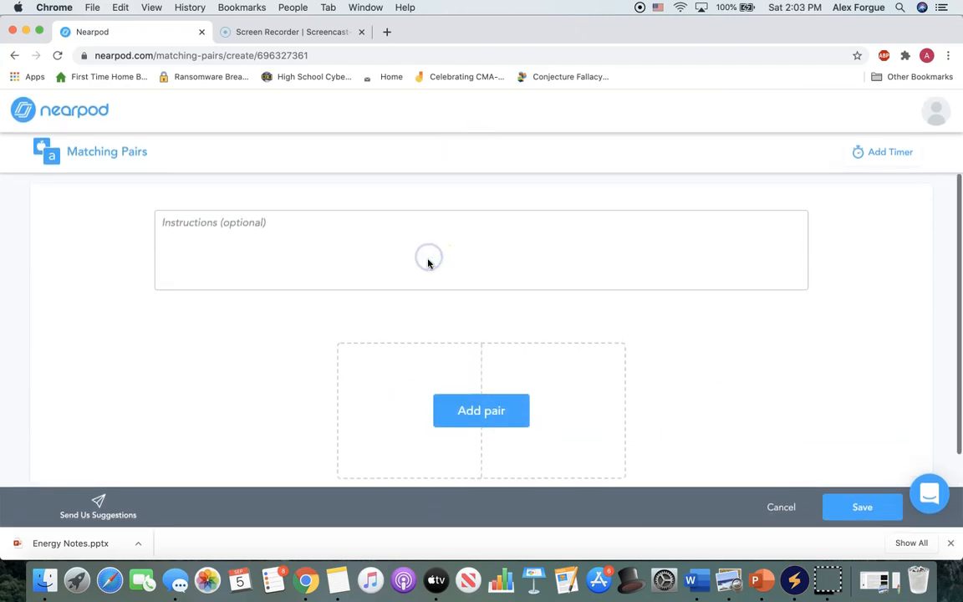
pyautogui.scroll(-1, 699, 396)
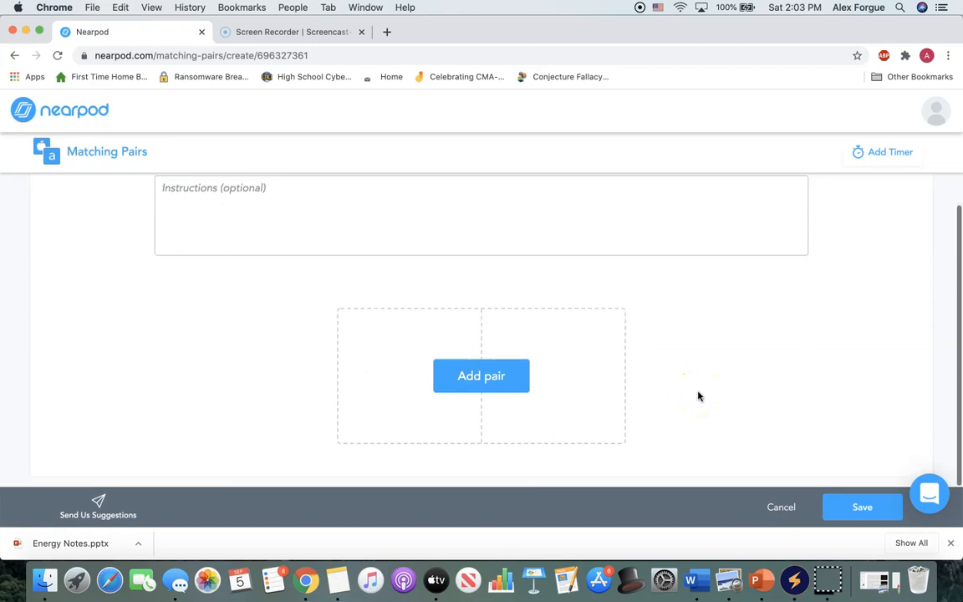
pyautogui.click(468, 377)
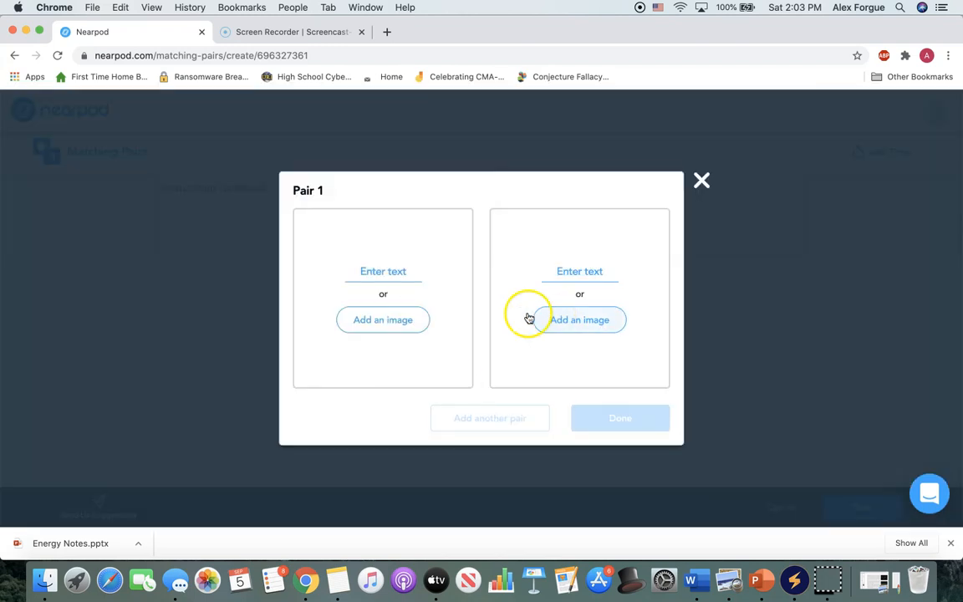
pyautogui.click(696, 184)
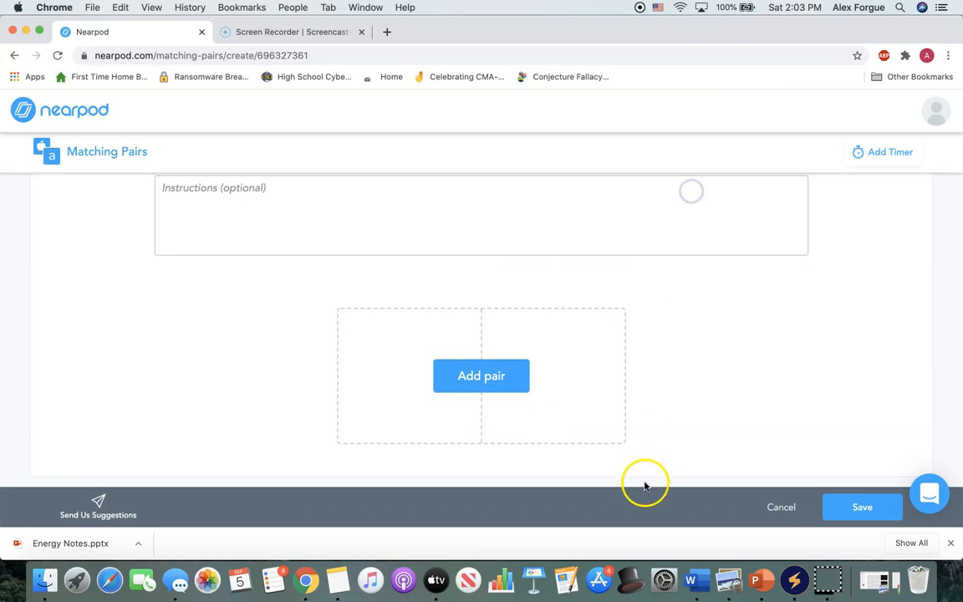
pyautogui.scroll(1, 711, 457)
pyautogui.click(868, 159)
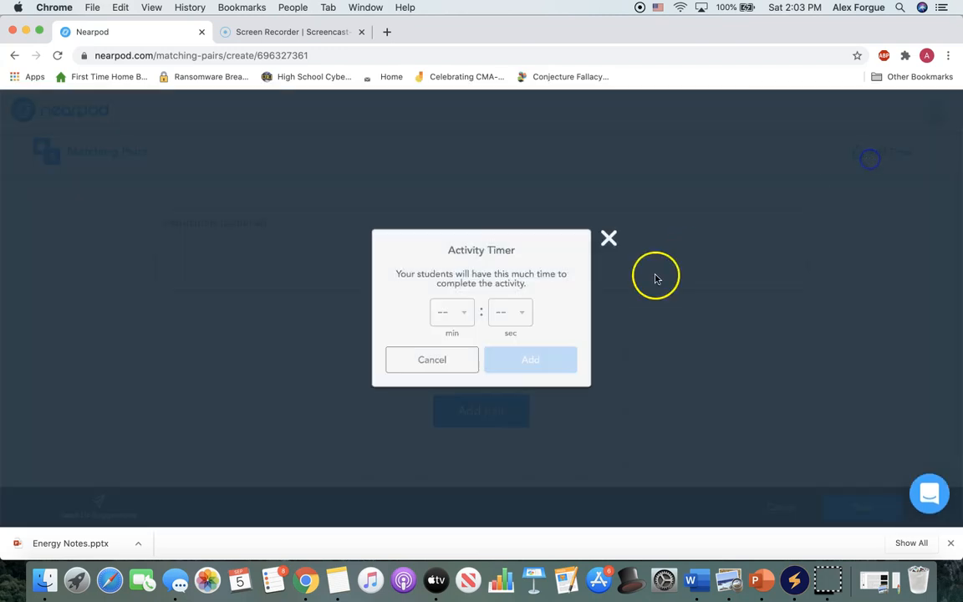
pyautogui.click(610, 240)
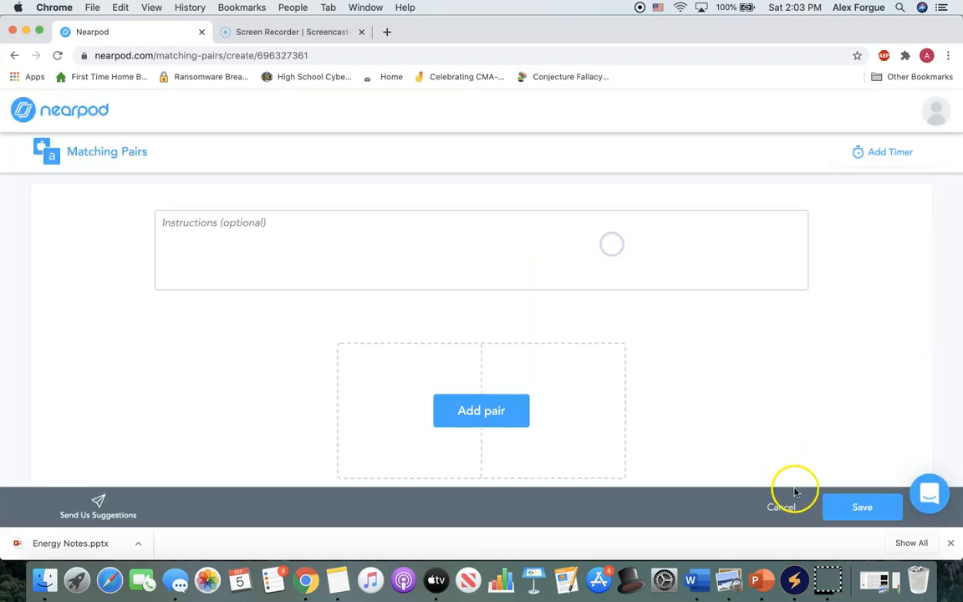
pyautogui.click(787, 505)
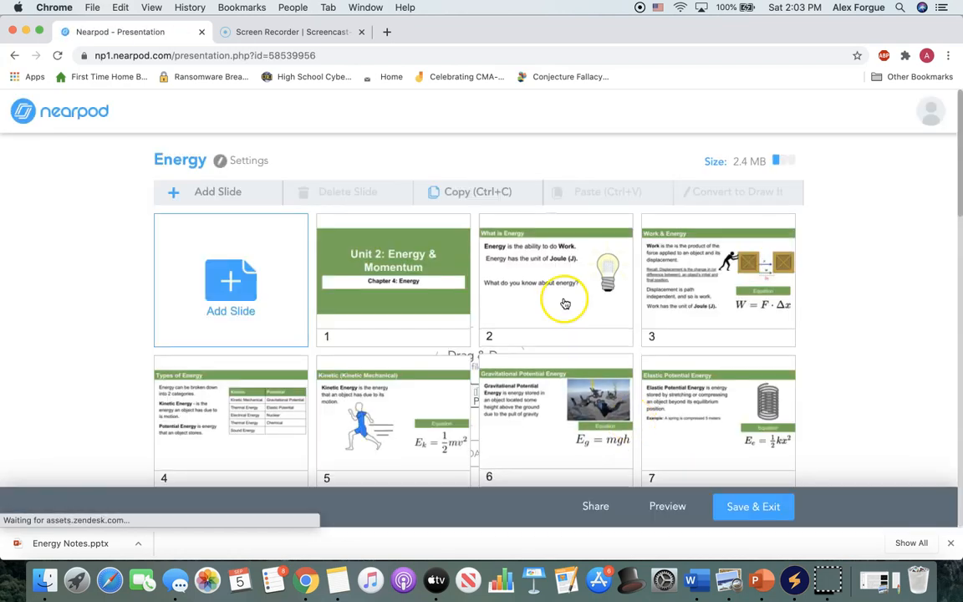
# Create a Quiz activity with the first question "What type of energy does a rollercoaster have?".
pyautogui.click(247, 196)
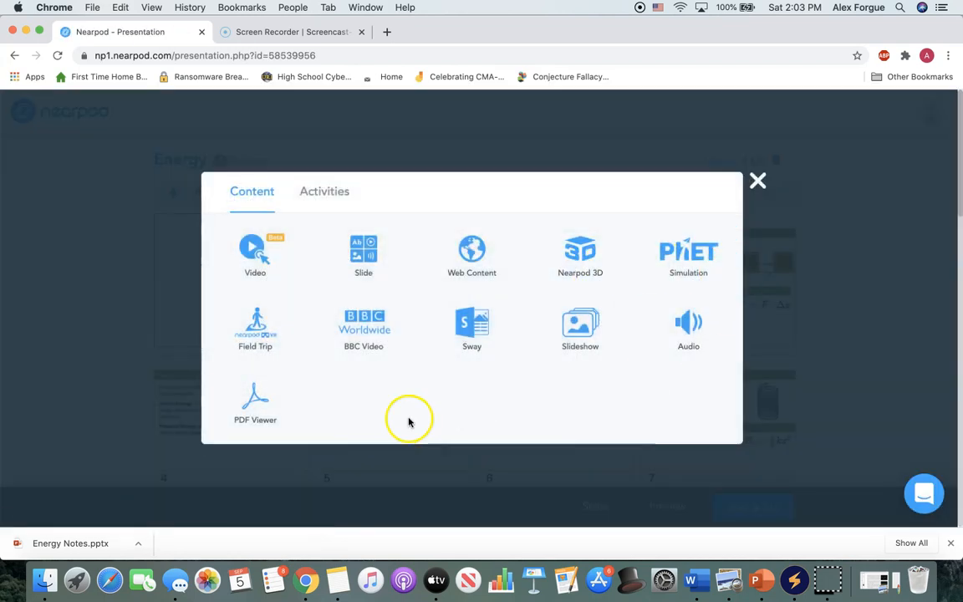
pyautogui.click(333, 191)
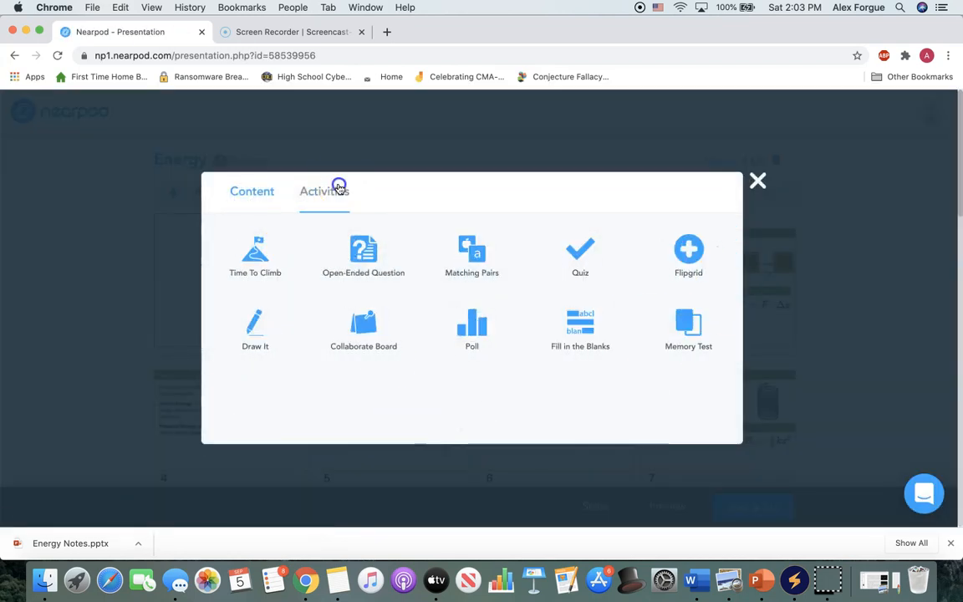
pyautogui.click(598, 251)
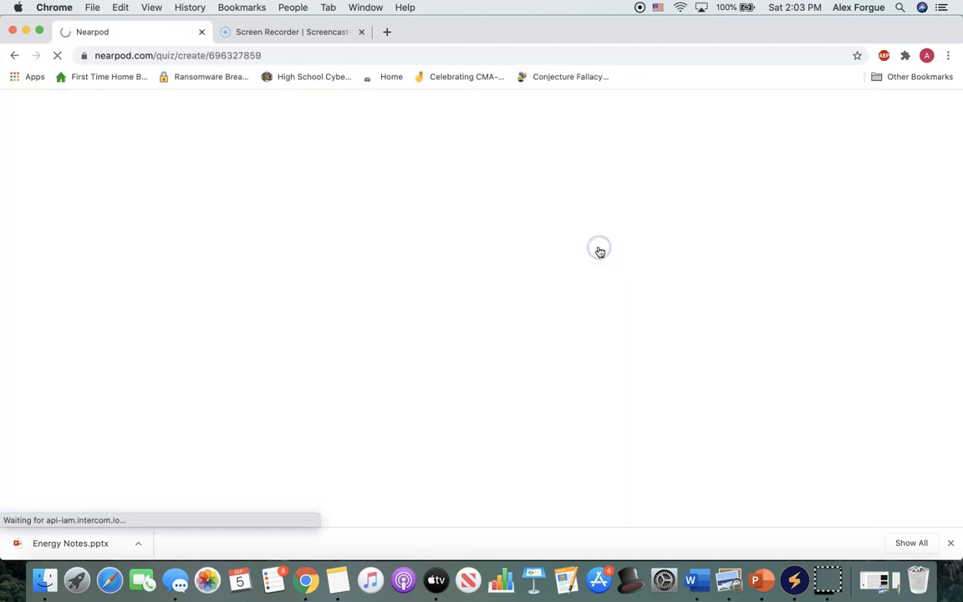
pyautogui.click(346, 255)
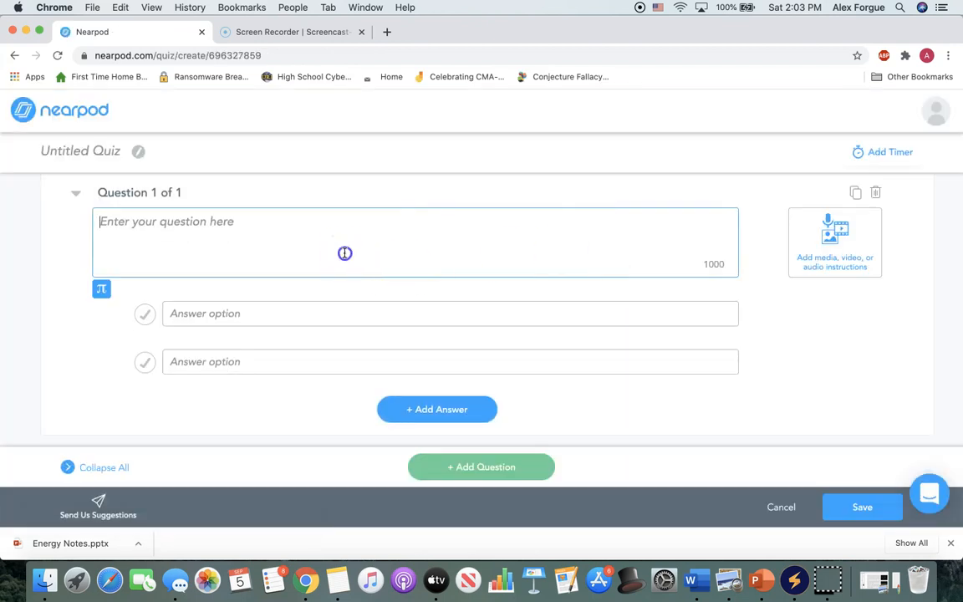
pyautogui.write('Wh')
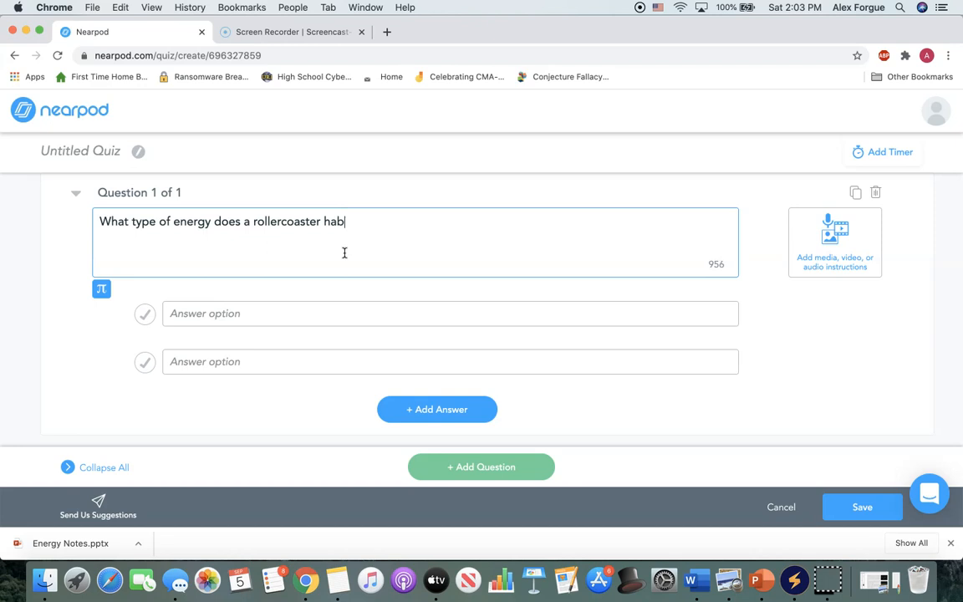
# Enter the answer options Kinetic, Potential and Chemical, and add a blank fourth option.
pyautogui.click(334, 316)
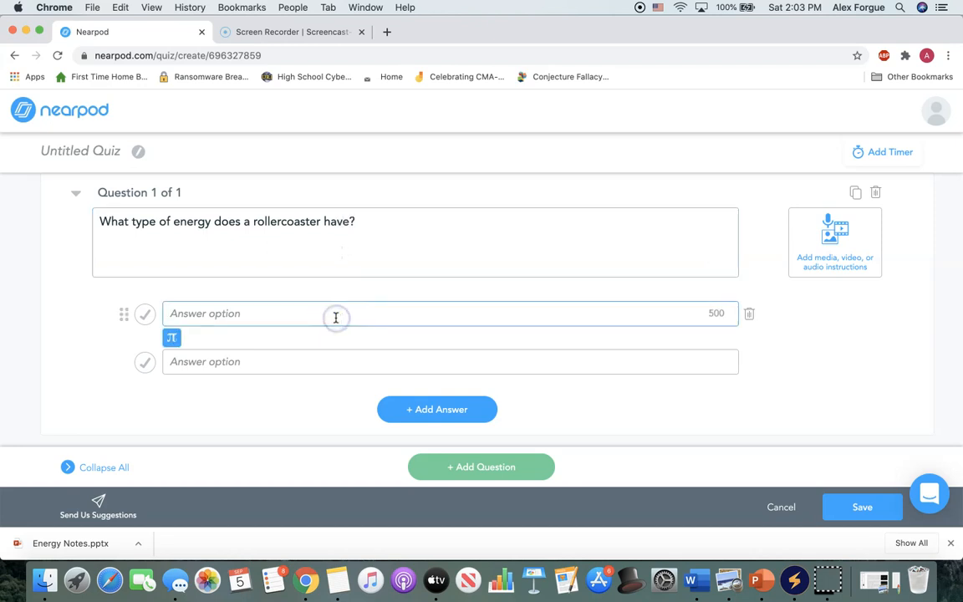
pyautogui.write('Kintic')
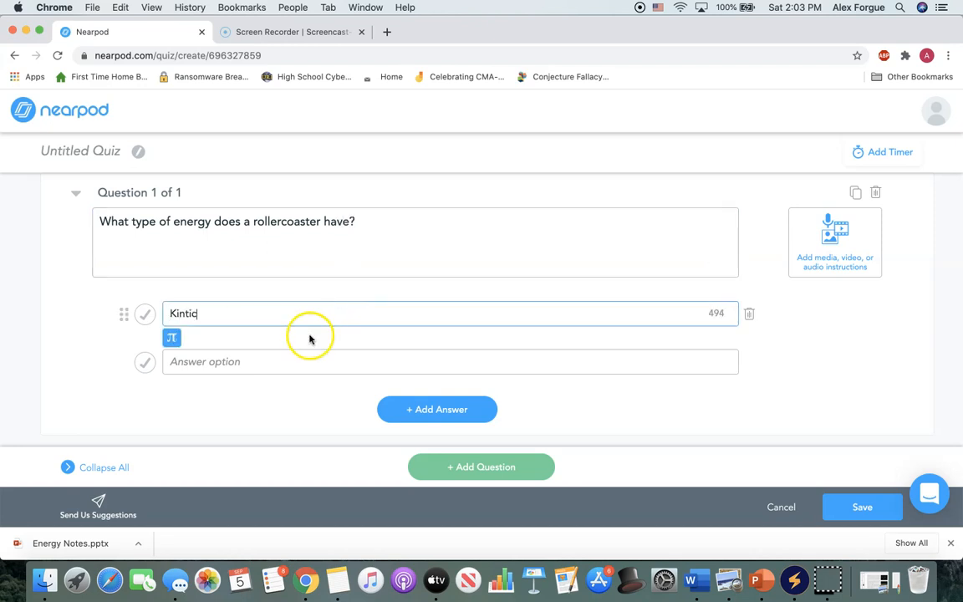
pyautogui.press('BackSpace')
pyautogui.press('BackSpace')
pyautogui.press('BackSpace')
pyautogui.write('etic')
pyautogui.click(279, 358)
pyautogui.write('Potential')
pyautogui.click(400, 409)
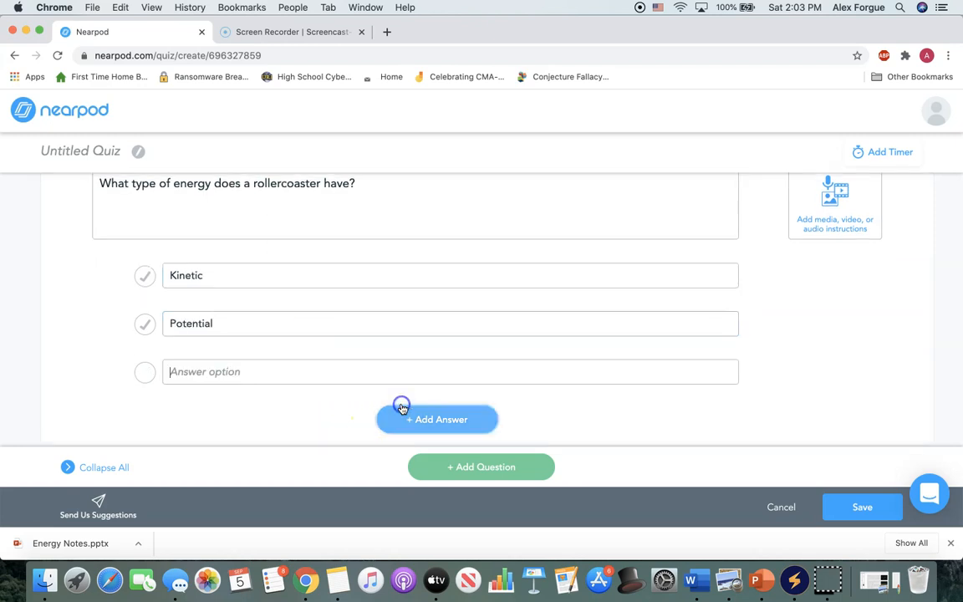
pyautogui.write('Chemical')
pyautogui.click(401, 416)
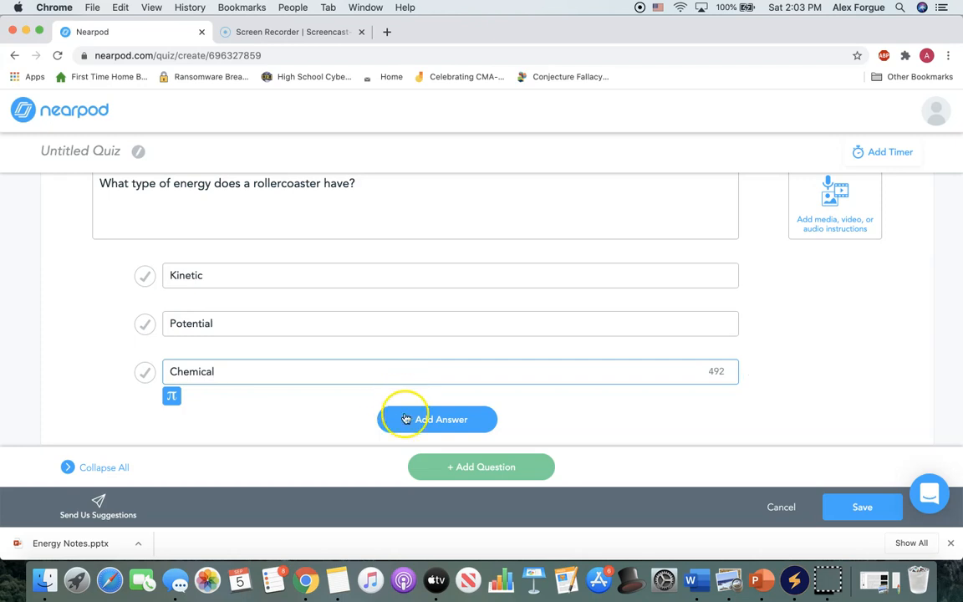
pyautogui.click(321, 367)
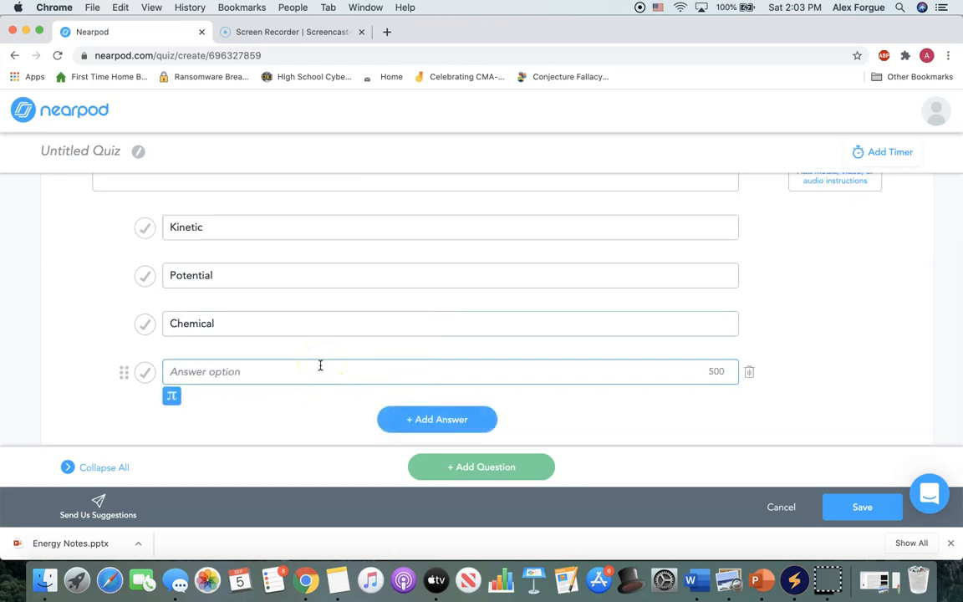
# Try marking both Potential and Chemical as correct answers, and clear the two marks again.
pyautogui.click(145, 276)
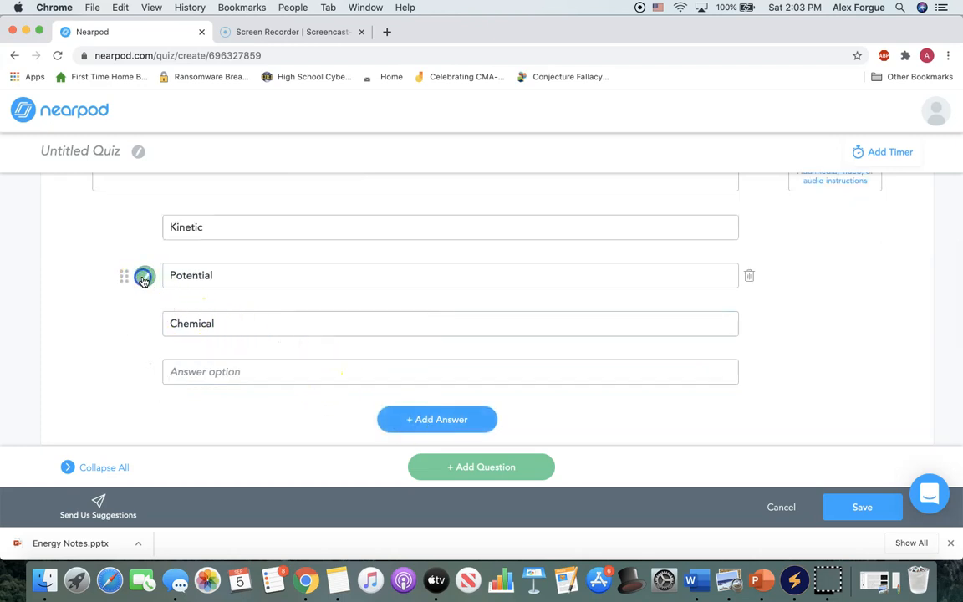
pyautogui.click(144, 334)
pyautogui.scroll(3, 153, 273)
pyautogui.scroll(-2, 154, 279)
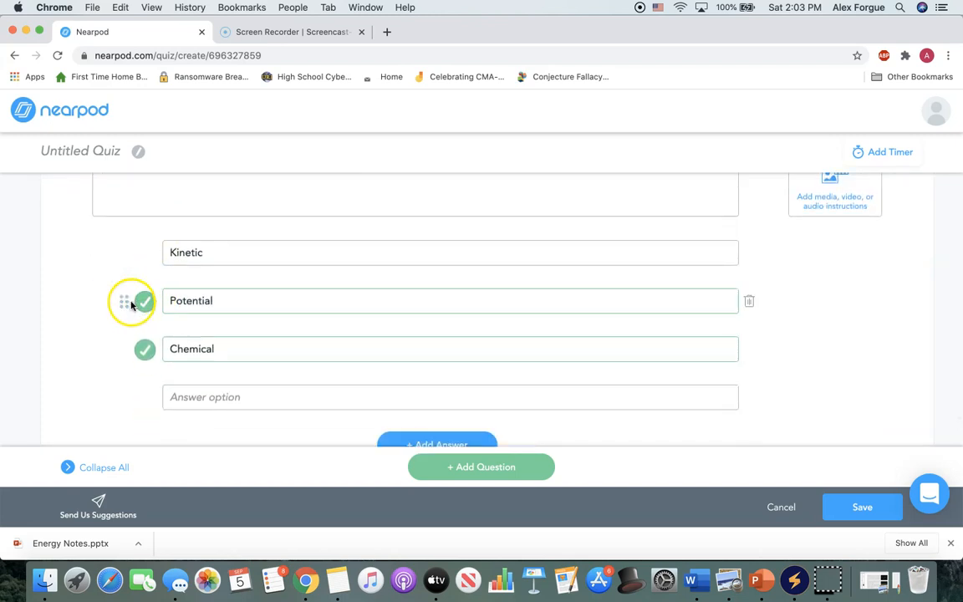
pyautogui.click(142, 352)
pyautogui.click(144, 303)
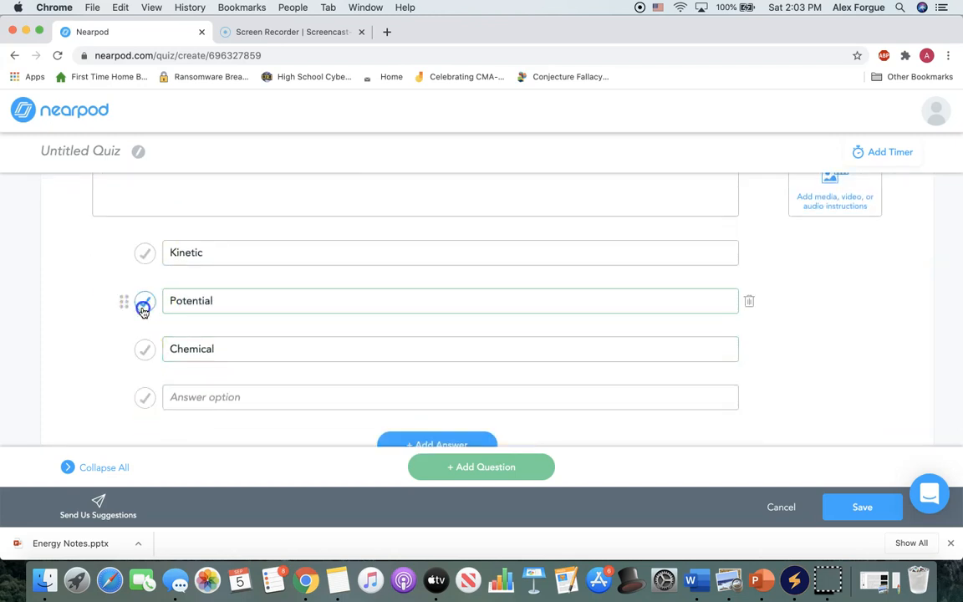
# Enter "Kinetic & Potential" as the fourth answer option and add a second quiz question.
pyautogui.click(178, 390)
pyautogui.write('Kinetic & Potential')
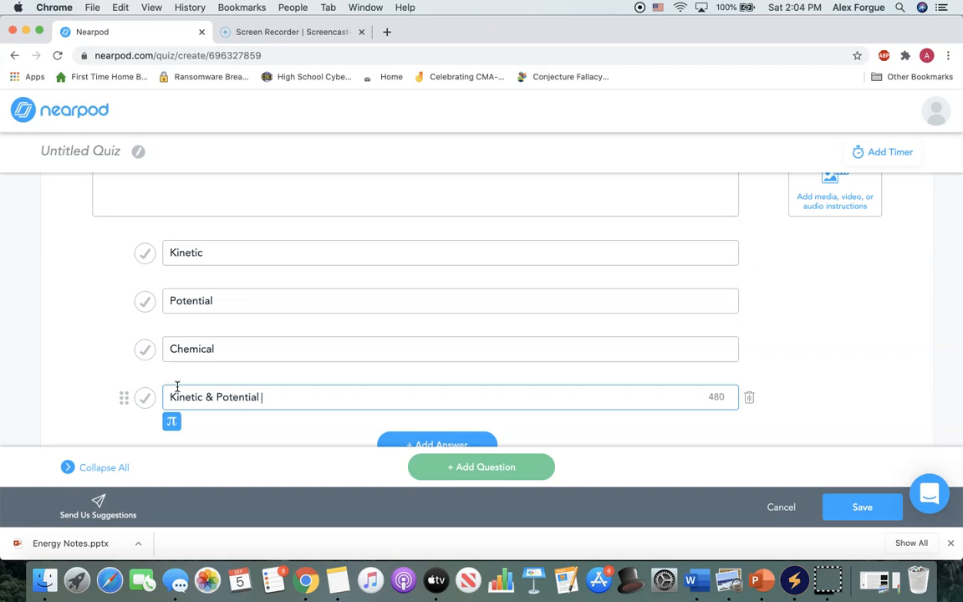
pyautogui.scroll(-1, 209, 384)
pyautogui.click(442, 469)
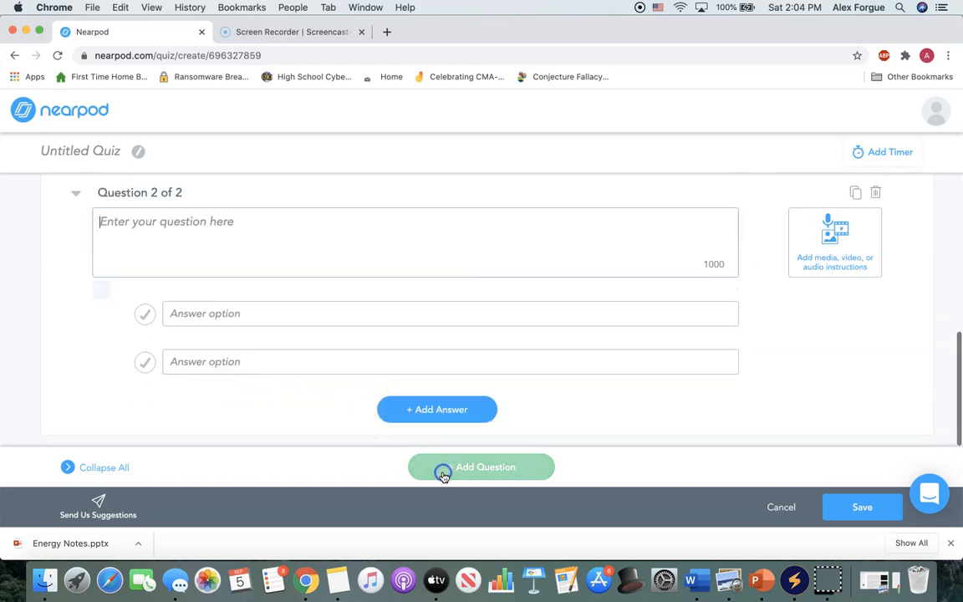
# Enter "Question" as the second quiz question, with "Answer" and "Answer 2" as its answer options.
pyautogui.write('Questi')
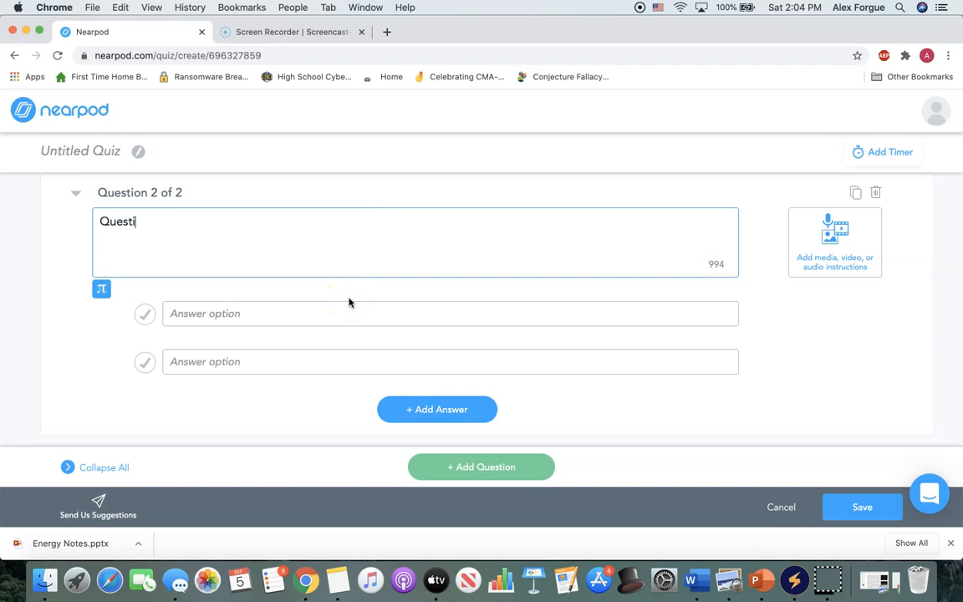
pyautogui.click(332, 314)
pyautogui.write('Answer')
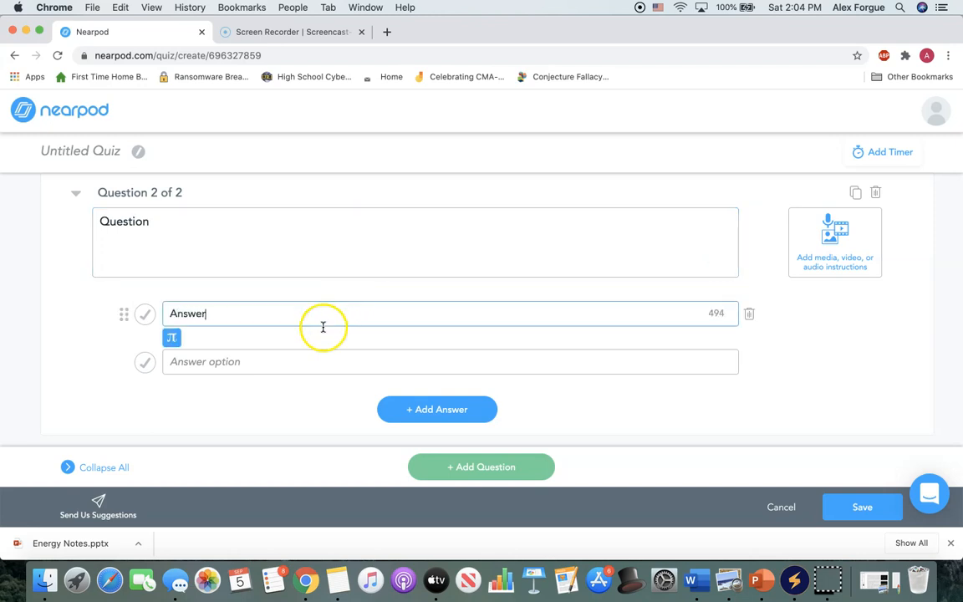
pyautogui.click(298, 361)
pyautogui.write('Answer 2')
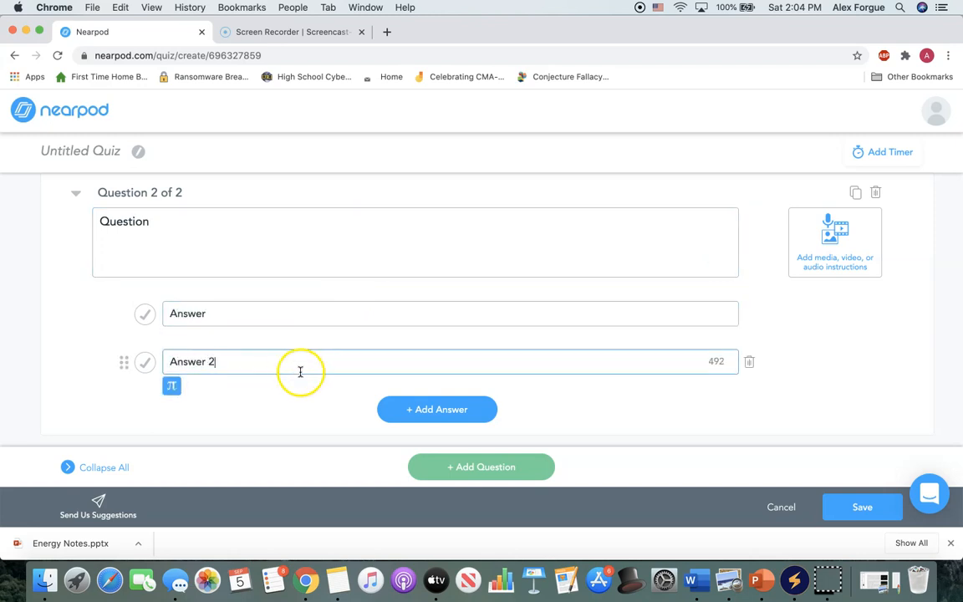
pyautogui.click(171, 386)
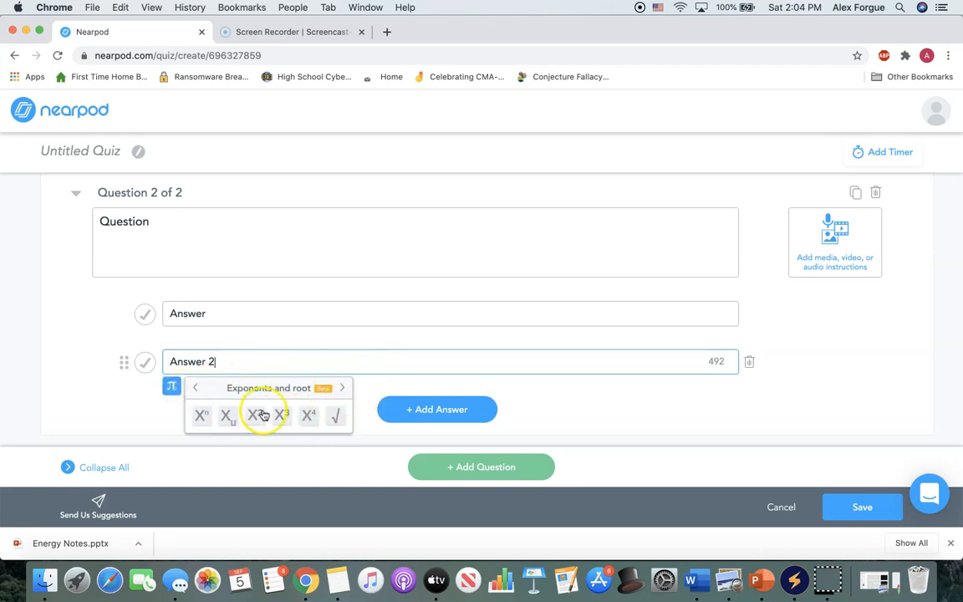
# Add a third answer option containing the expression X³ + √X²+X³, built with the exponent and root symbols.
pyautogui.click(417, 400)
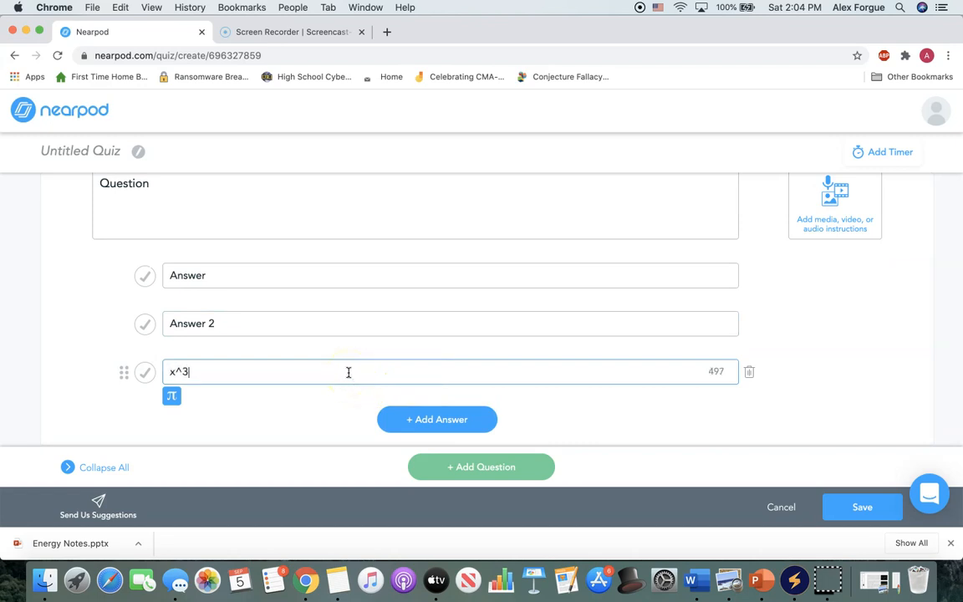
pyautogui.click(172, 394)
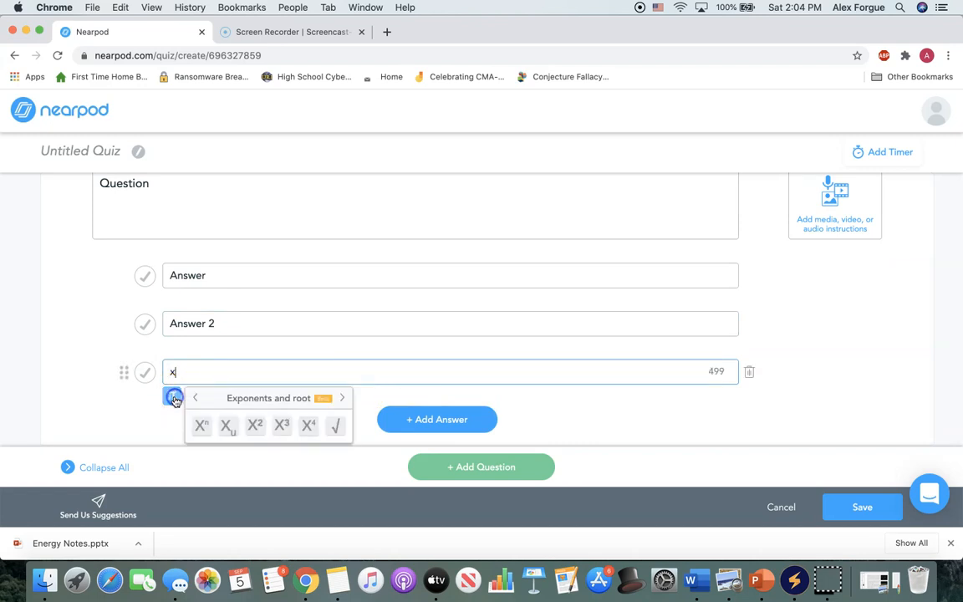
pyautogui.click(173, 373)
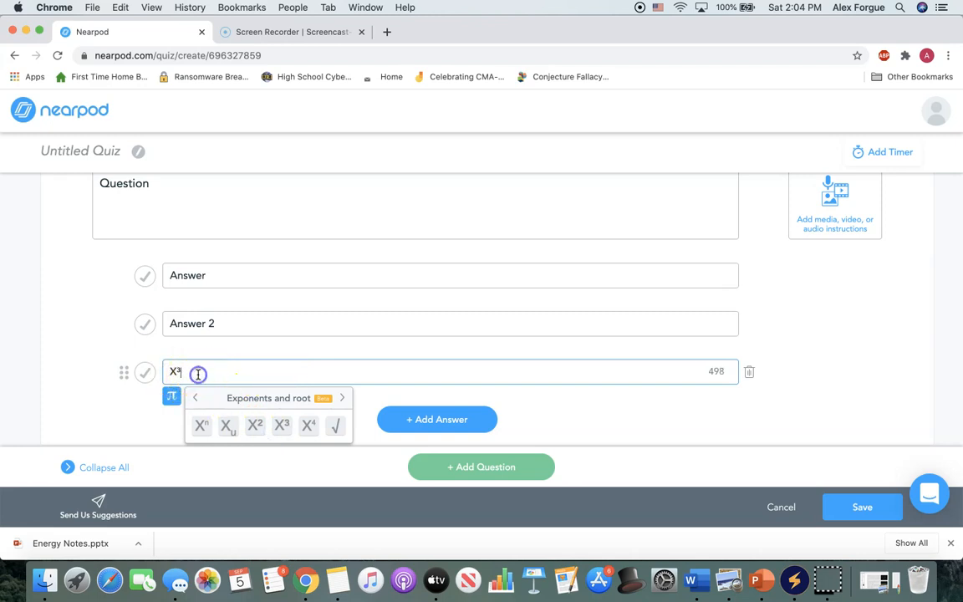
pyautogui.click(335, 428)
pyautogui.click(258, 430)
pyautogui.write('+ √X²+X³')
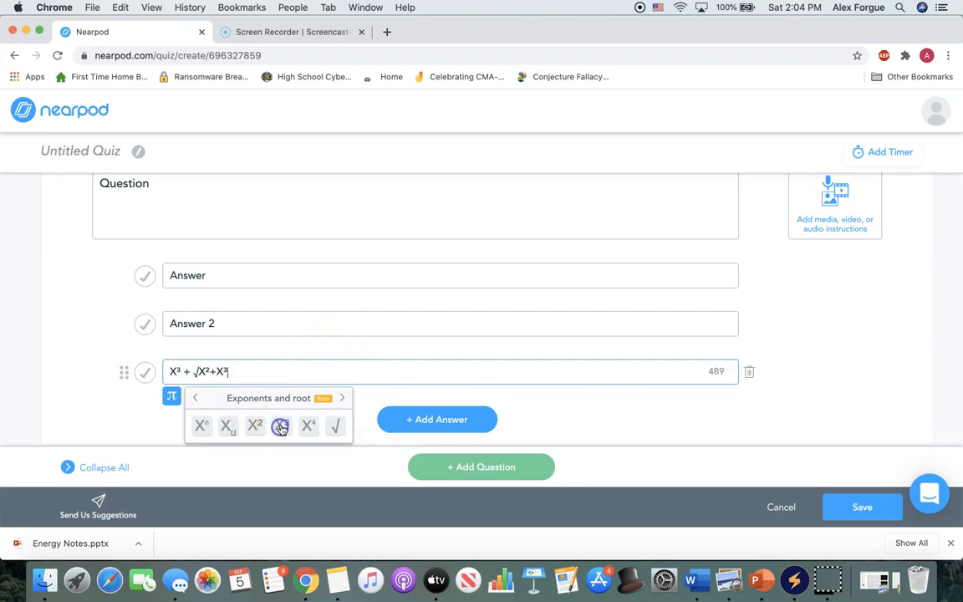
# Browse the math symbol categories beyond exponents and roots, including Operators and Equations.
pyautogui.click(341, 398)
pyautogui.scroll(-1, 302, 434)
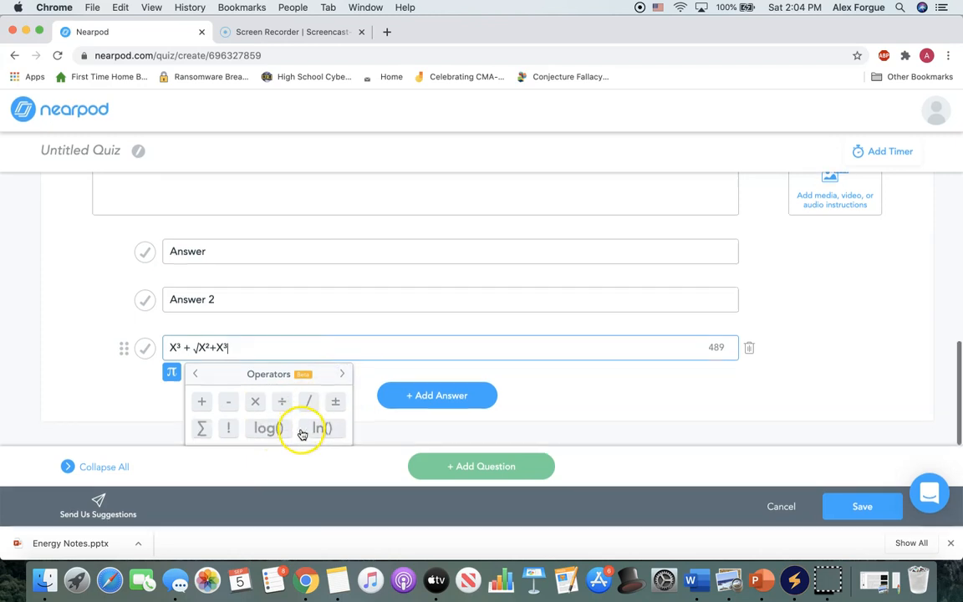
pyautogui.click(341, 377)
pyautogui.click(342, 378)
pyautogui.click(342, 378)
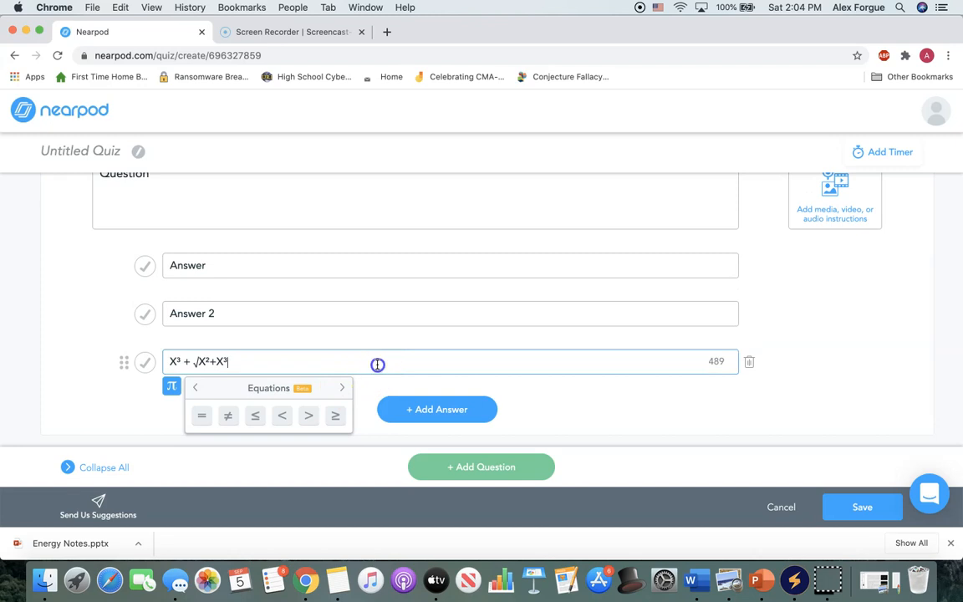
pyautogui.click(540, 389)
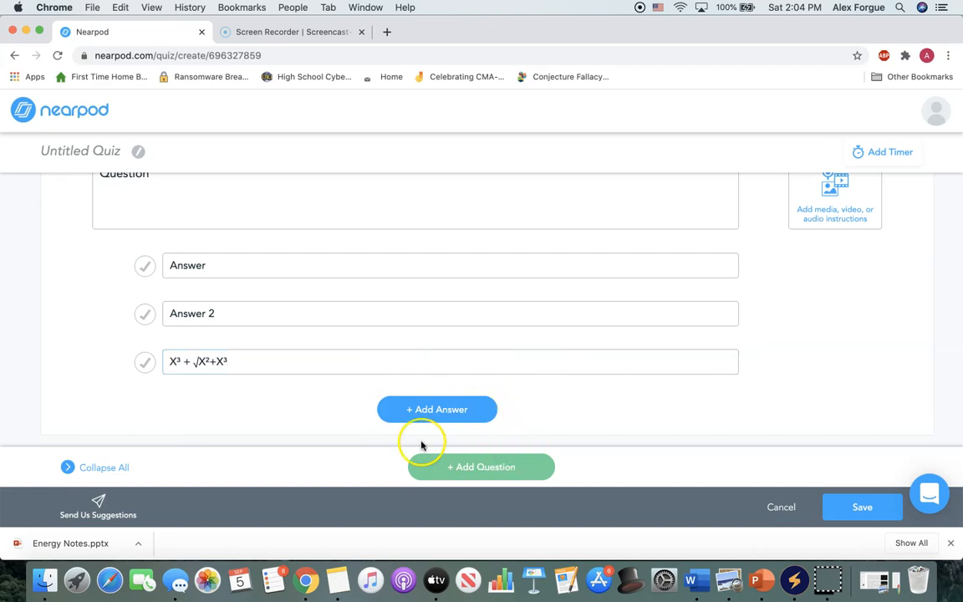
# Mark Answer 2 as the correct option and check which media types can be attached to the first question.
pyautogui.click(144, 313)
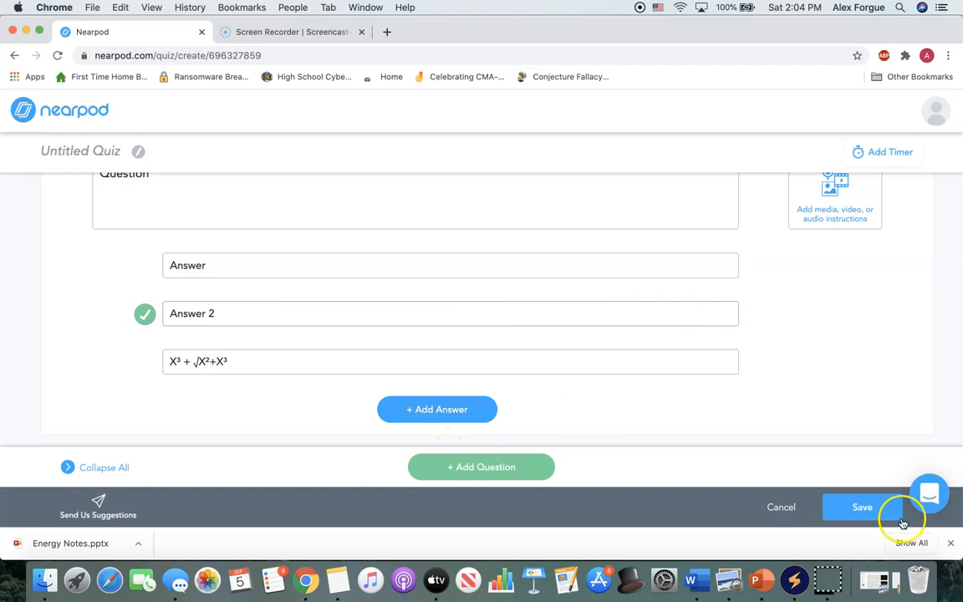
pyautogui.scroll(10, 835, 393)
pyautogui.scroll(2, 834, 397)
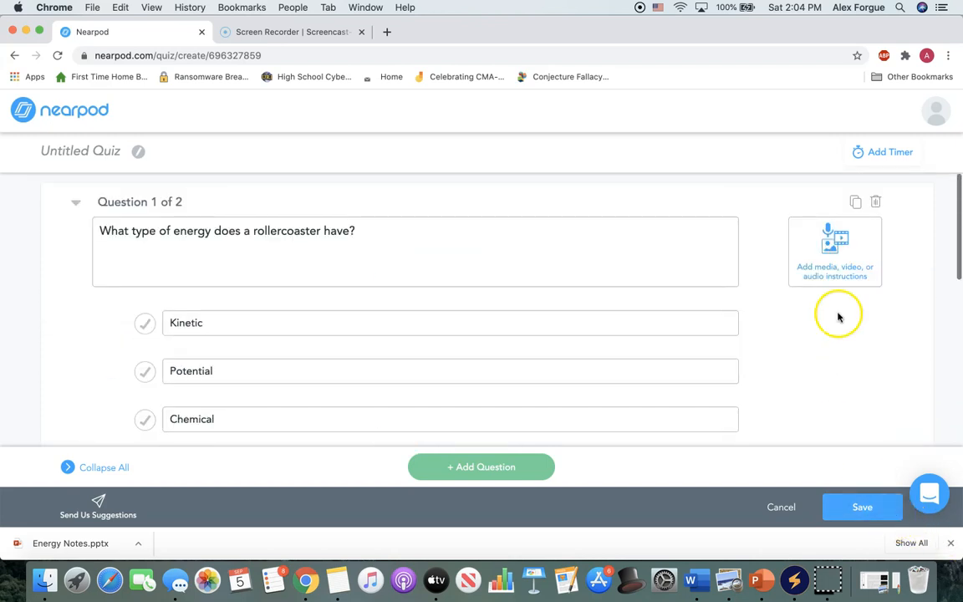
pyautogui.click(834, 283)
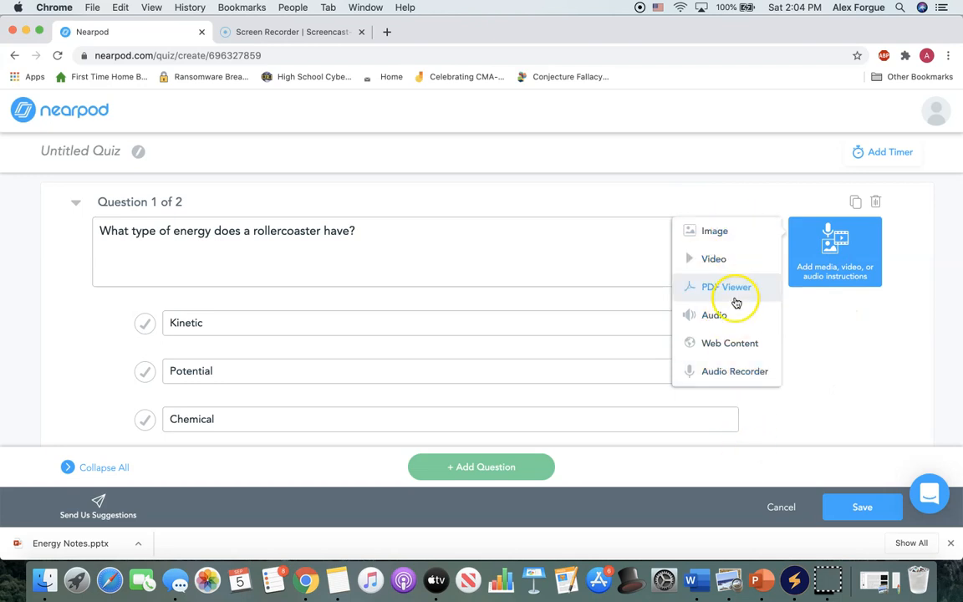
pyautogui.scroll(-5, 875, 448)
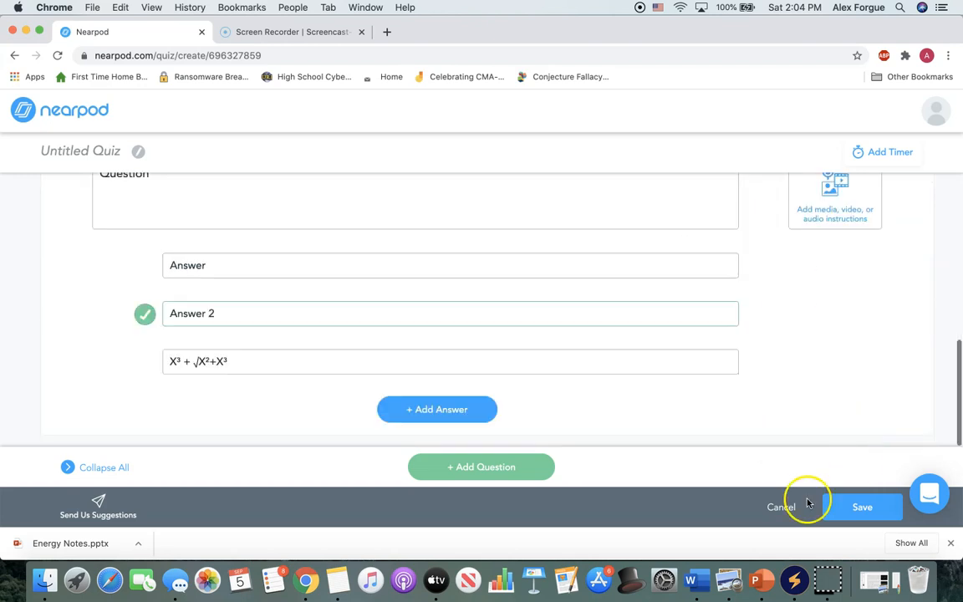
# Mark Kinetic & Potential as the correct answer to the rollercoaster question and save the quiz.
pyautogui.click(837, 507)
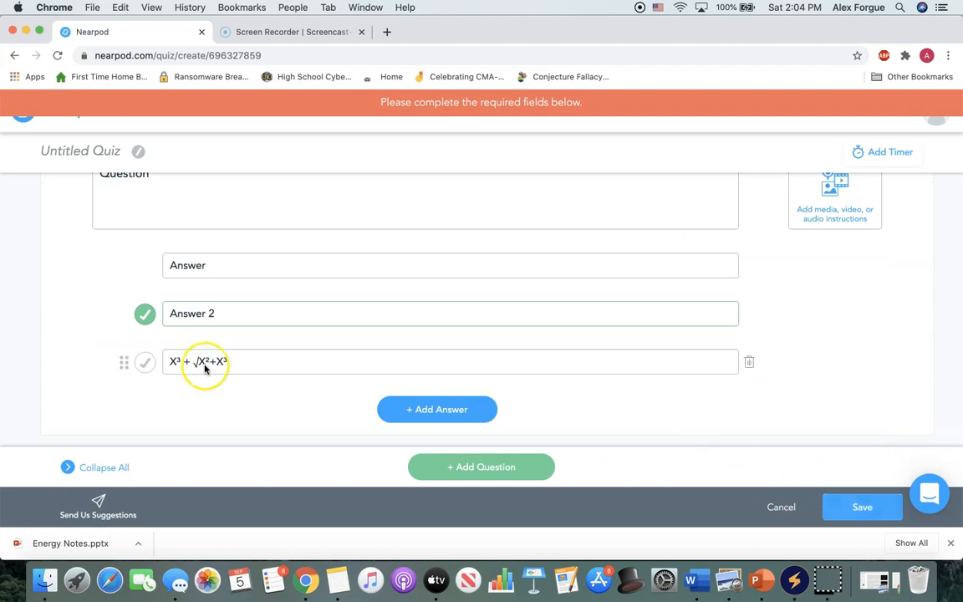
pyautogui.scroll(10, 204, 366)
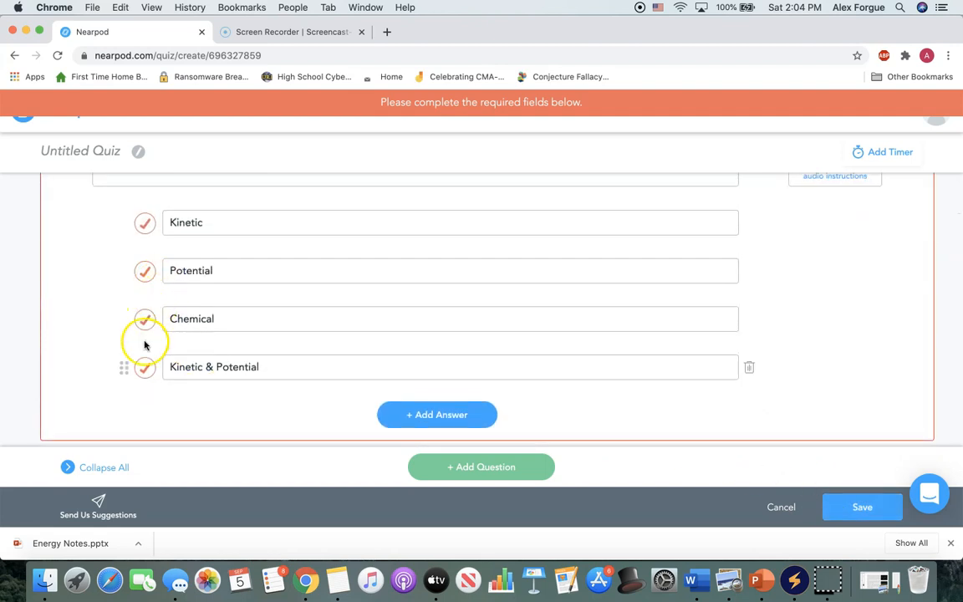
pyautogui.click(142, 353)
pyautogui.scroll(-5, 769, 393)
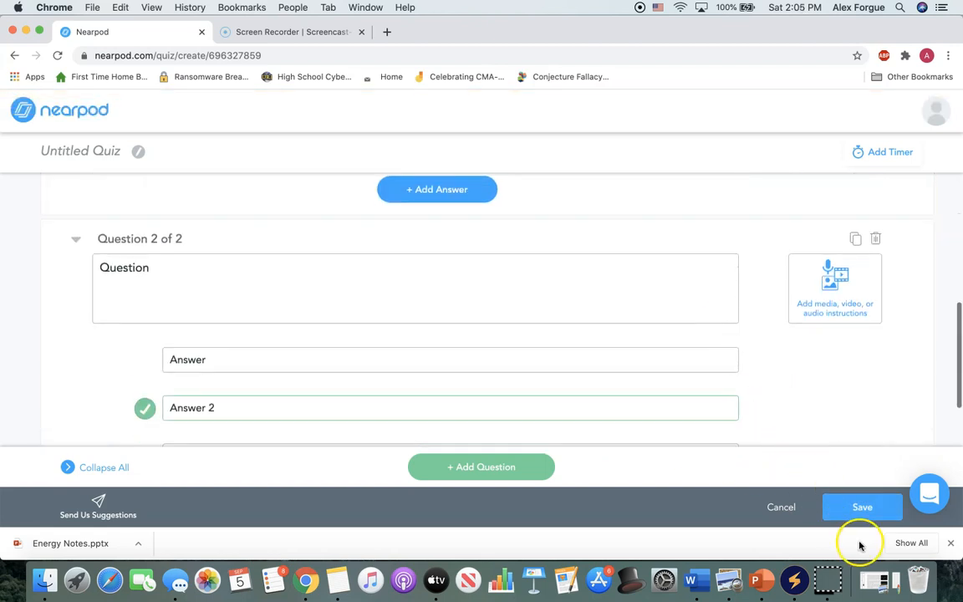
pyautogui.click(851, 515)
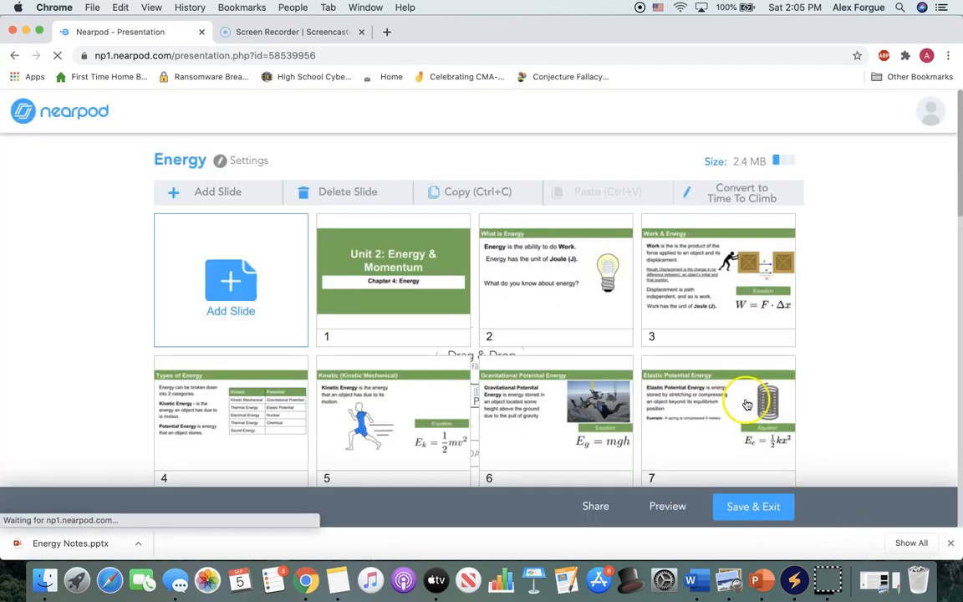
# Add a Draw It activity with the instructions "Draw two electrons repeling each other" and save it.
pyautogui.click(257, 198)
pyautogui.click(335, 190)
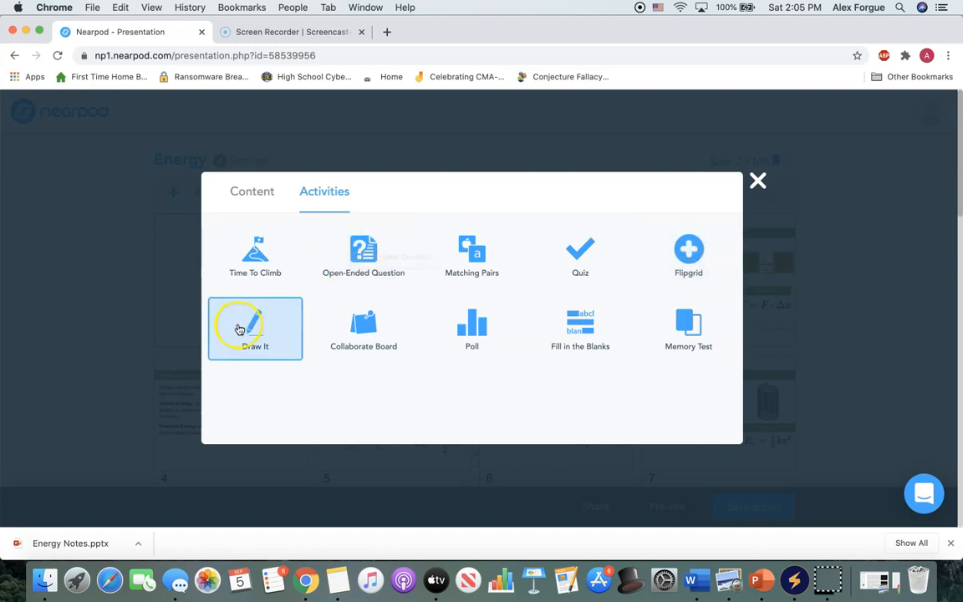
pyautogui.click(294, 327)
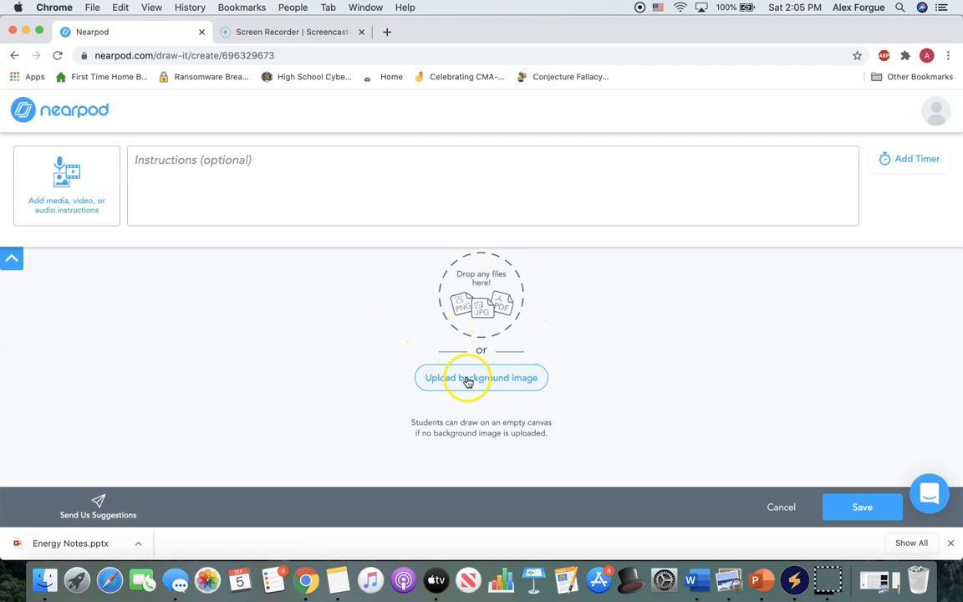
pyautogui.click(470, 196)
pyautogui.write('Dra')
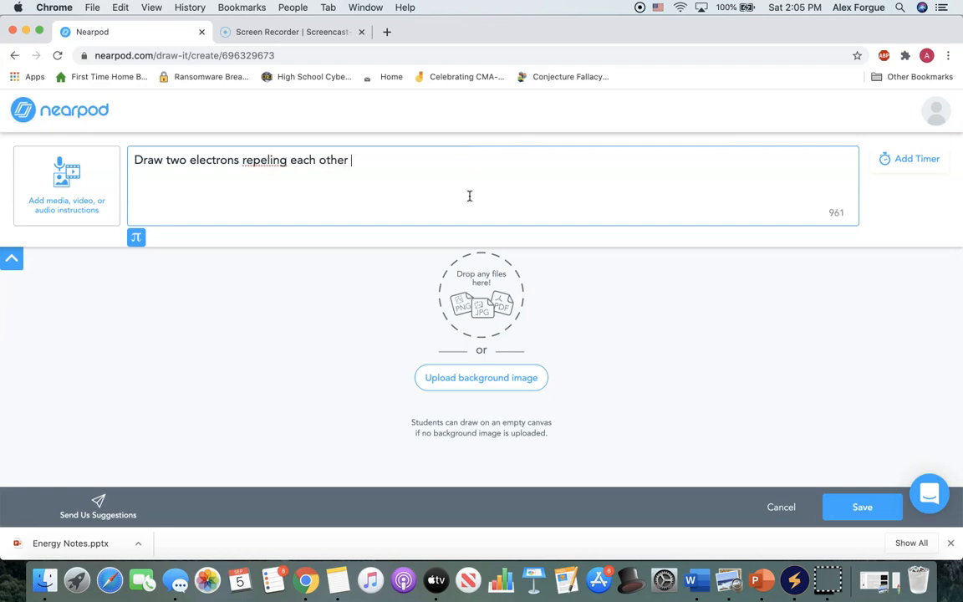
pyautogui.rightClick(282, 161)
pyautogui.click(463, 154)
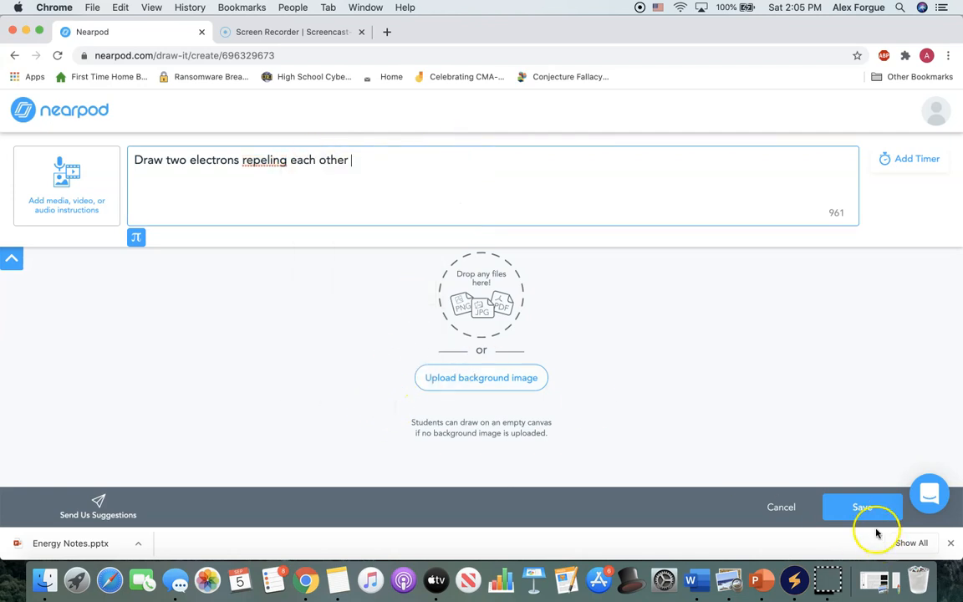
pyautogui.click(869, 511)
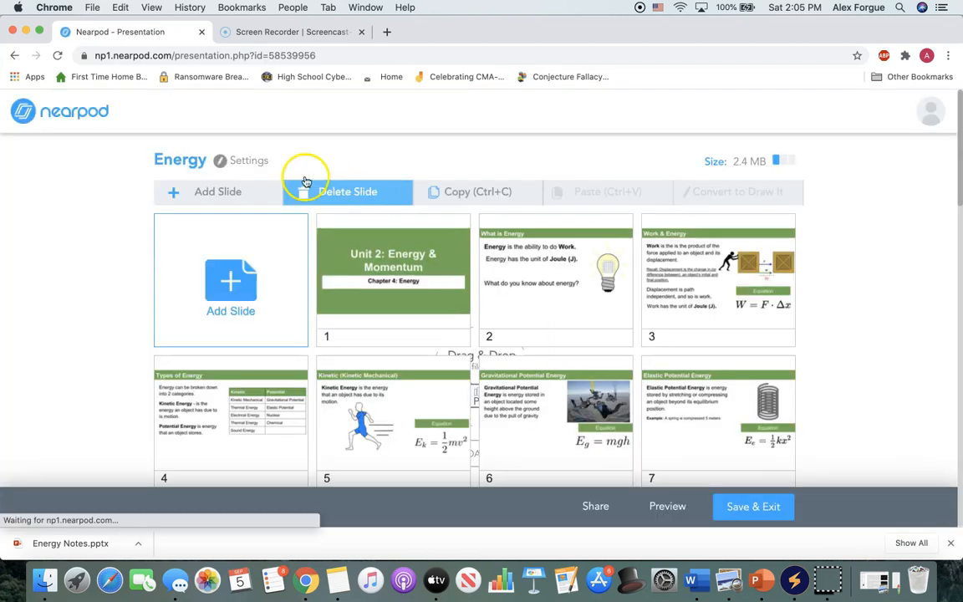
# Add and save a Collaborate Board with the topic "Tell me about yourself" in the dark chalkboard style.
pyautogui.click(233, 191)
pyautogui.click(326, 191)
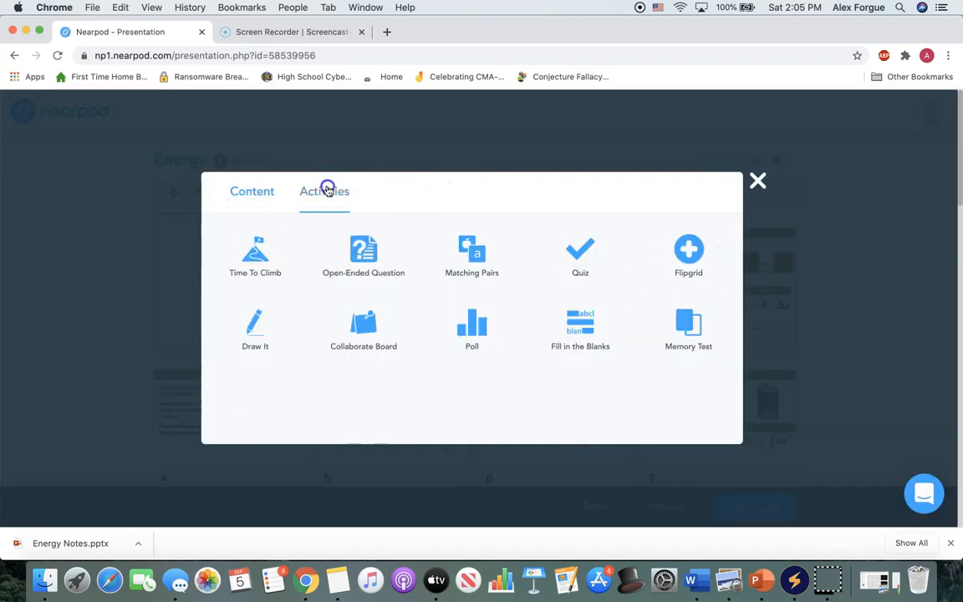
pyautogui.click(344, 327)
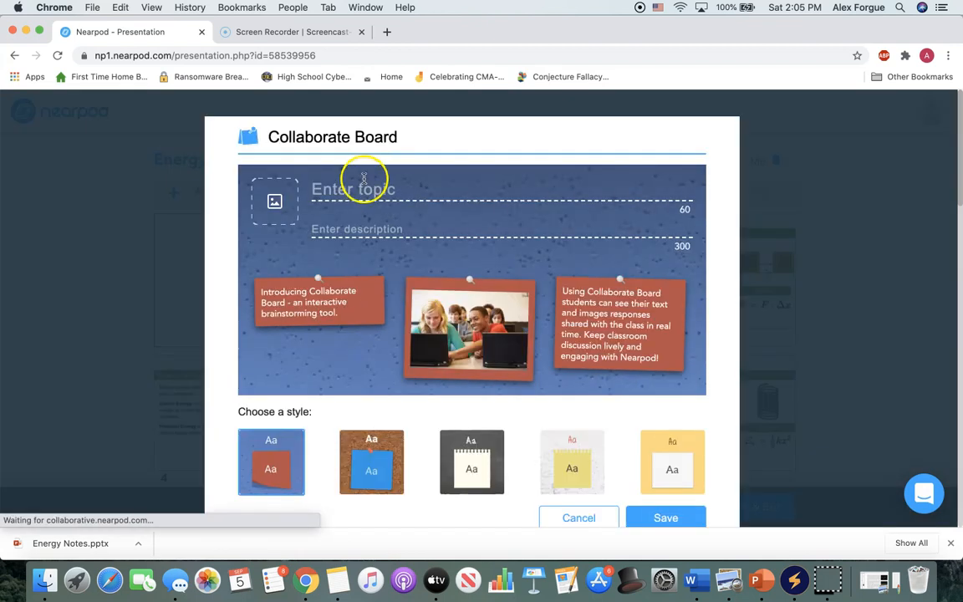
pyautogui.click(364, 181)
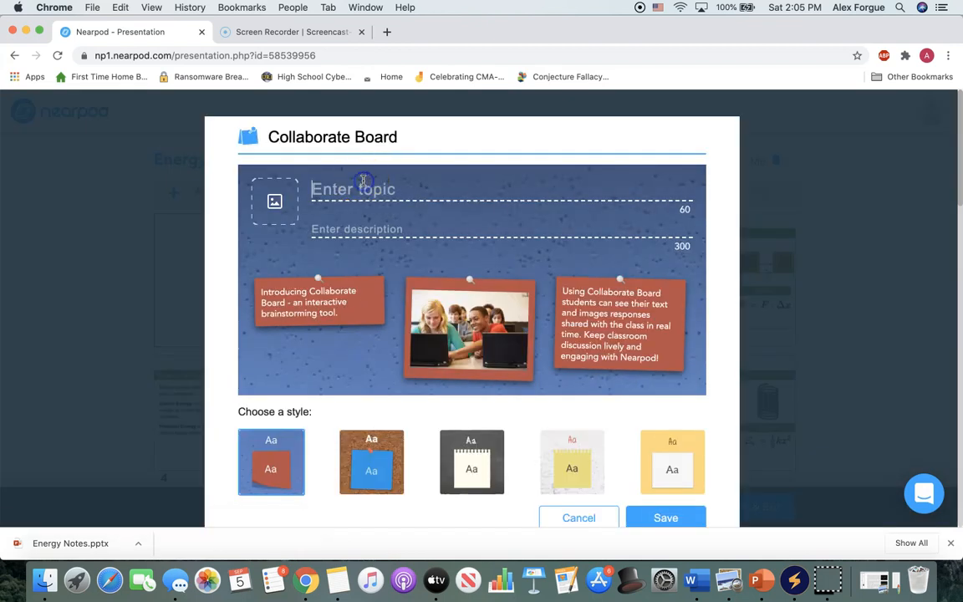
pyautogui.scroll(-1, 364, 182)
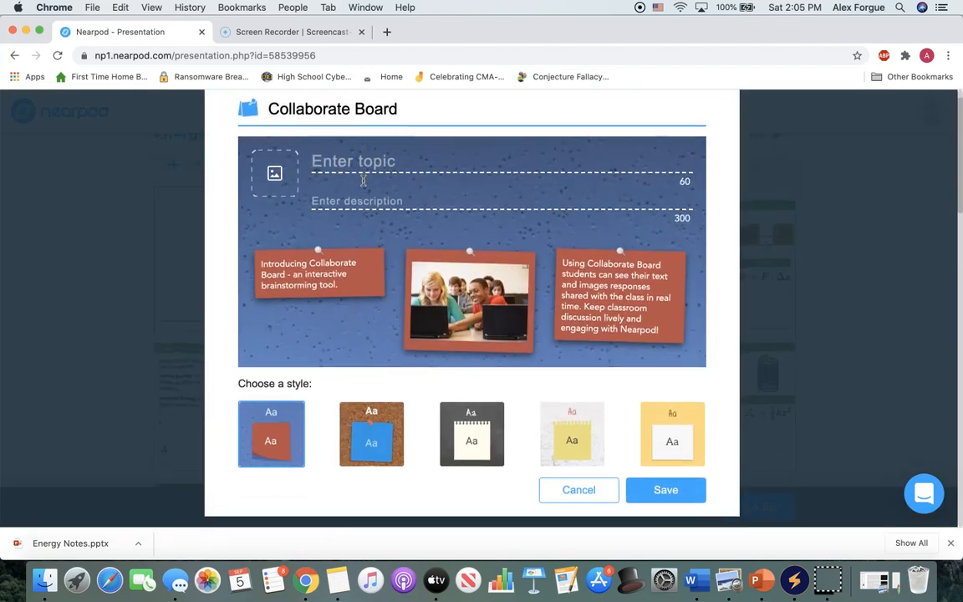
pyautogui.click(483, 421)
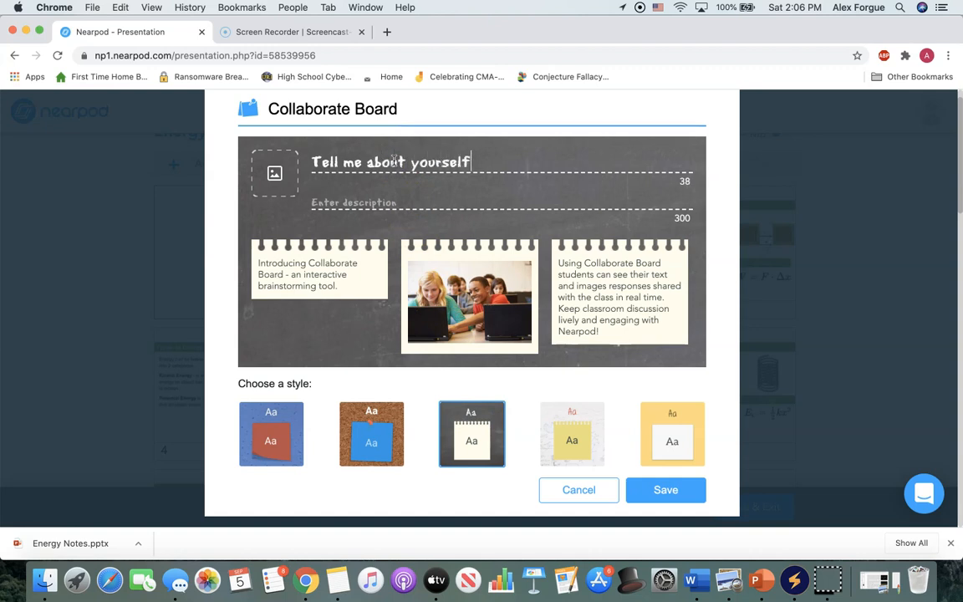
pyautogui.click(645, 490)
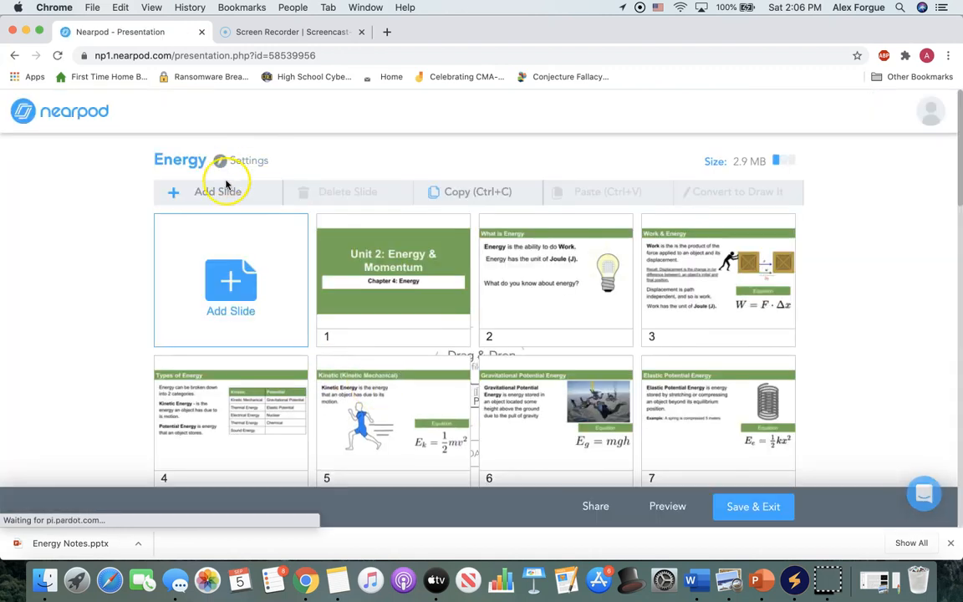
# Open a new Memory Test activity and look over its image card grid and setup options.
pyautogui.click(226, 186)
pyautogui.click(342, 193)
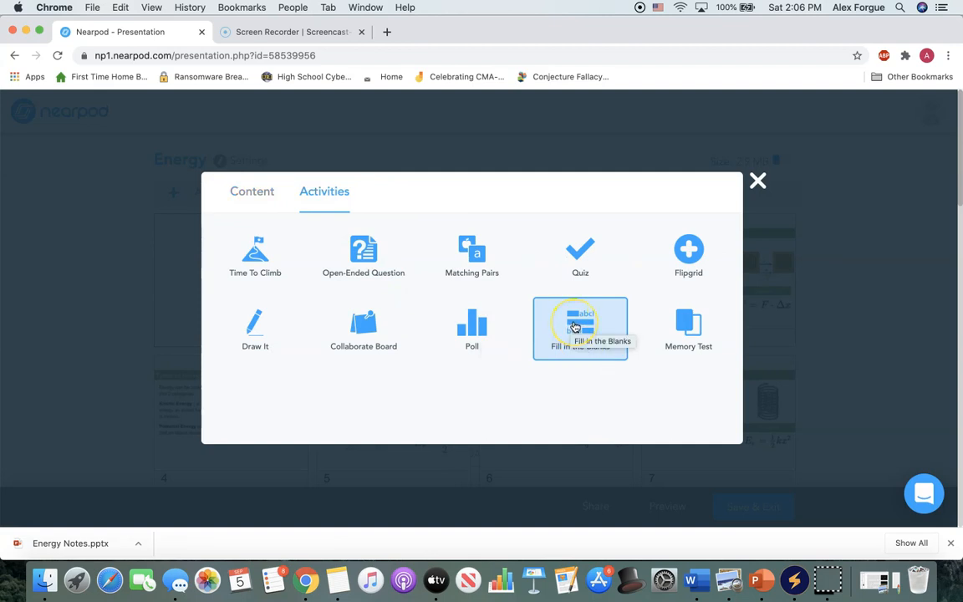
pyautogui.click(673, 337)
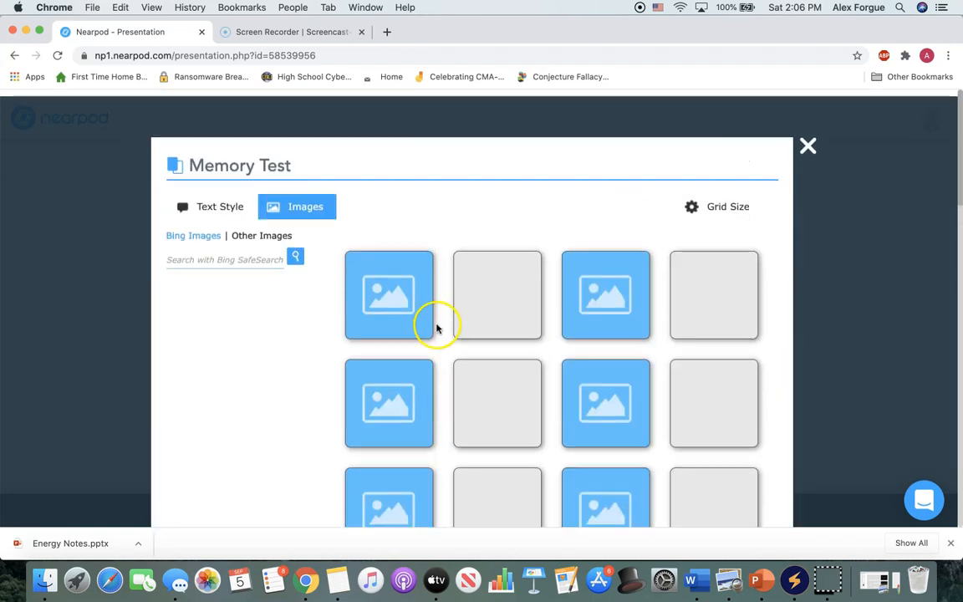
pyautogui.scroll(-5, 406, 287)
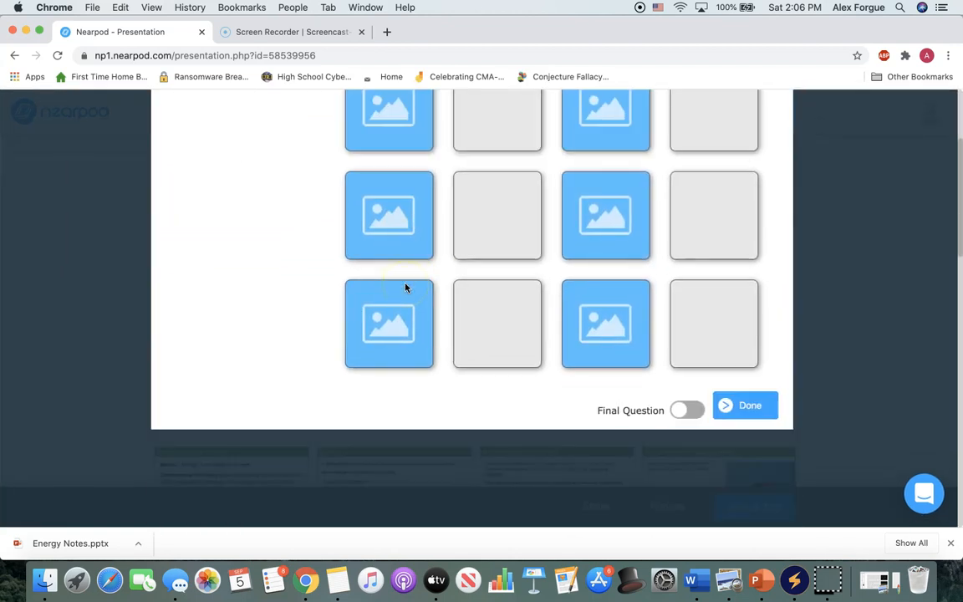
pyautogui.scroll(5, 473, 243)
pyautogui.scroll(-6, 681, 228)
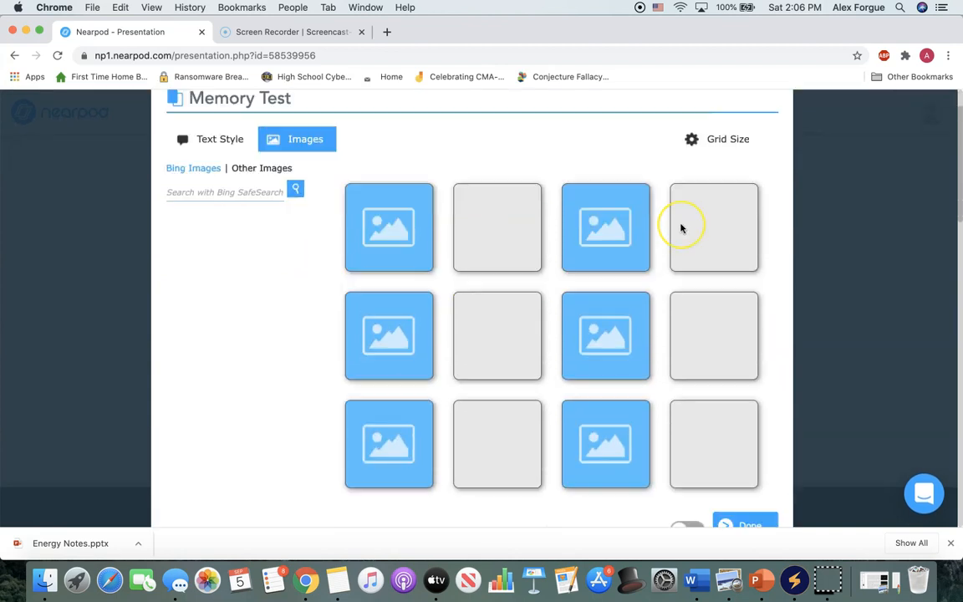
pyautogui.scroll(6, 681, 228)
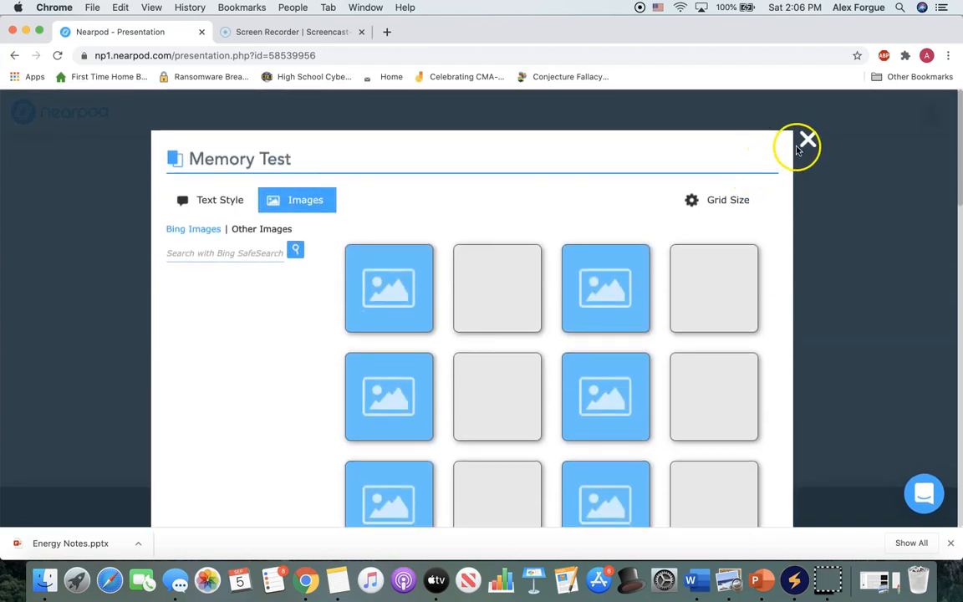
# Review the text style choices for the Memory Test cards, and close the activity without saving it.
pyautogui.scroll(-1, 628, 279)
pyautogui.scroll(-5, 628, 279)
pyautogui.scroll(6, 662, 430)
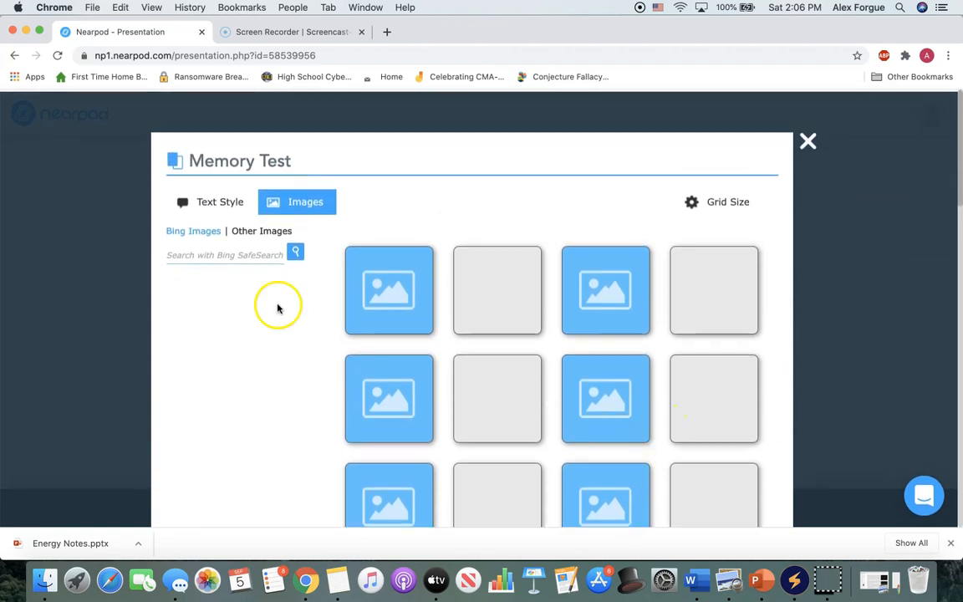
pyautogui.click(222, 204)
pyautogui.scroll(-4, 527, 280)
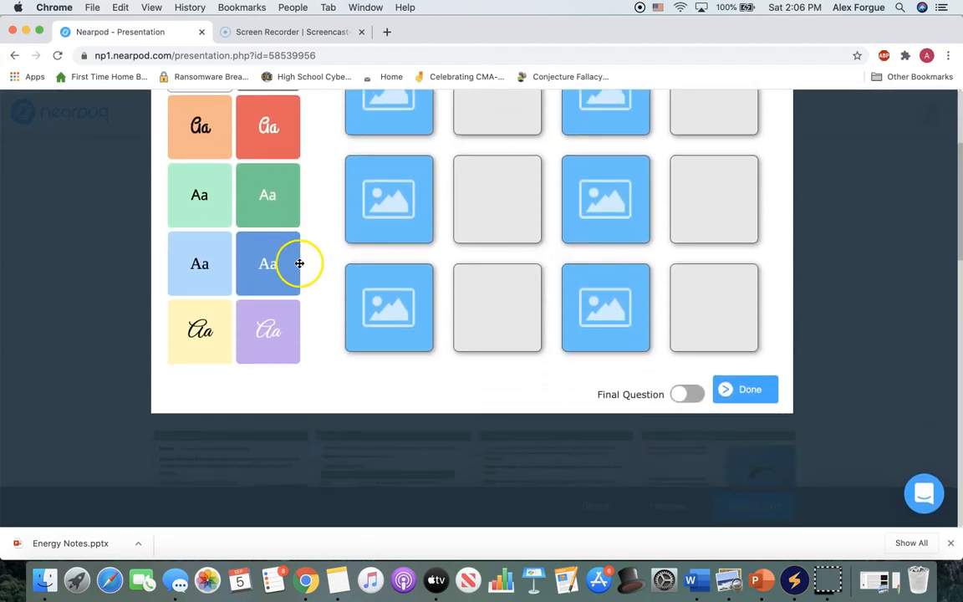
pyautogui.scroll(3, 298, 264)
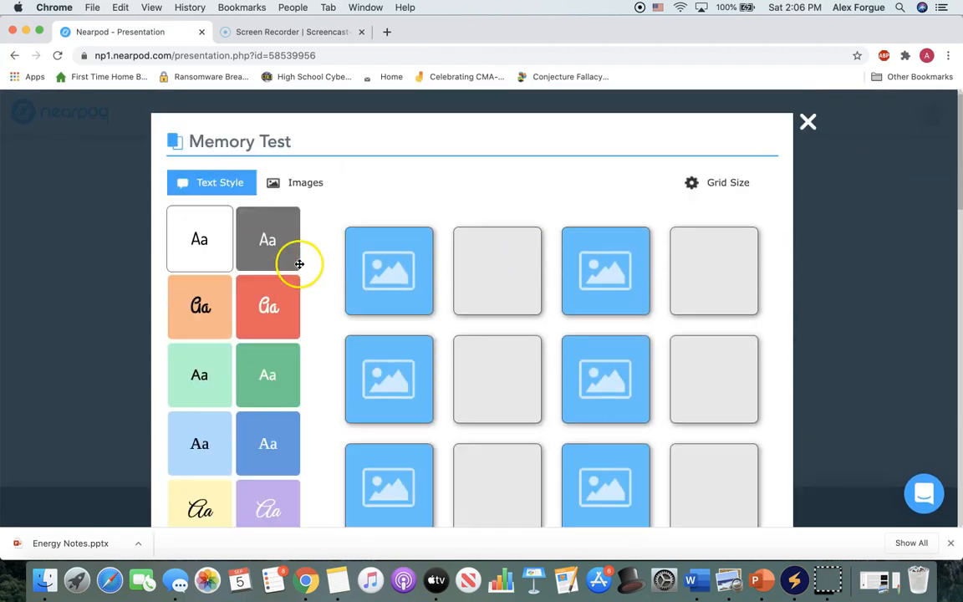
pyautogui.click(806, 124)
pyautogui.click(759, 182)
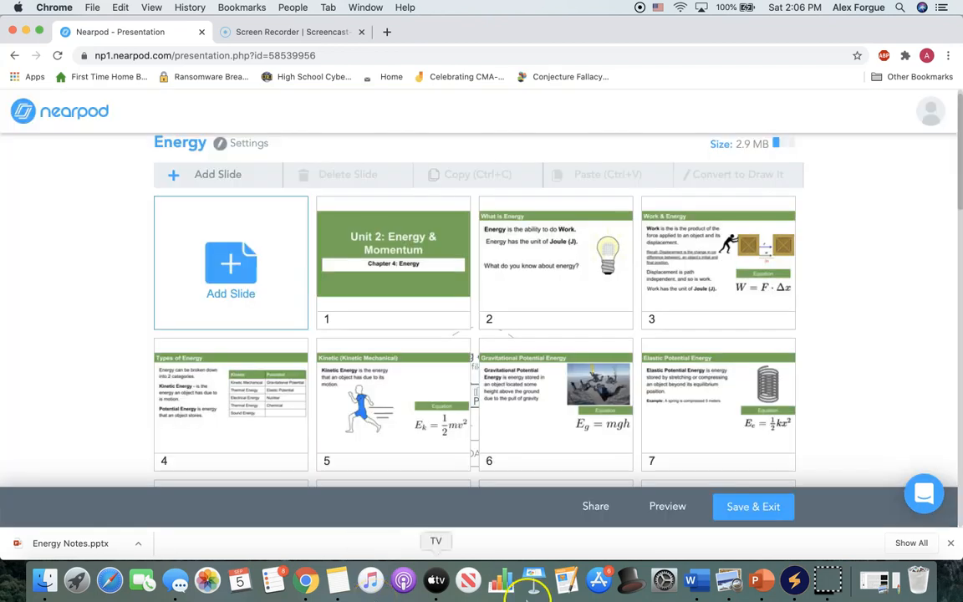
# Open the student preview of the lesson, advance to the 3D lungs model on slide 17 and rotate it.
pyautogui.click(666, 516)
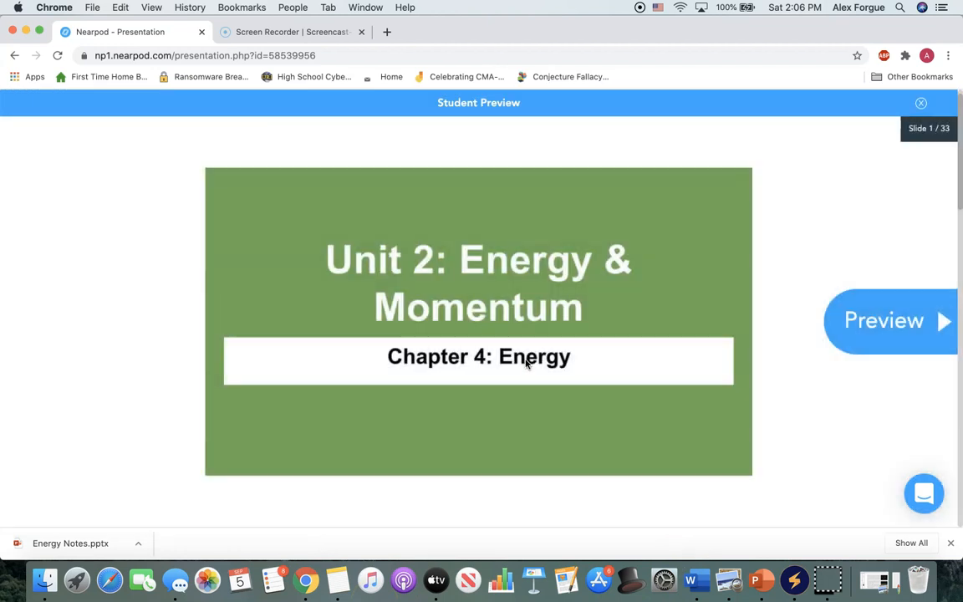
pyautogui.click(866, 332)
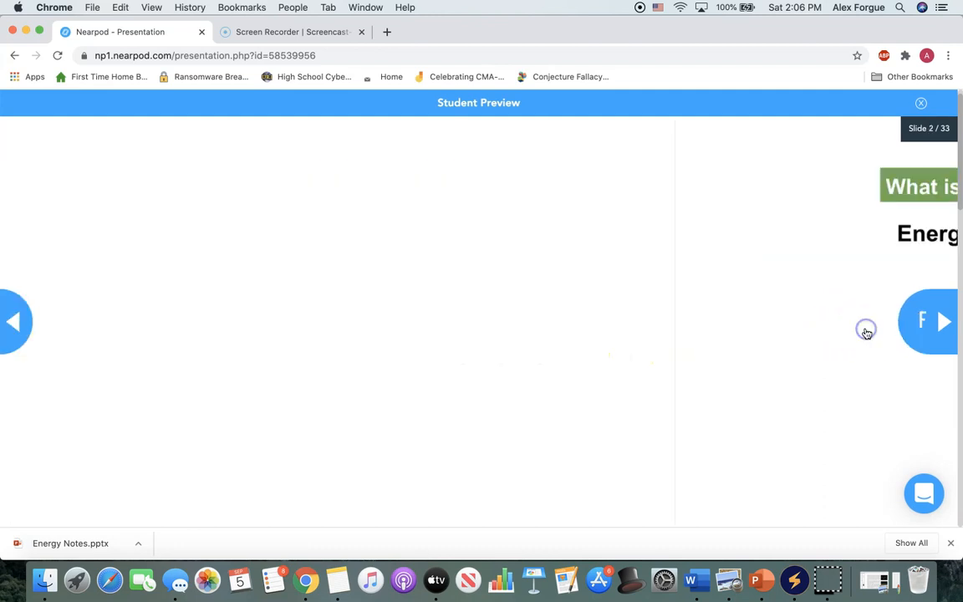
pyautogui.click(946, 335)
pyautogui.click(946, 334)
pyautogui.click(946, 334)
pyautogui.click(947, 334)
pyautogui.click(946, 335)
pyautogui.click(946, 335)
pyautogui.click(946, 334)
pyautogui.click(947, 334)
pyautogui.click(946, 335)
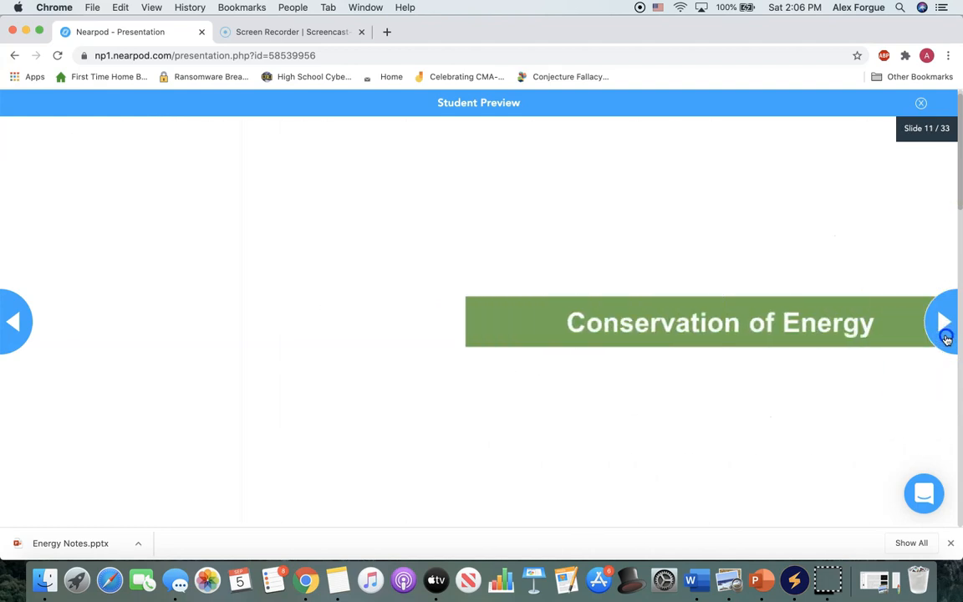
pyautogui.click(946, 334)
pyautogui.click(947, 335)
pyautogui.click(947, 335)
pyautogui.click(946, 335)
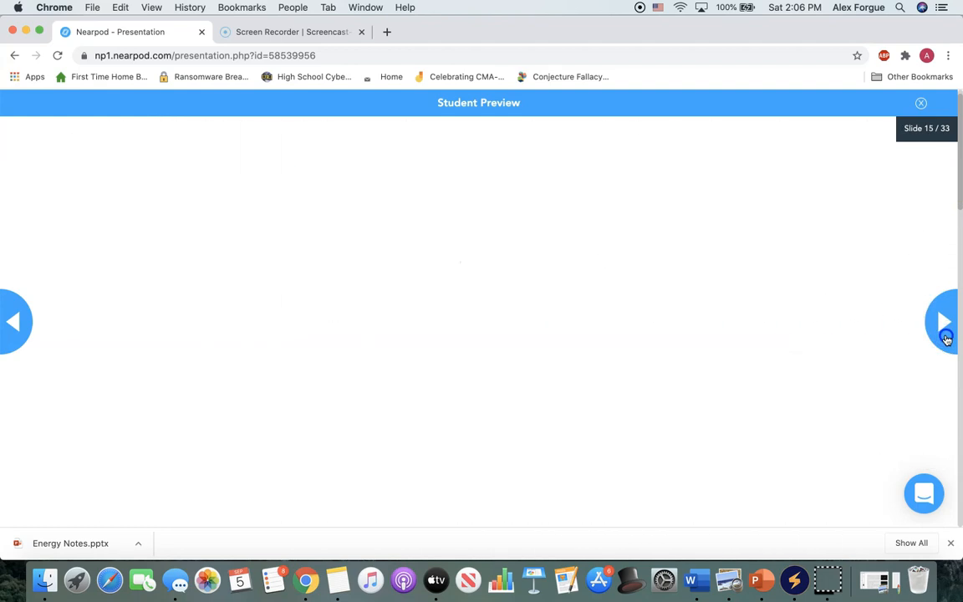
pyautogui.click(946, 334)
pyautogui.click(946, 334)
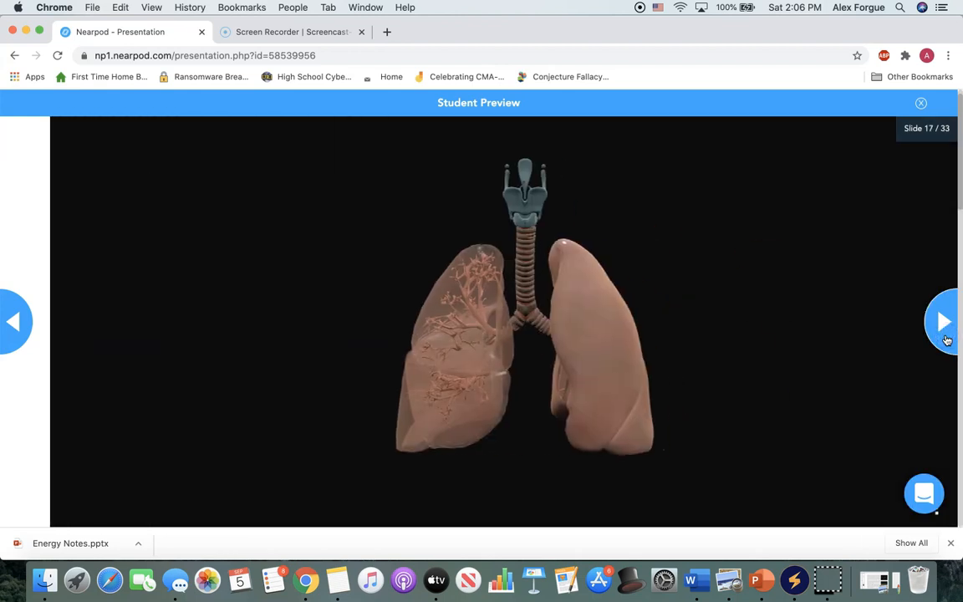
pyautogui.moveTo(393, 344); pyautogui.dragTo(504, 378)
# Advance the preview to the PhET Energy Skate Park simulation on slide 22 and place the skater on the track.
pyautogui.click(934, 322)
pyautogui.click(934, 322)
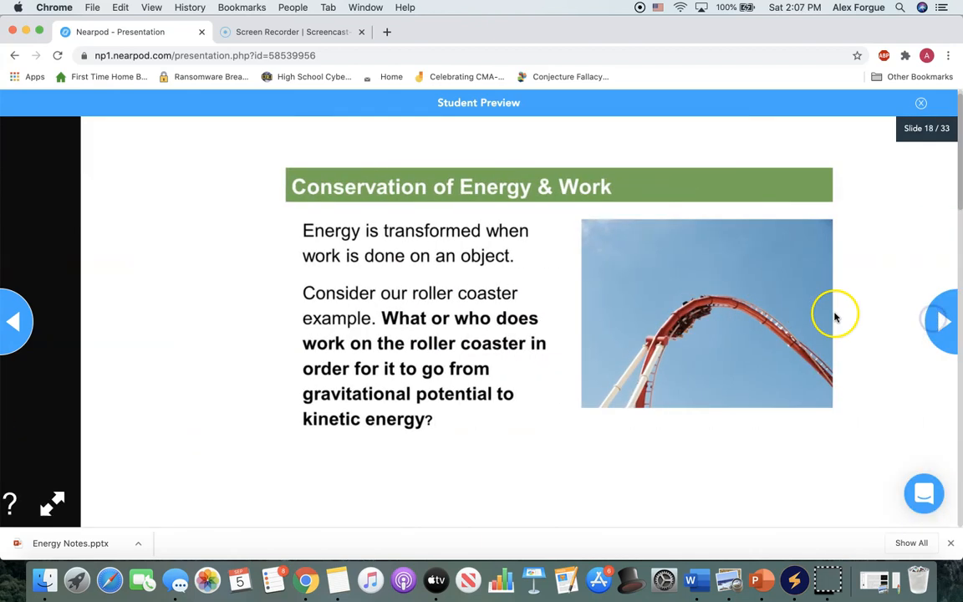
pyautogui.click(941, 319)
pyautogui.click(943, 319)
pyautogui.click(944, 320)
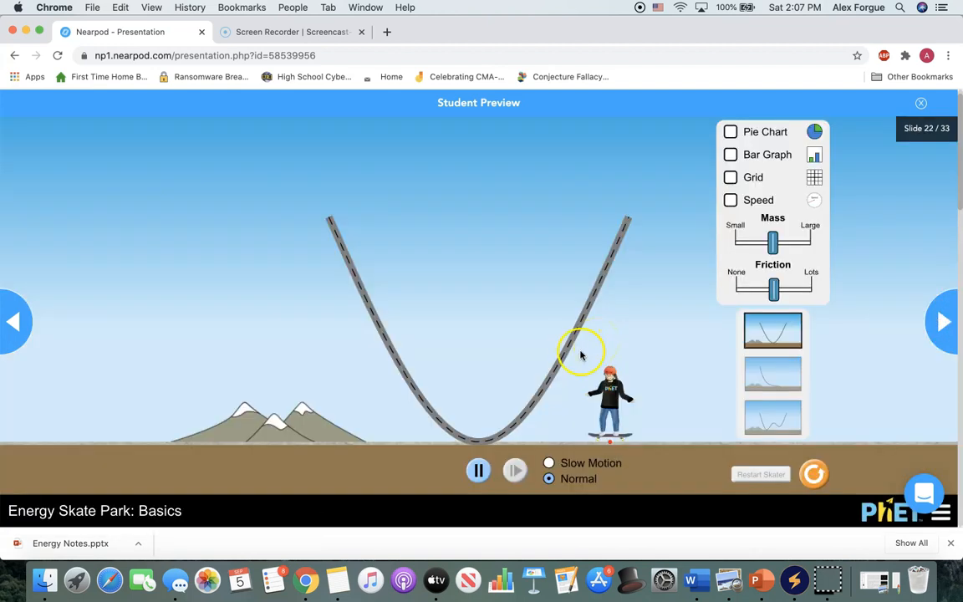
pyautogui.moveTo(606, 389); pyautogui.dragTo(368, 251)
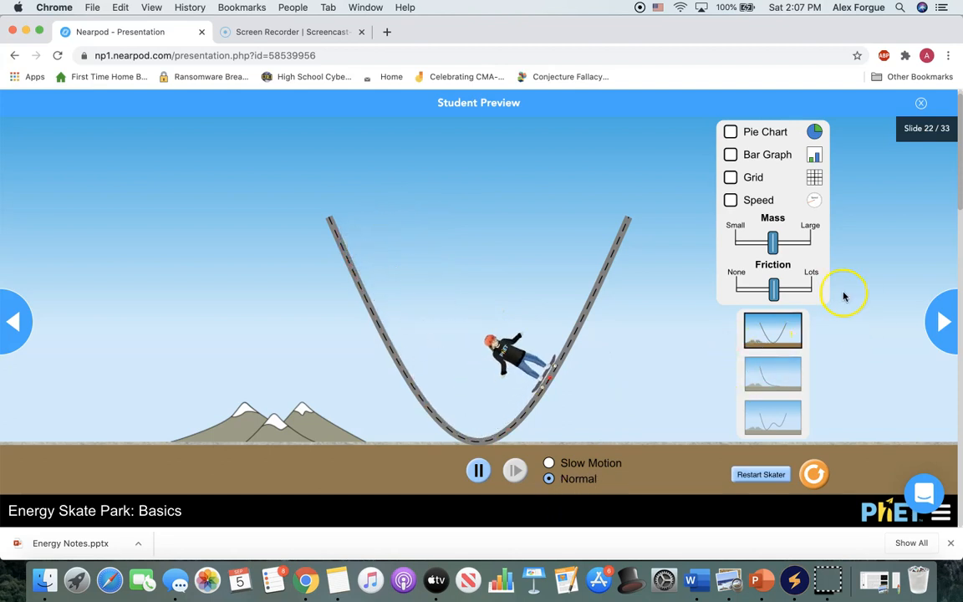
# Advance the preview to the Fill in the Blanks slide, slide 27, and try it out.
pyautogui.click(948, 326)
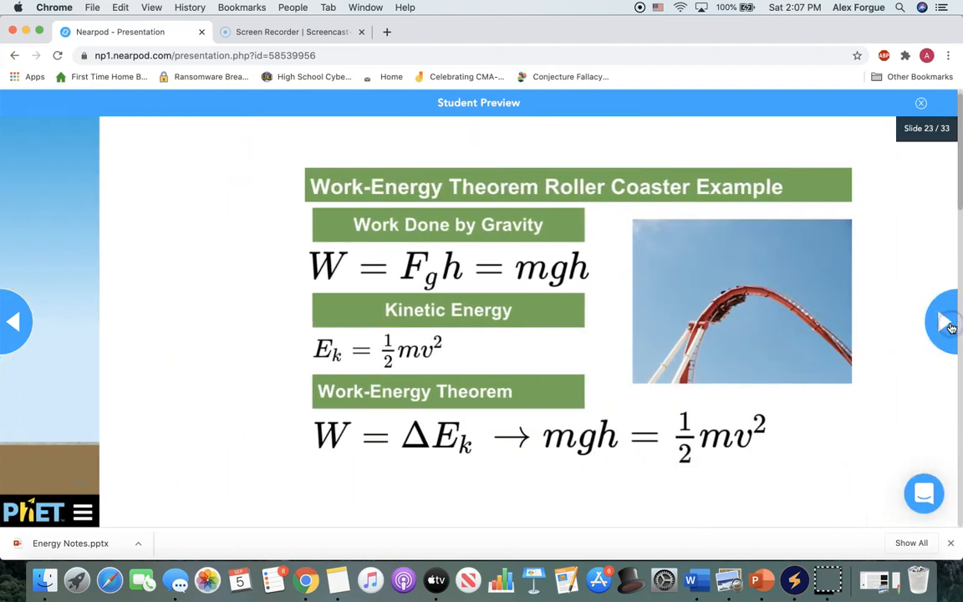
pyautogui.click(945, 325)
pyautogui.click(943, 326)
pyautogui.click(943, 326)
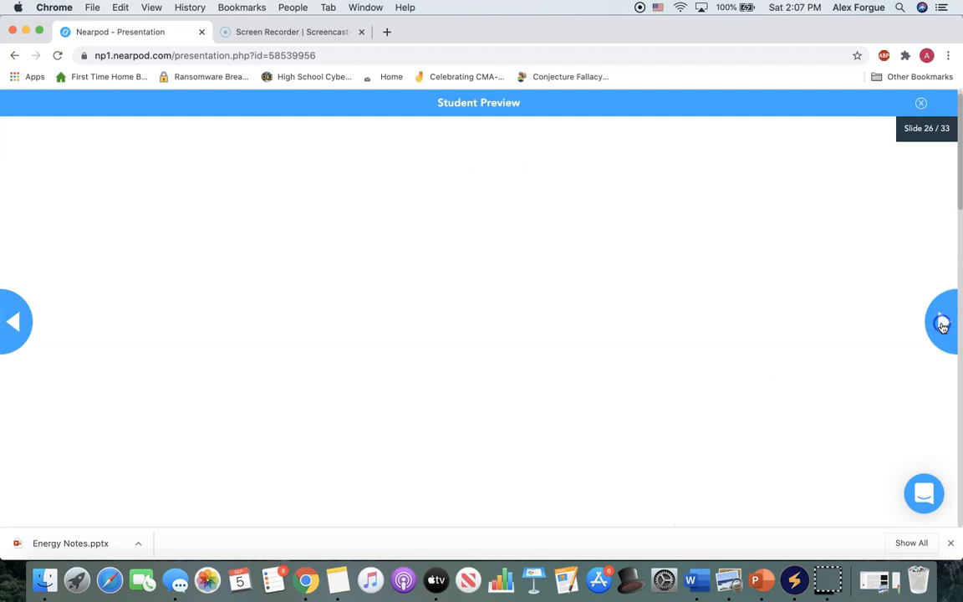
pyautogui.click(944, 326)
pyautogui.moveTo(943, 327); pyautogui.dragTo(860, 325)
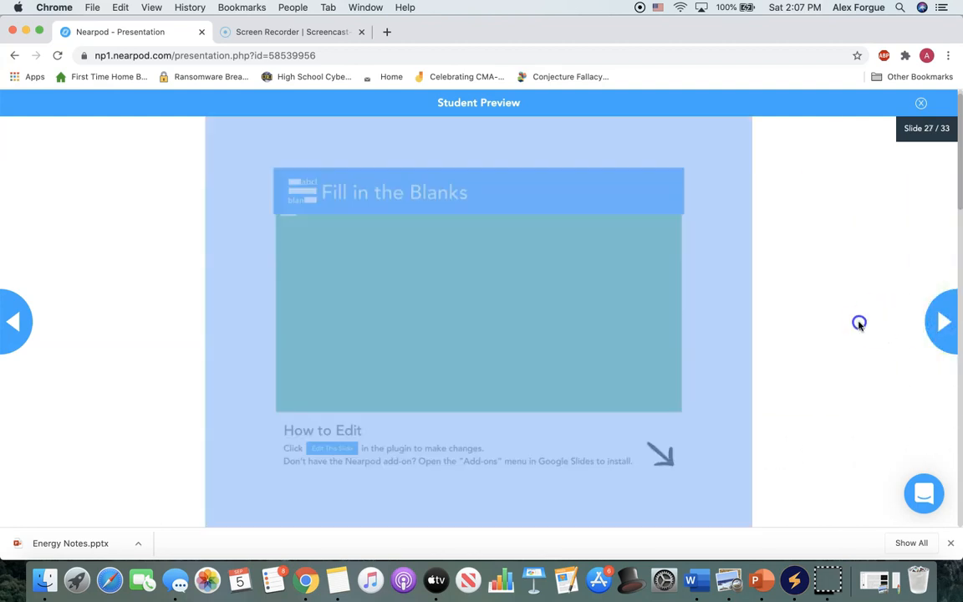
pyautogui.moveTo(681, 325); pyautogui.dragTo(569, 320)
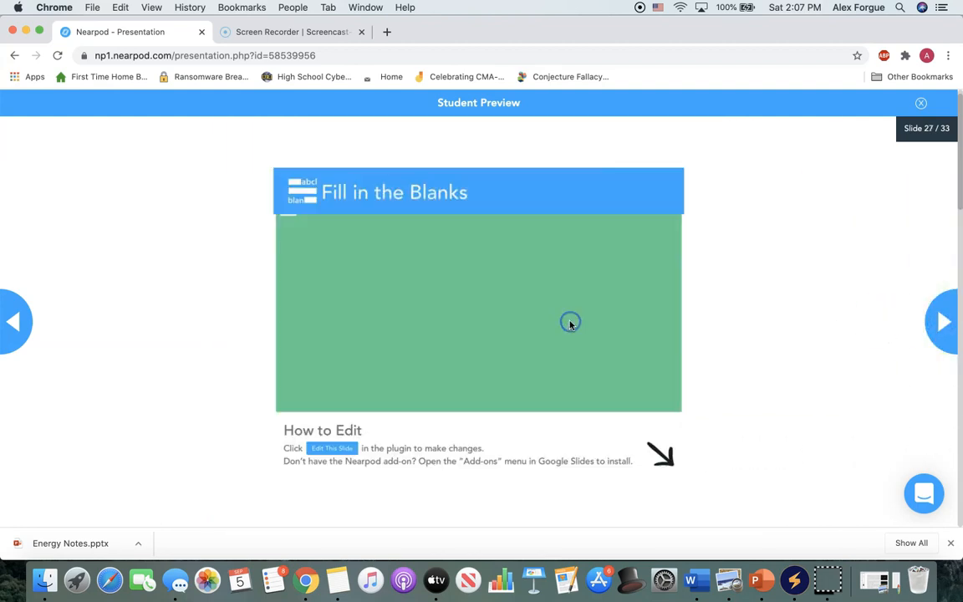
# Advance to the rollercoaster video on slide 28, play it briefly from 1:00 and pause it.
pyautogui.click(932, 318)
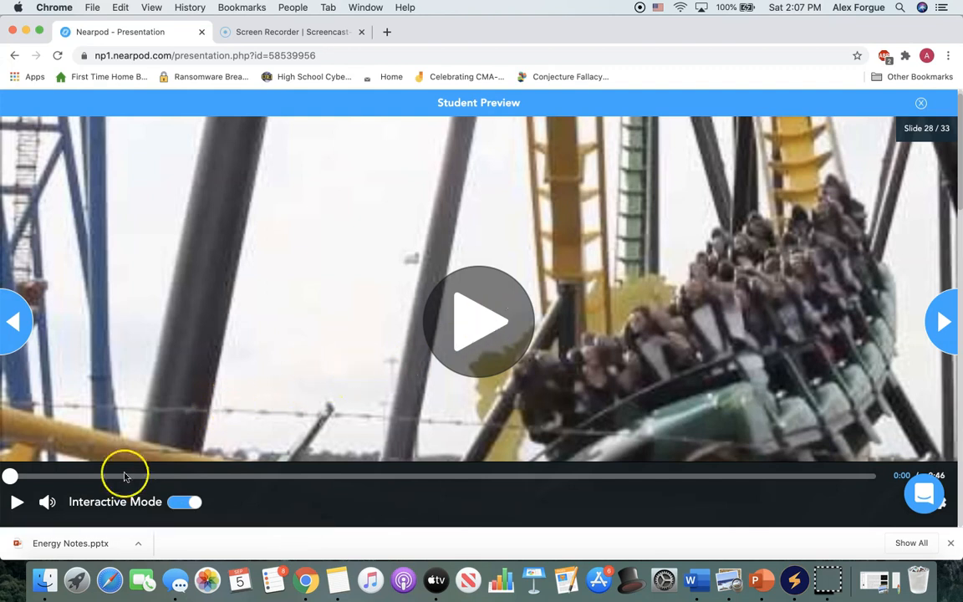
pyautogui.click(115, 477)
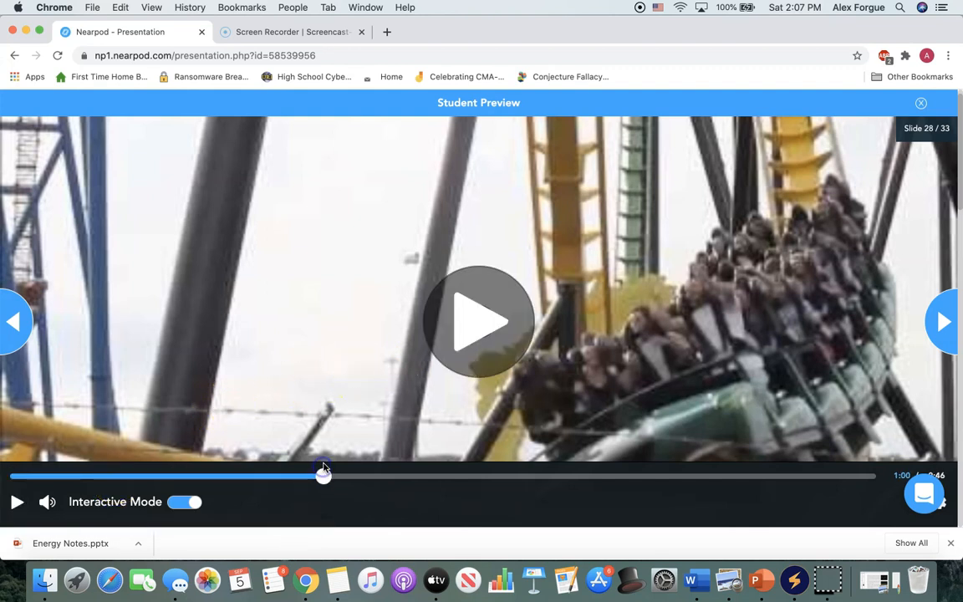
pyautogui.click(465, 346)
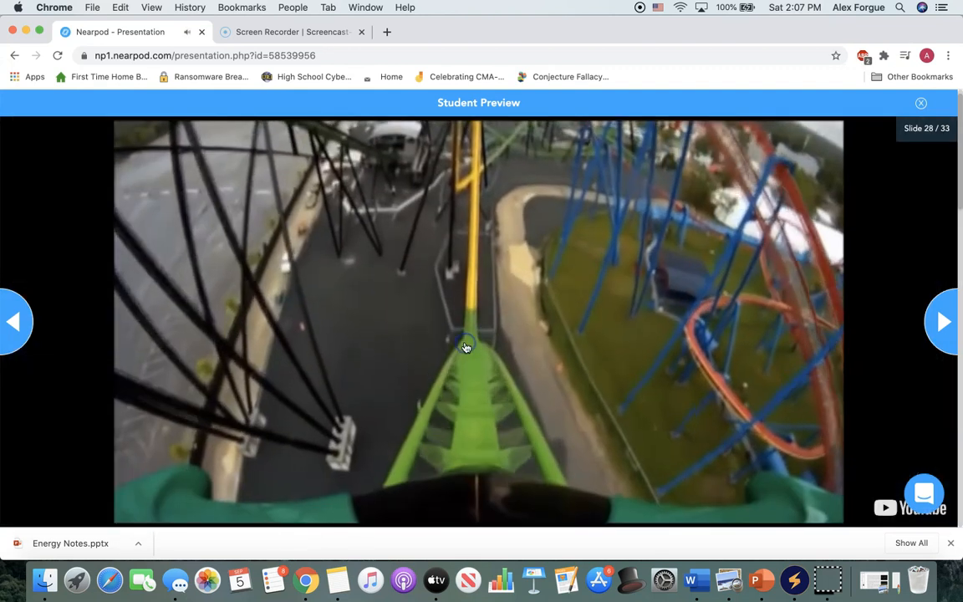
pyautogui.click(18, 502)
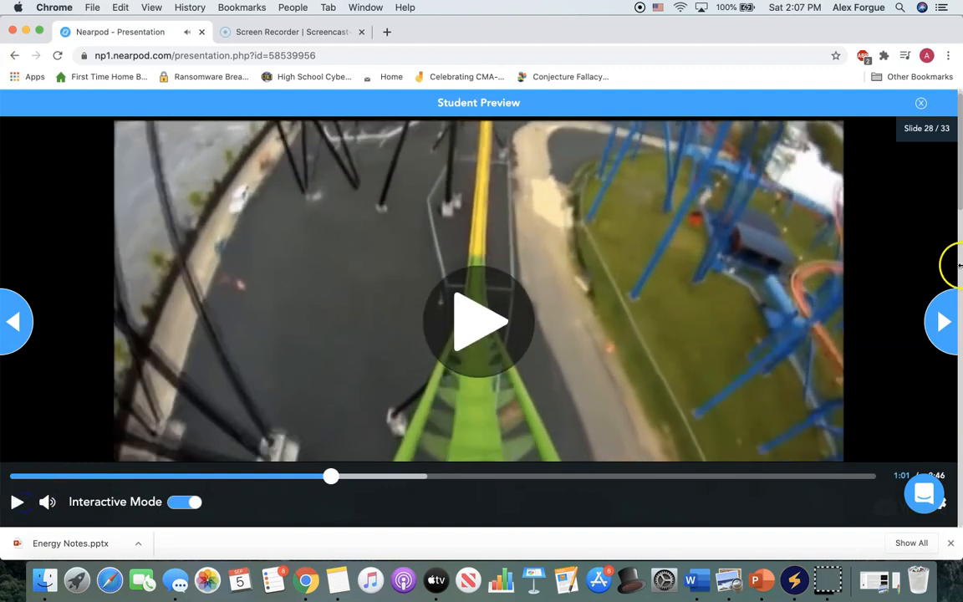
# Advance to the 360-degree city view on slide 29, look around the skyline and zoom in on the buildings.
pyautogui.click(943, 315)
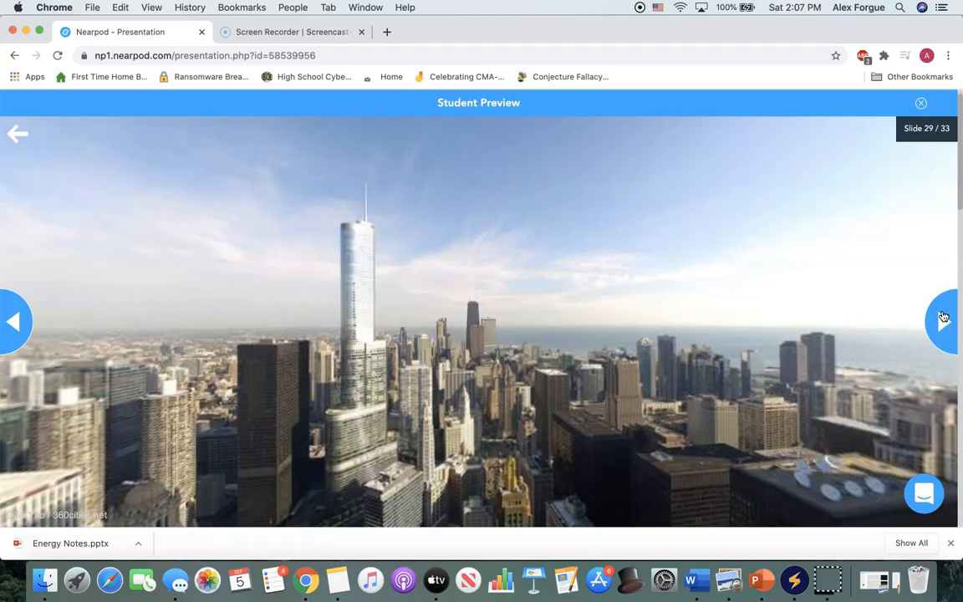
pyautogui.moveTo(603, 339); pyautogui.dragTo(793, 318)
pyautogui.moveTo(490, 304); pyautogui.dragTo(677, 298)
pyautogui.moveTo(439, 376); pyautogui.dragTo(779, 375)
pyautogui.scroll(10, 780, 375)
pyautogui.moveTo(617, 321); pyautogui.dragTo(959, 311)
pyautogui.moveTo(534, 247); pyautogui.dragTo(960, 284)
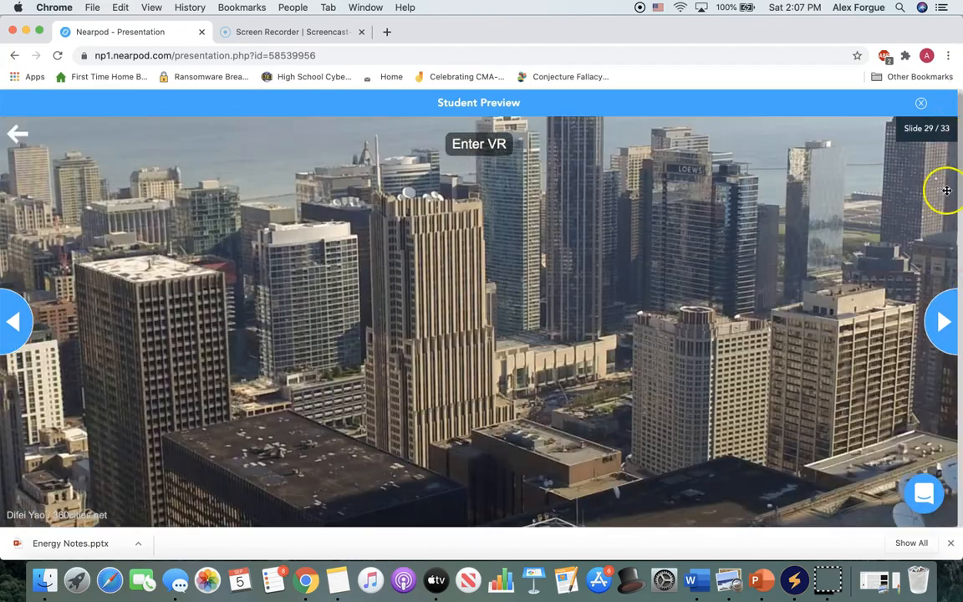
pyautogui.moveTo(946, 190); pyautogui.dragTo(960, 304)
# Open the open-ended question about energy on slide 30 and enter the answer "Hello".
pyautogui.click(945, 319)
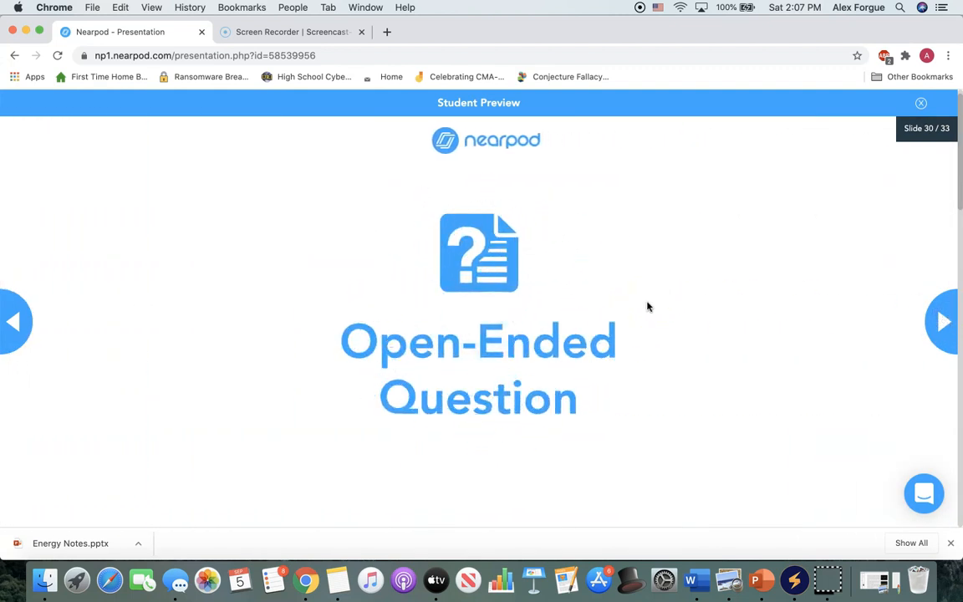
pyautogui.click(504, 340)
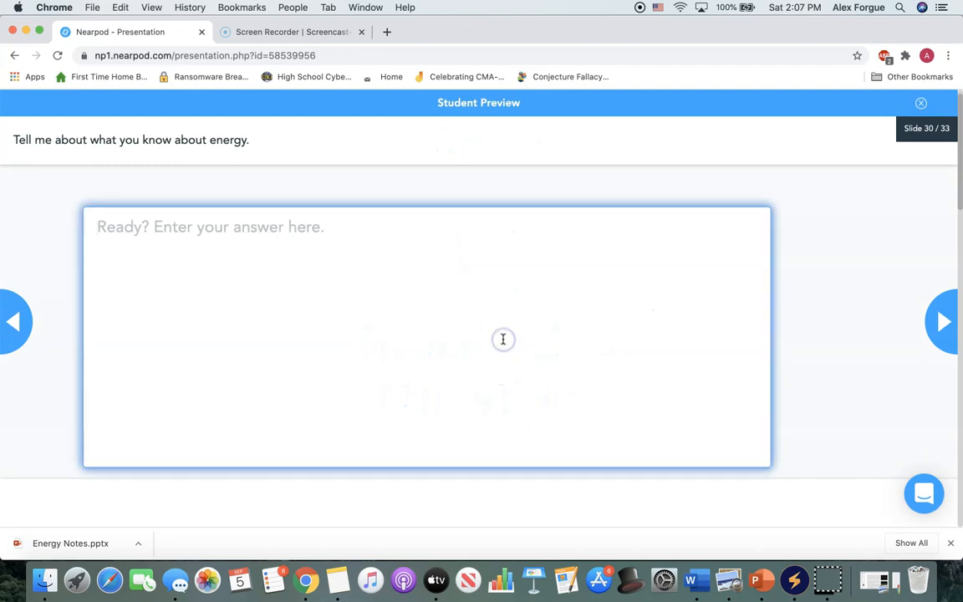
pyautogui.write('Hello')
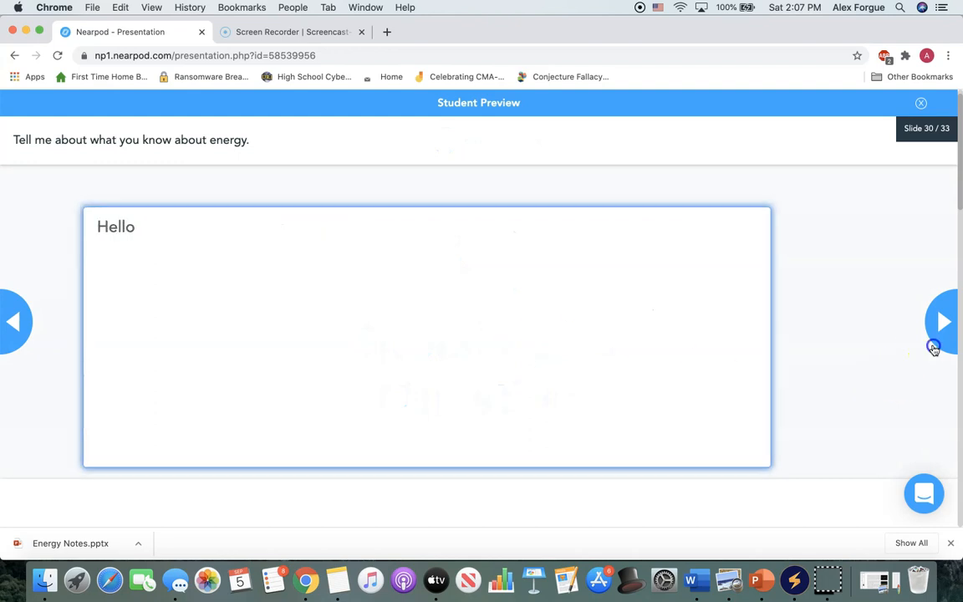
# Take the quiz on slide 31, answering Kinetic & Potential for the rollercoaster question and Answer 2 for the second question.
pyautogui.click(941, 323)
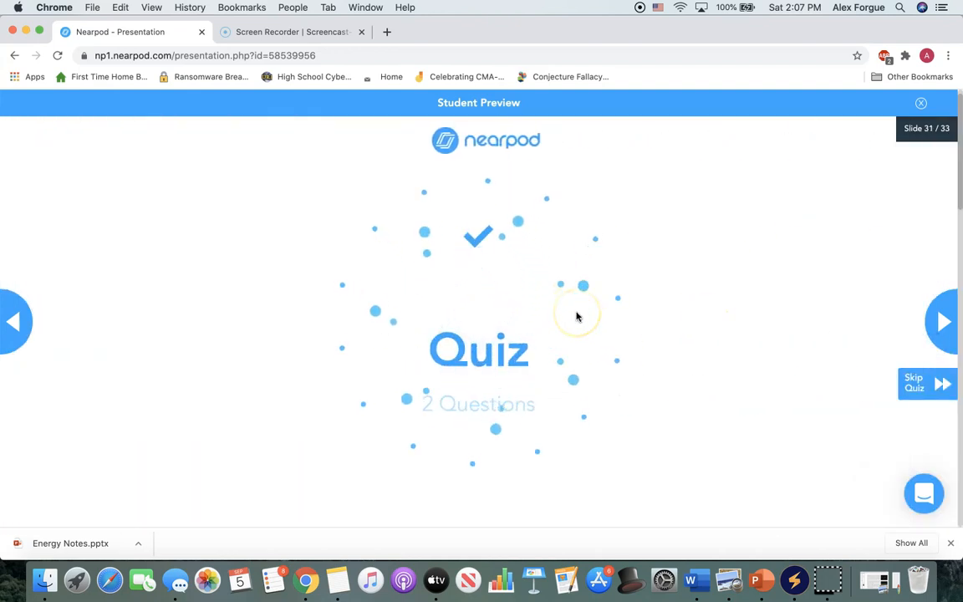
pyautogui.click(409, 258)
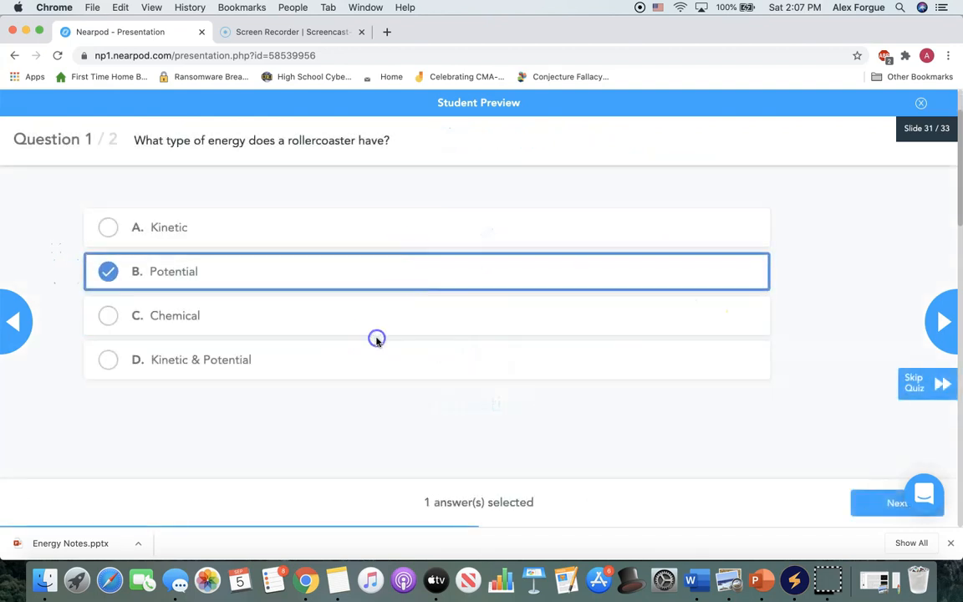
pyautogui.click(346, 370)
pyautogui.click(947, 314)
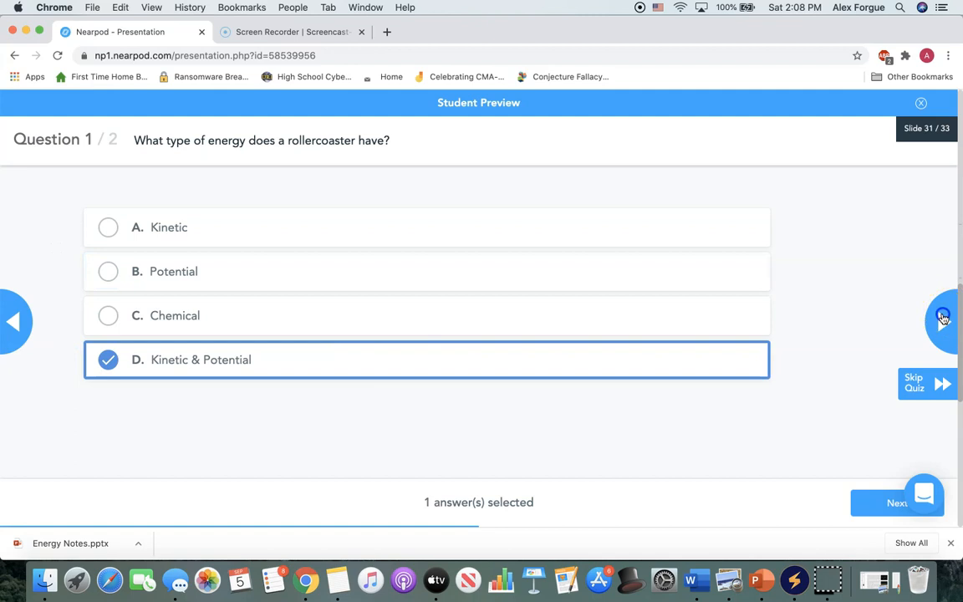
pyautogui.click(448, 274)
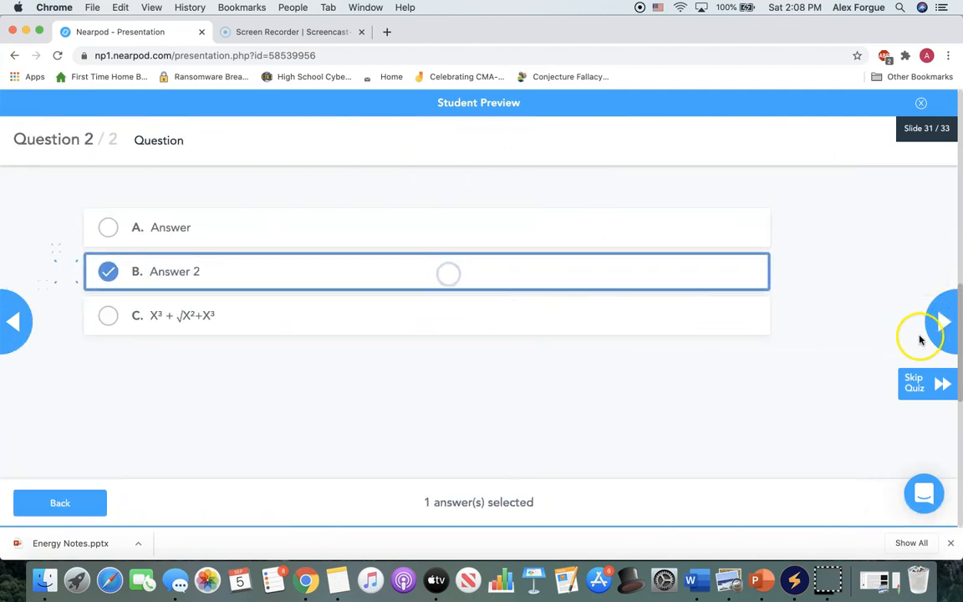
# On the Draw It slide, sketch two circled minus signs as electrons with arrows pointing away from each other.
pyautogui.click(940, 328)
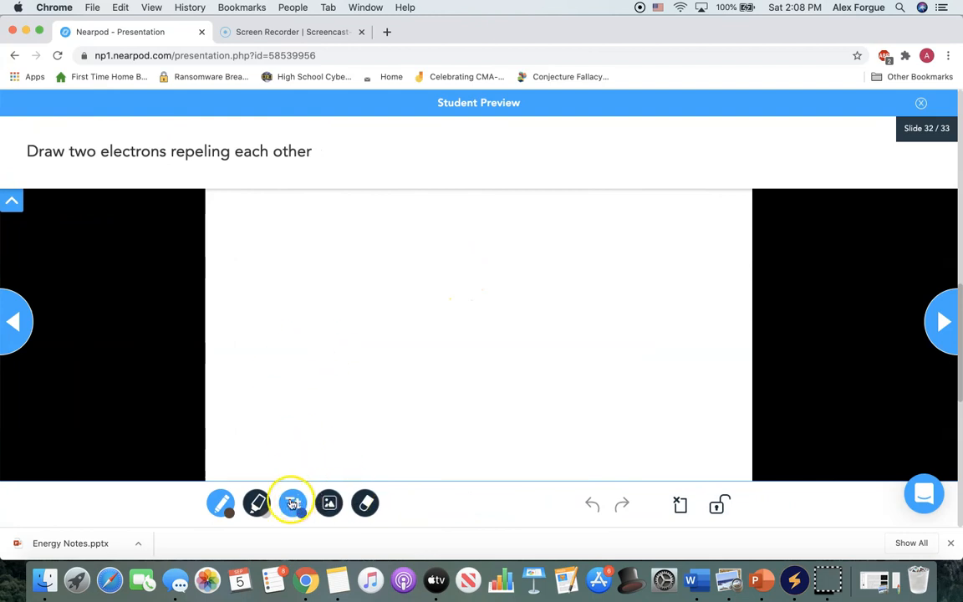
pyautogui.moveTo(311, 301)
pyautogui.mouseDown()
pyautogui.moveTo(329, 327)
pyautogui.moveTo(311, 305)
pyautogui.moveTo(325, 310)
pyautogui.mouseUp()
pyautogui.moveTo(392, 297); pyautogui.dragTo(405, 331)
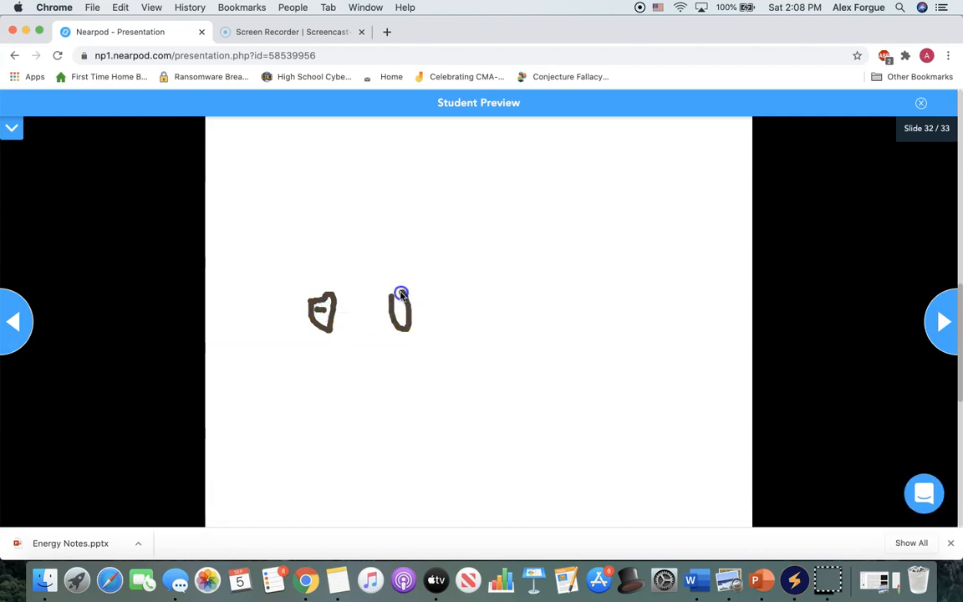
pyautogui.click(396, 307)
pyautogui.click(398, 307)
pyautogui.moveTo(396, 306); pyautogui.dragTo(401, 307)
pyautogui.moveTo(306, 285)
pyautogui.mouseDown()
pyautogui.moveTo(240, 285)
pyautogui.moveTo(230, 275)
pyautogui.moveTo(275, 312)
pyautogui.mouseUp()
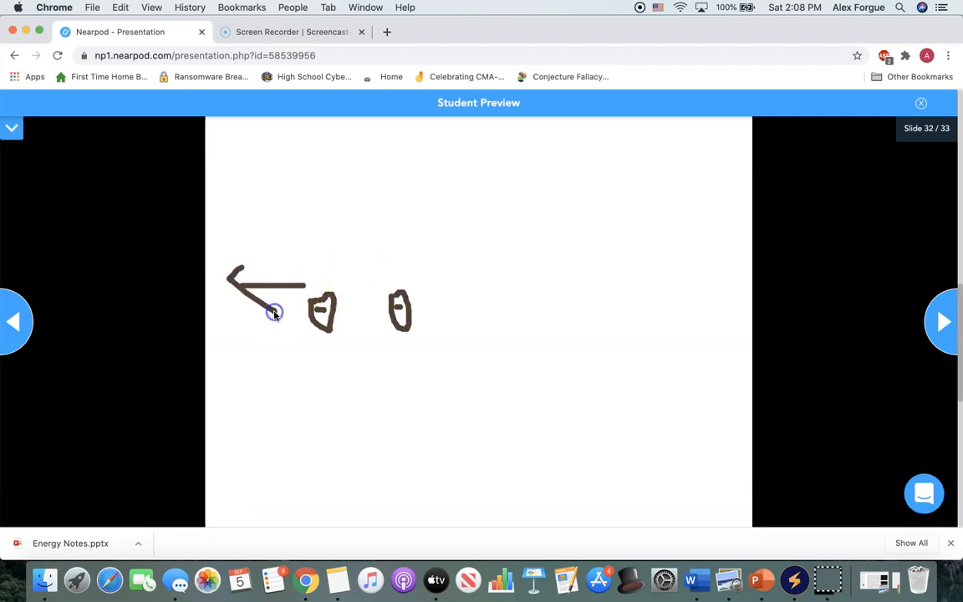
pyautogui.moveTo(390, 264)
pyautogui.mouseDown()
pyautogui.moveTo(438, 264)
pyautogui.moveTo(440, 305)
pyautogui.mouseUp()
# Advance to the "Tell me about yourself" Collaborate Board and post "I like physics!".
pyautogui.click(943, 320)
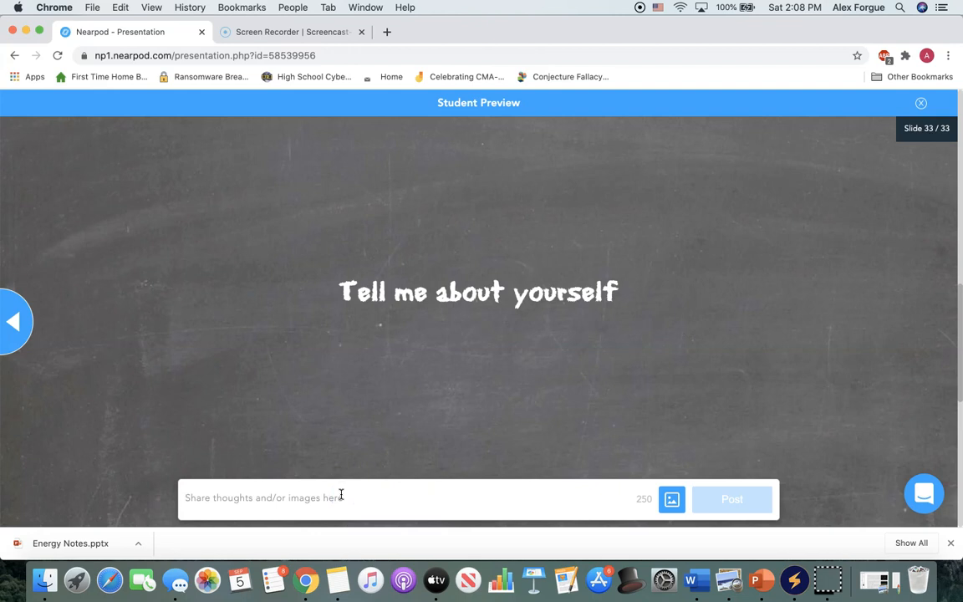
pyautogui.write('I like physics!')
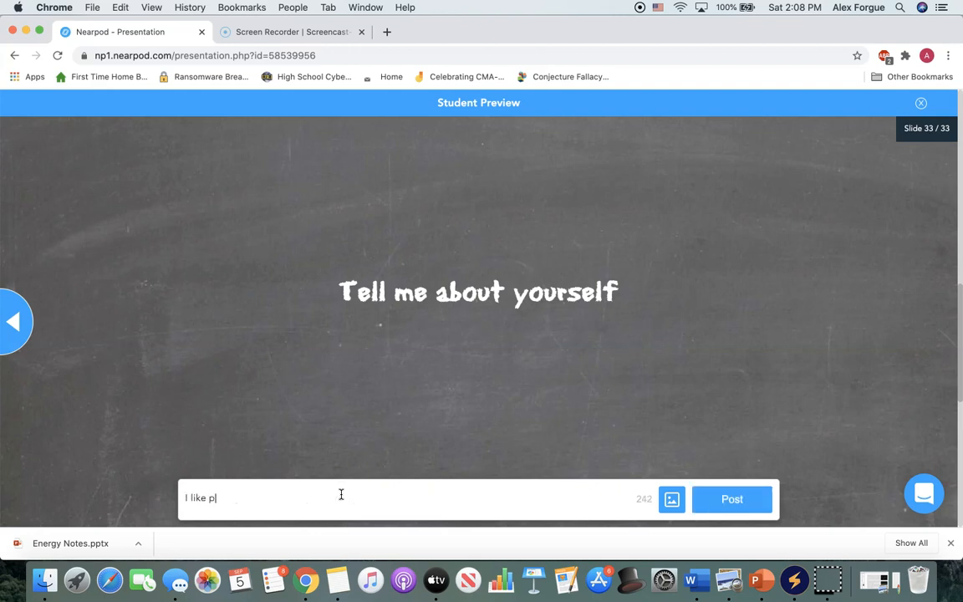
pyautogui.click(754, 507)
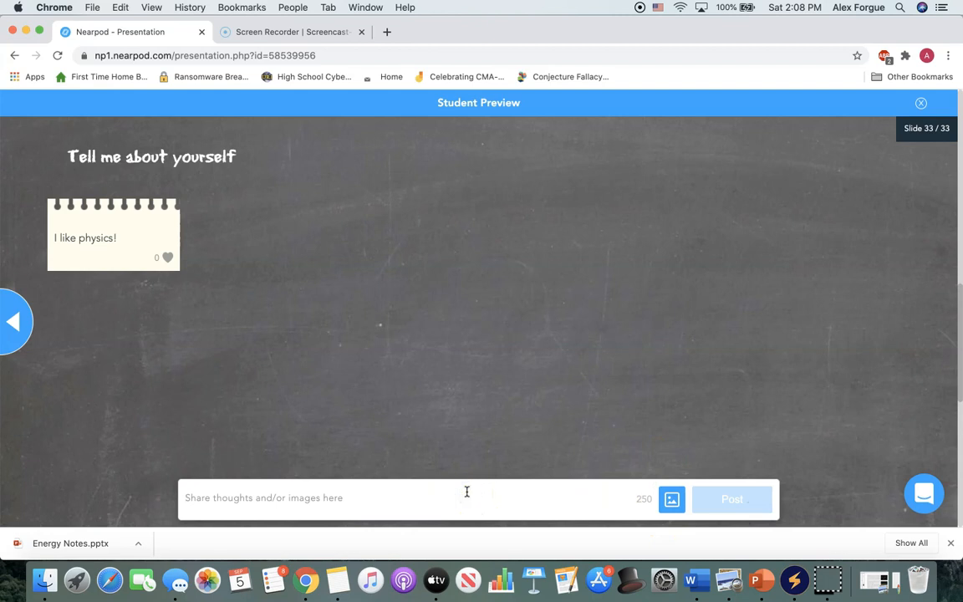
# Post "I have 4 cats and 1 dog" on the Collaborate Board and exit the student preview.
pyautogui.write('I have 4 cats and 1 dog')
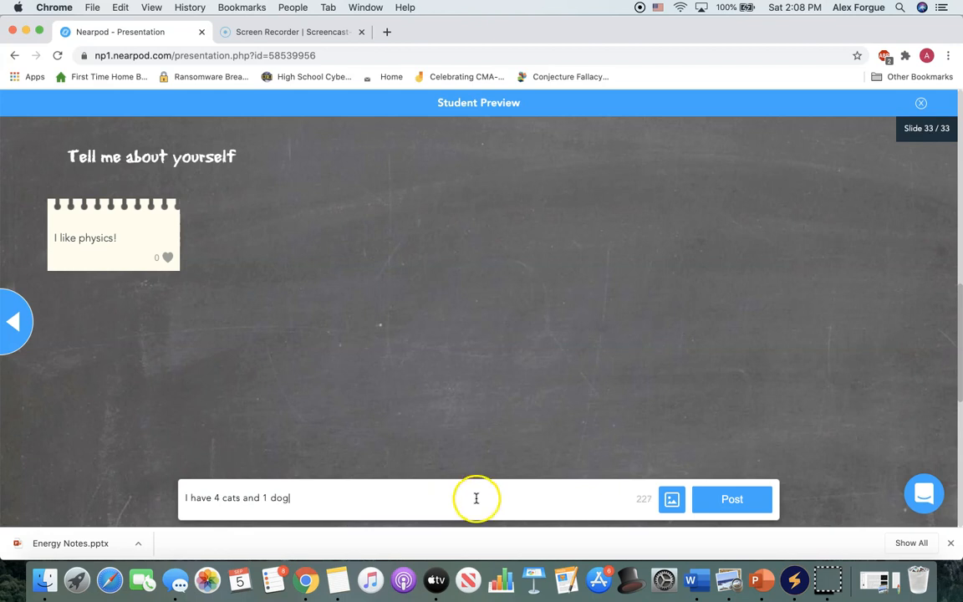
pyautogui.click(727, 500)
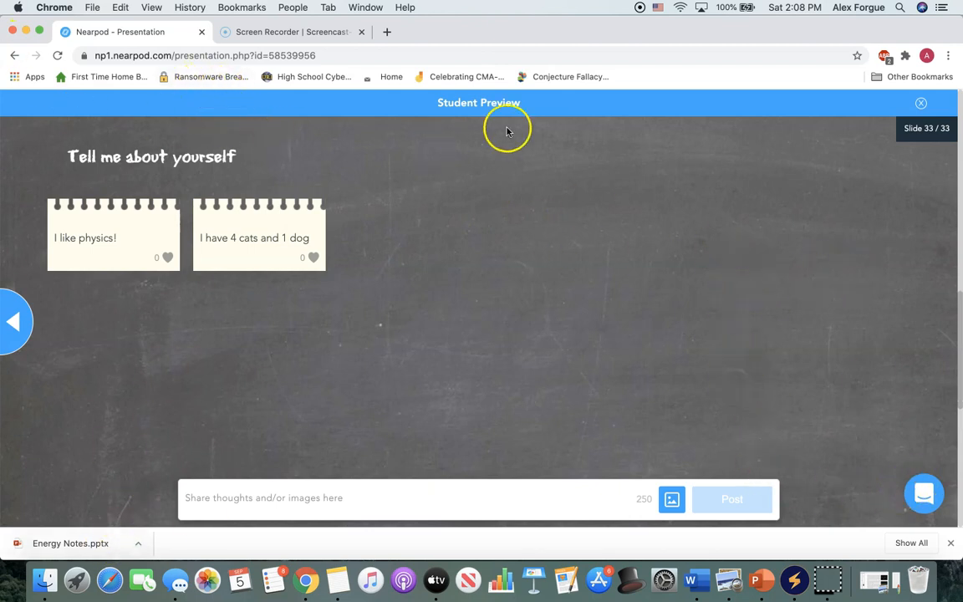
pyautogui.click(918, 102)
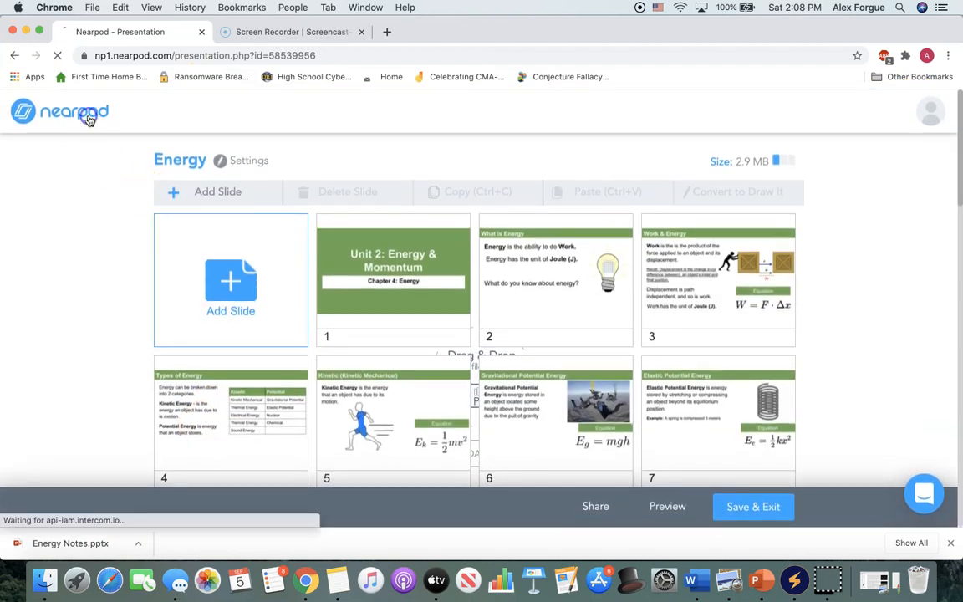
# Return to My Library and save the changes to the Energy lesson.
pyautogui.click(89, 118)
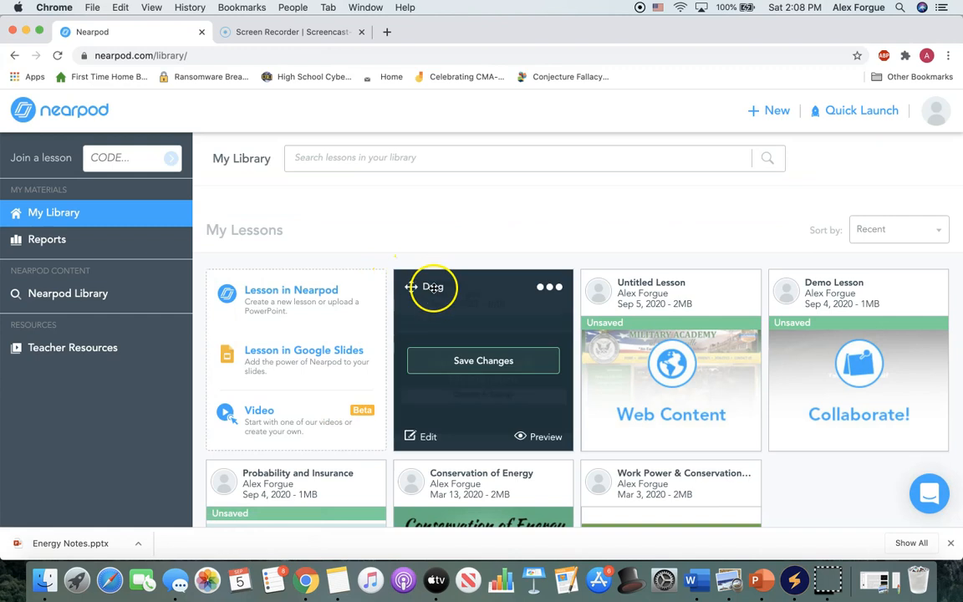
pyautogui.scroll(-1, 435, 287)
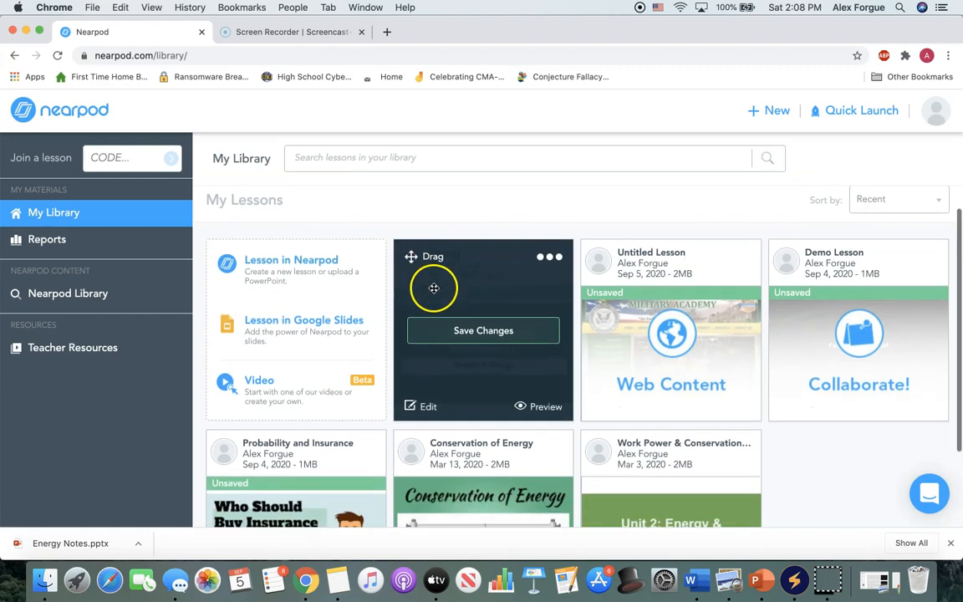
pyautogui.click(558, 256)
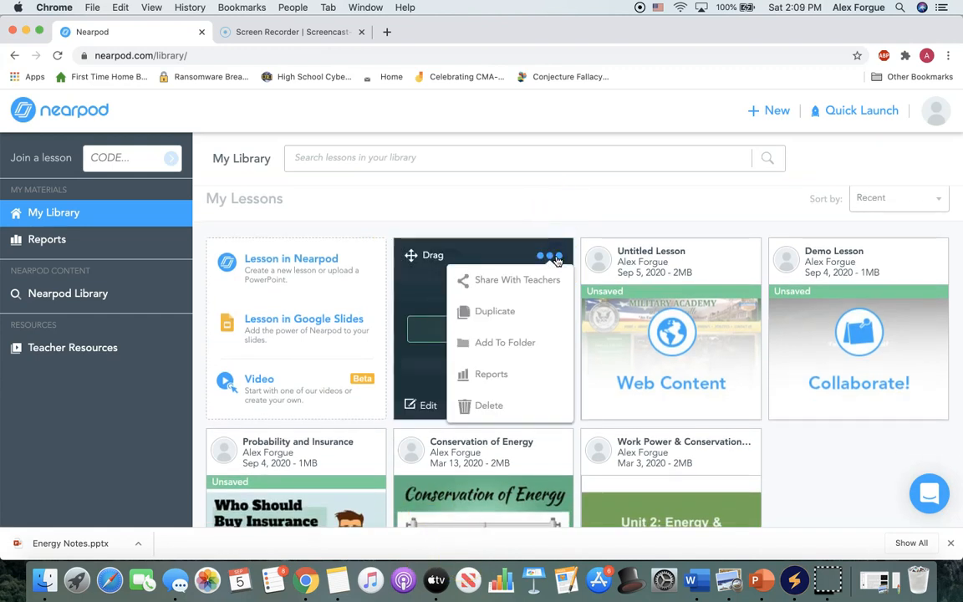
pyautogui.click(491, 324)
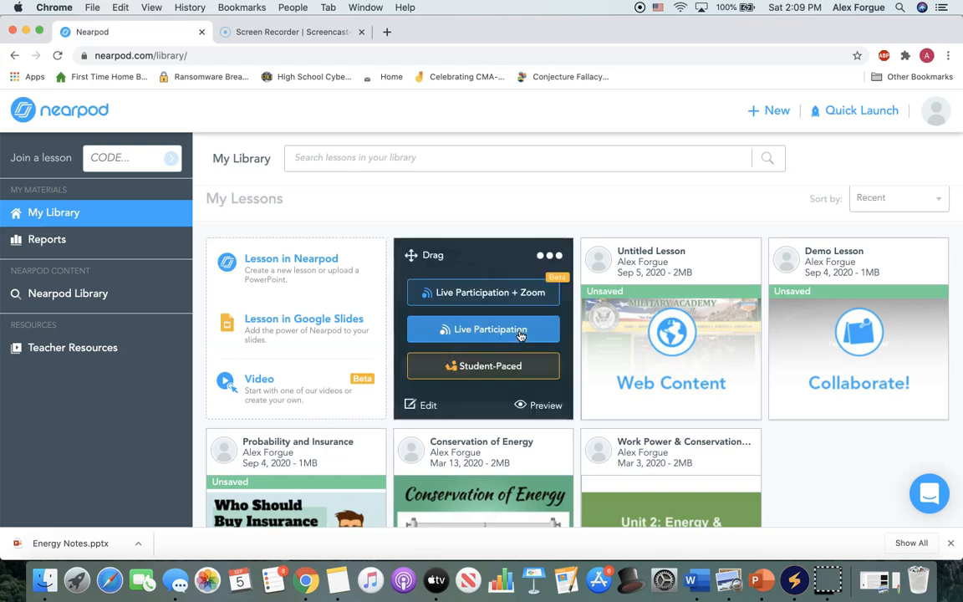
# Launch the Energy lesson in Student-Paced mode, continuing without enabling Collaborate Boards.
pyautogui.click(481, 294)
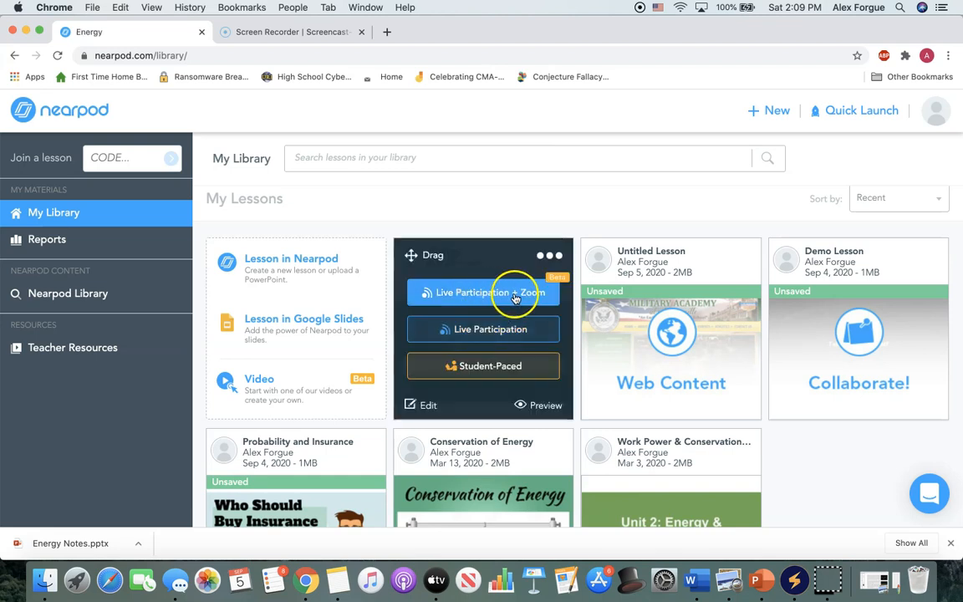
pyautogui.click(487, 370)
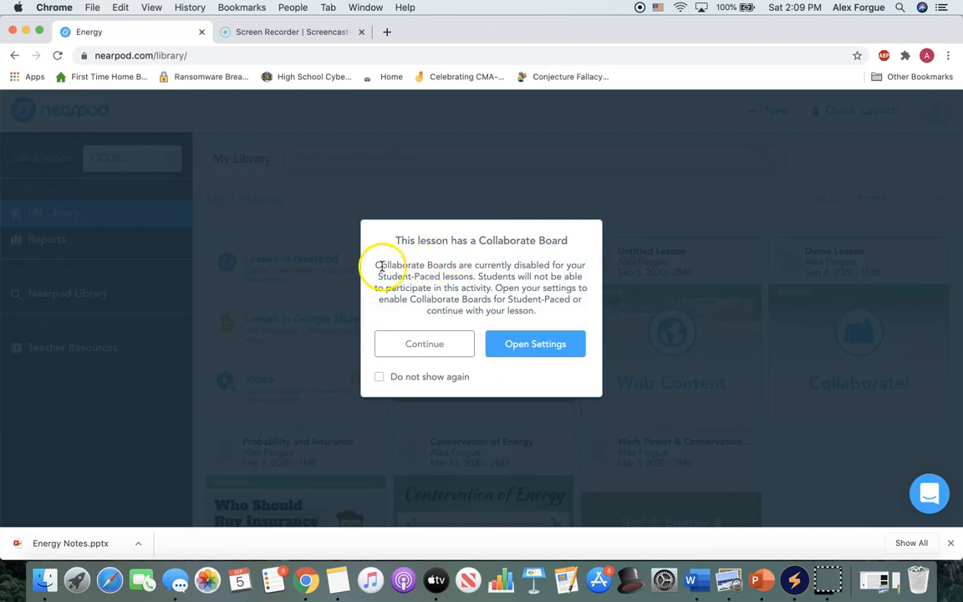
pyautogui.moveTo(375, 265); pyautogui.dragTo(453, 265)
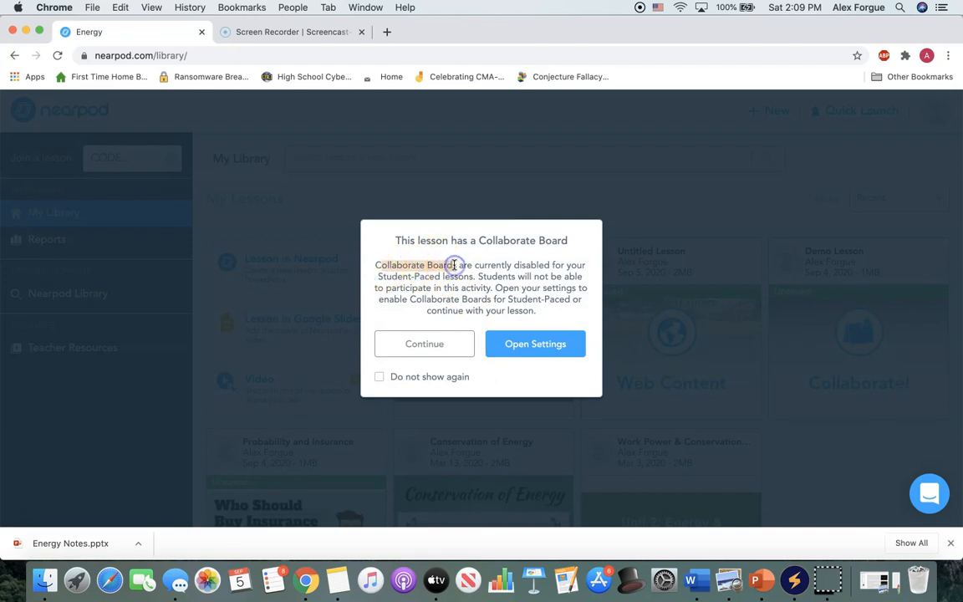
pyautogui.click(439, 345)
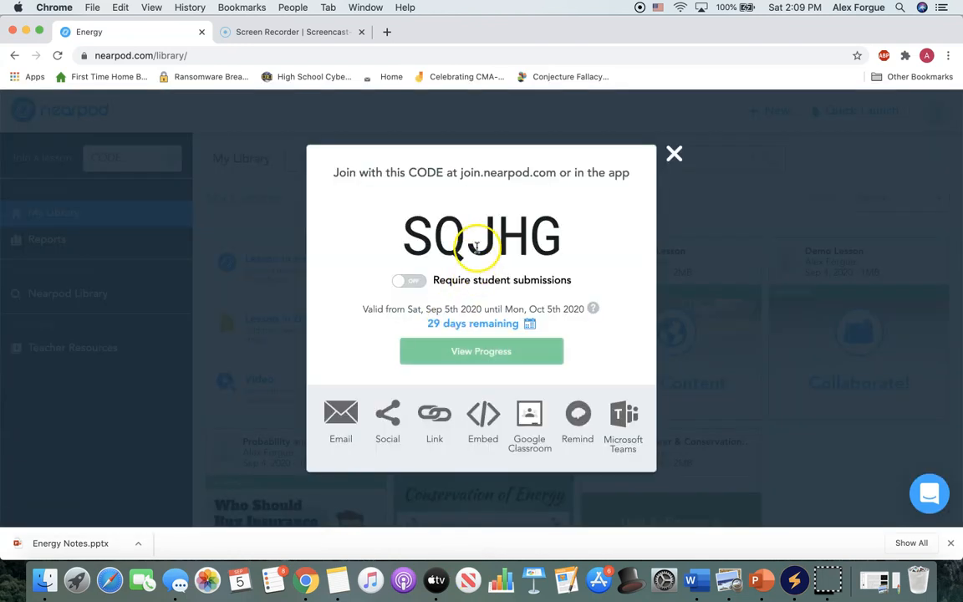
# Choose September 8, 2020 as the expiration date of the lesson's join code.
pyautogui.click(446, 322)
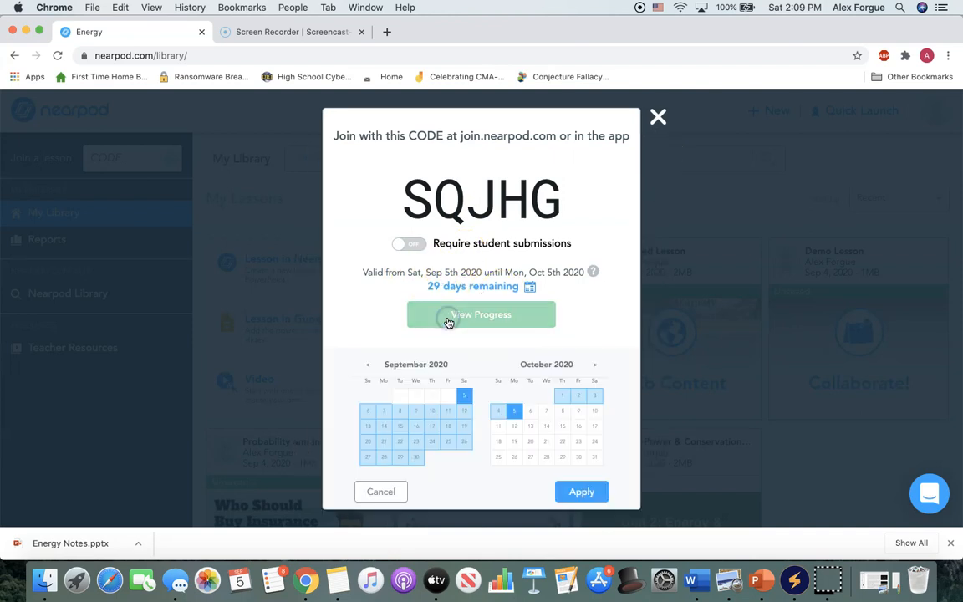
pyautogui.click(531, 438)
pyautogui.click(578, 441)
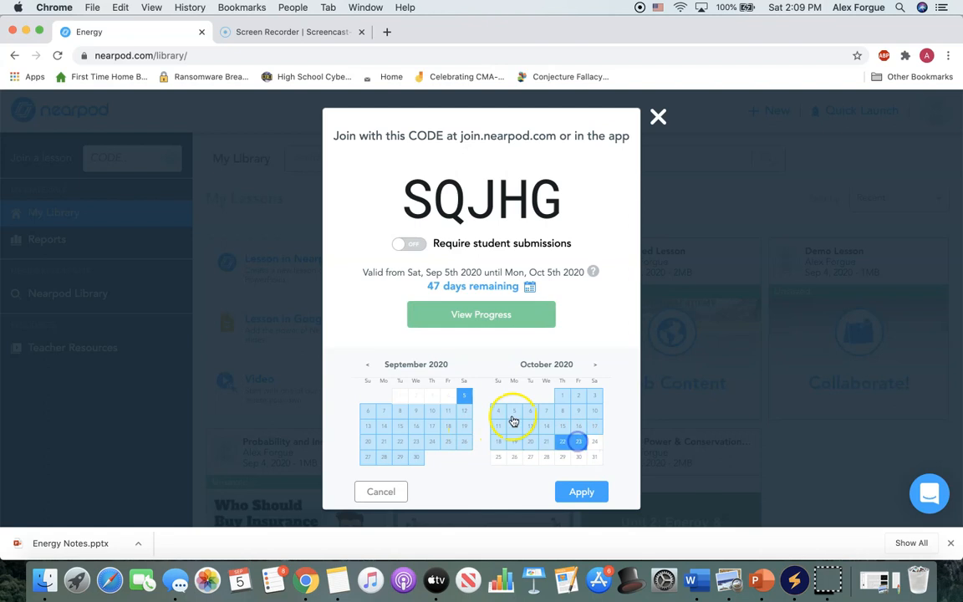
pyautogui.click(400, 410)
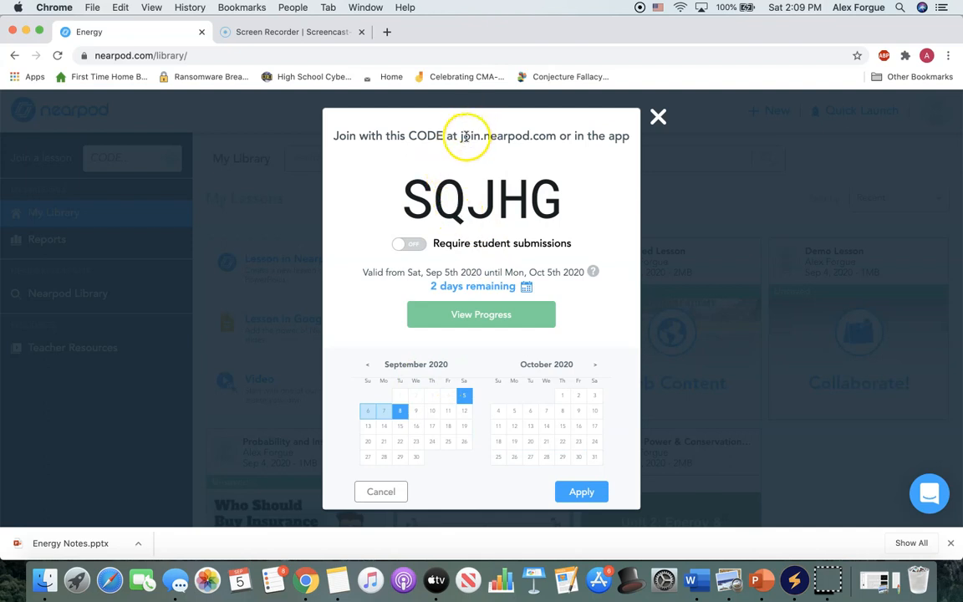
# Highlight the join address and the lesson code, and apply the new expiration date.
pyautogui.moveTo(399, 202); pyautogui.dragTo(566, 205)
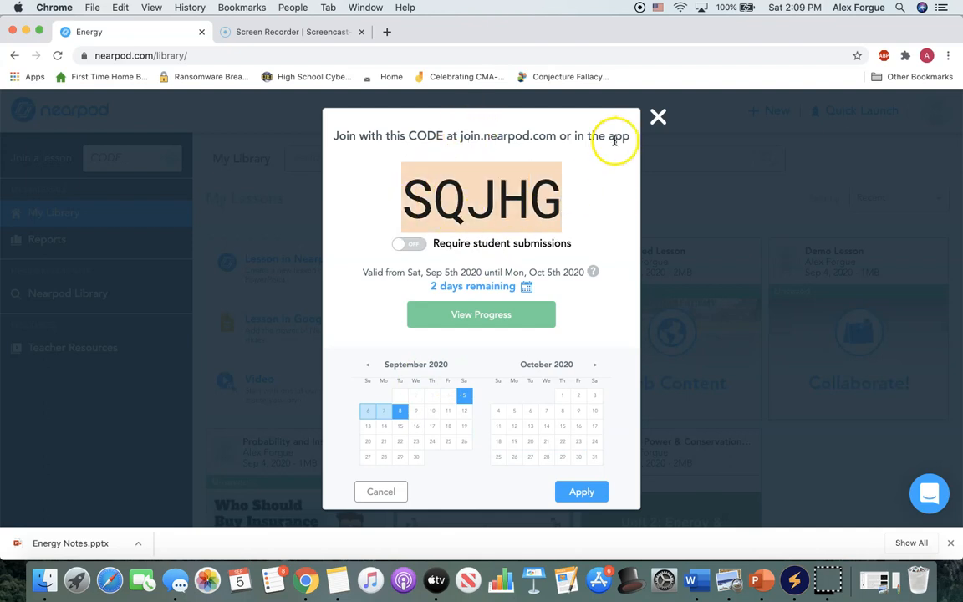
pyautogui.click(658, 121)
pyautogui.click(442, 165)
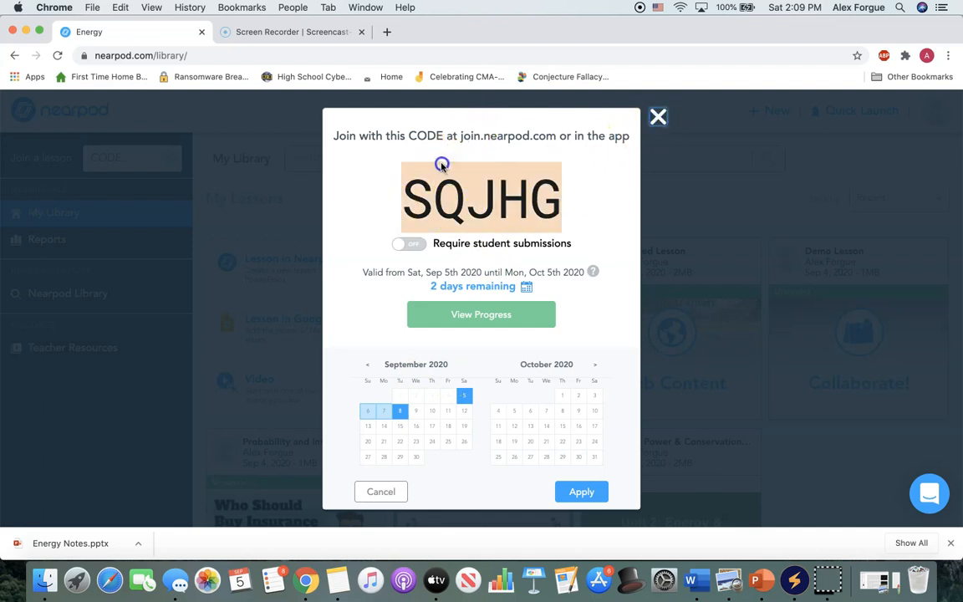
pyautogui.tripleClick(491, 134)
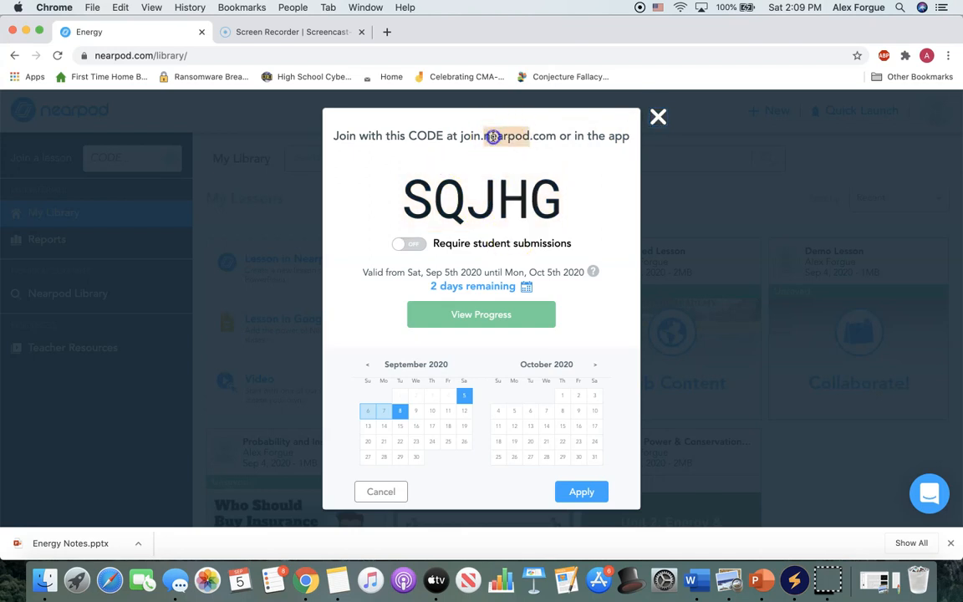
pyautogui.click(466, 136)
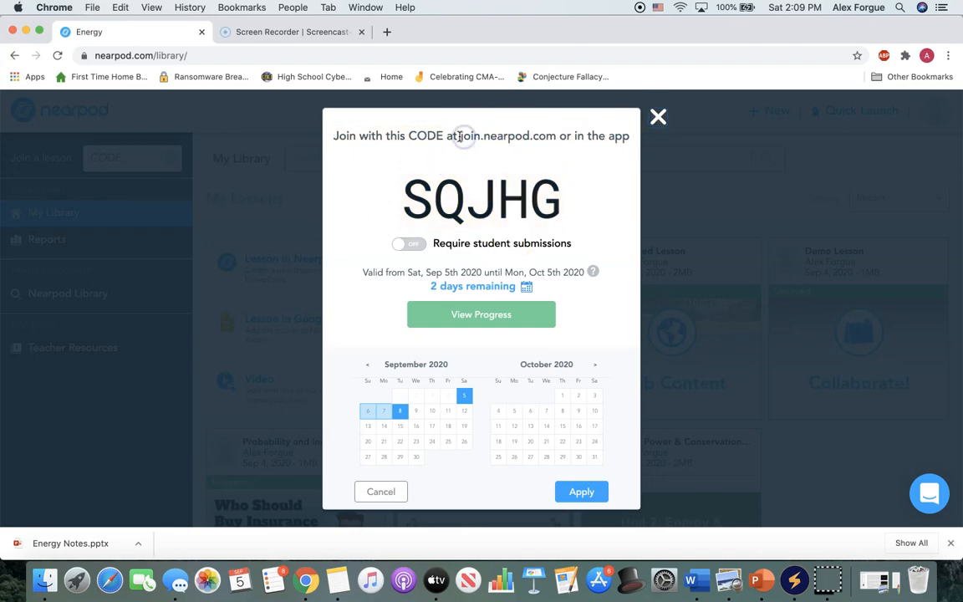
pyautogui.moveTo(559, 180); pyautogui.dragTo(368, 211)
pyautogui.click(344, 222)
pyautogui.moveTo(552, 211); pyautogui.dragTo(409, 189)
pyautogui.rightClick(420, 200)
pyautogui.click(526, 441)
pyautogui.click(577, 488)
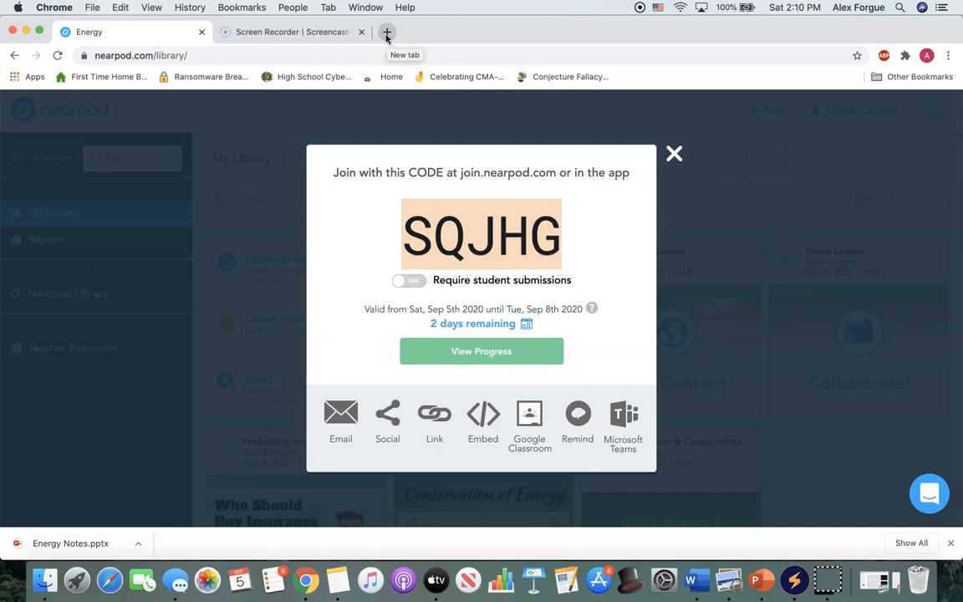
# Turn the student submission requirement on and back off.
pyautogui.click(420, 289)
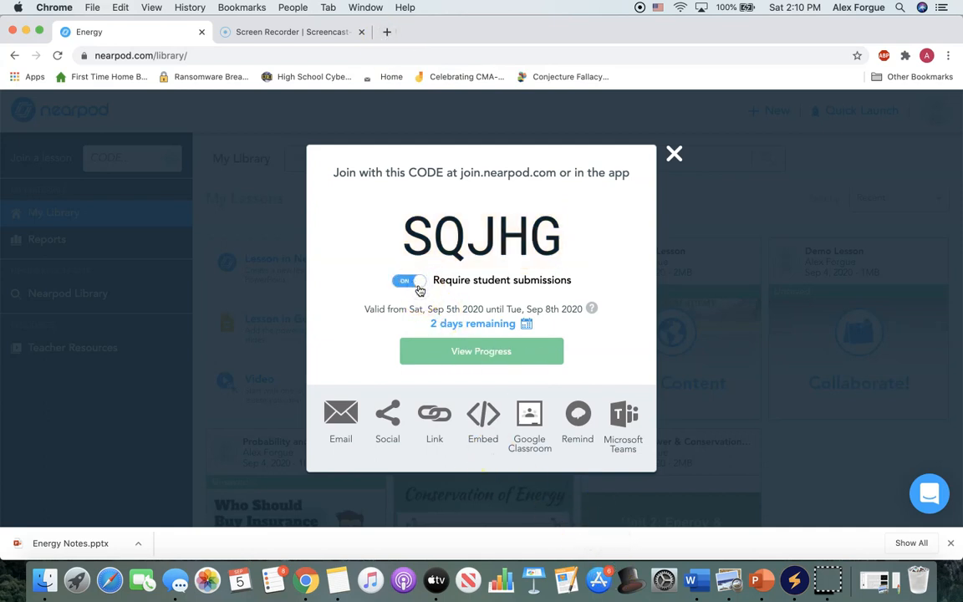
pyautogui.click(420, 288)
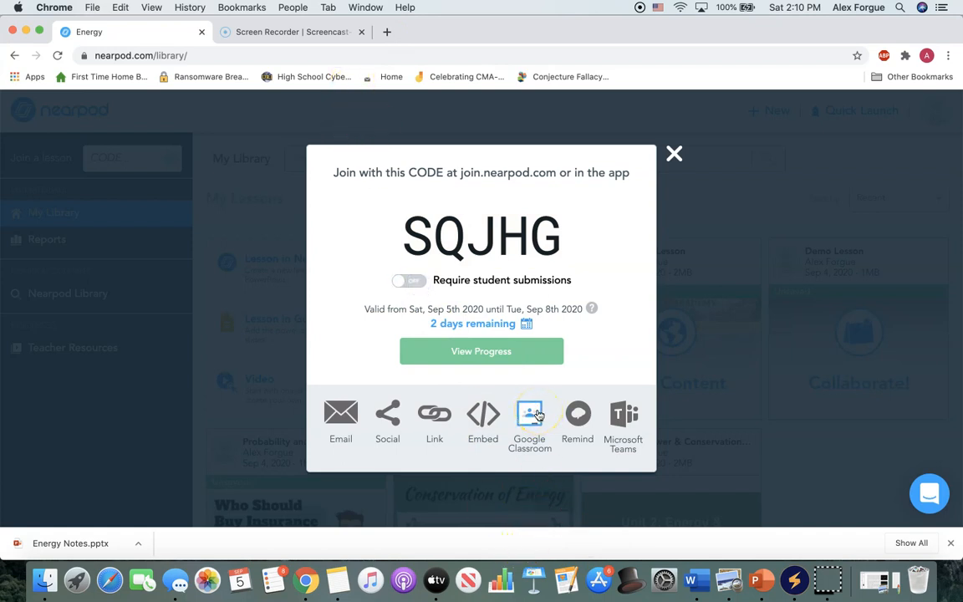
# Show the lesson's share link, copy it, and open it in a new browser tab.
pyautogui.click(445, 417)
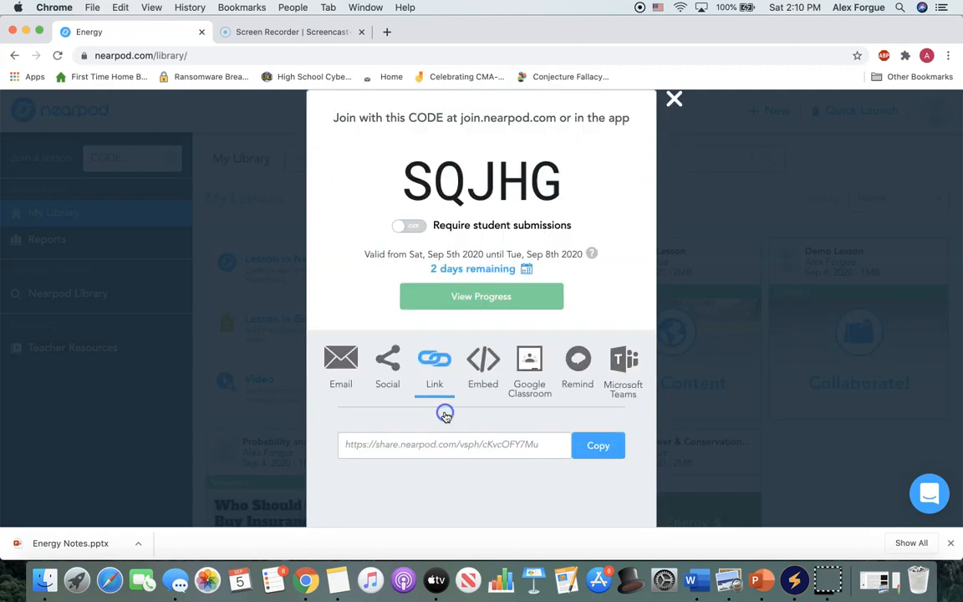
pyautogui.click(447, 437)
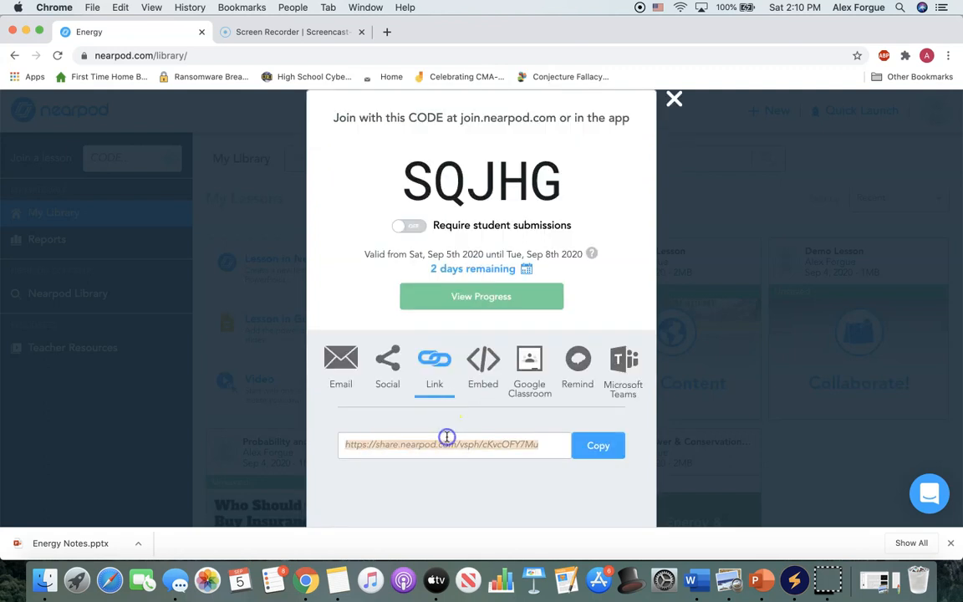
pyautogui.click(386, 32)
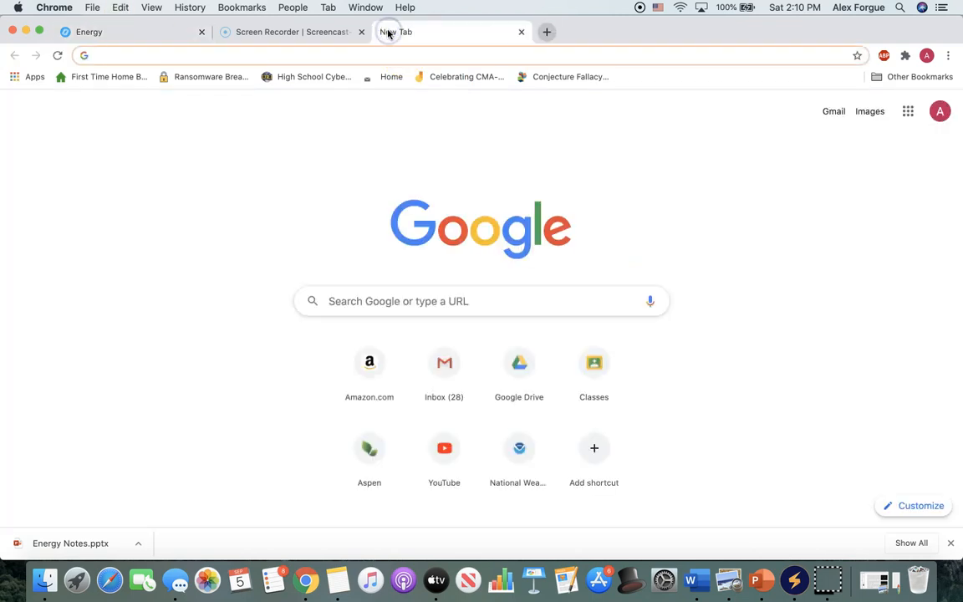
pyautogui.press('super+v')
pyautogui.press('Return')
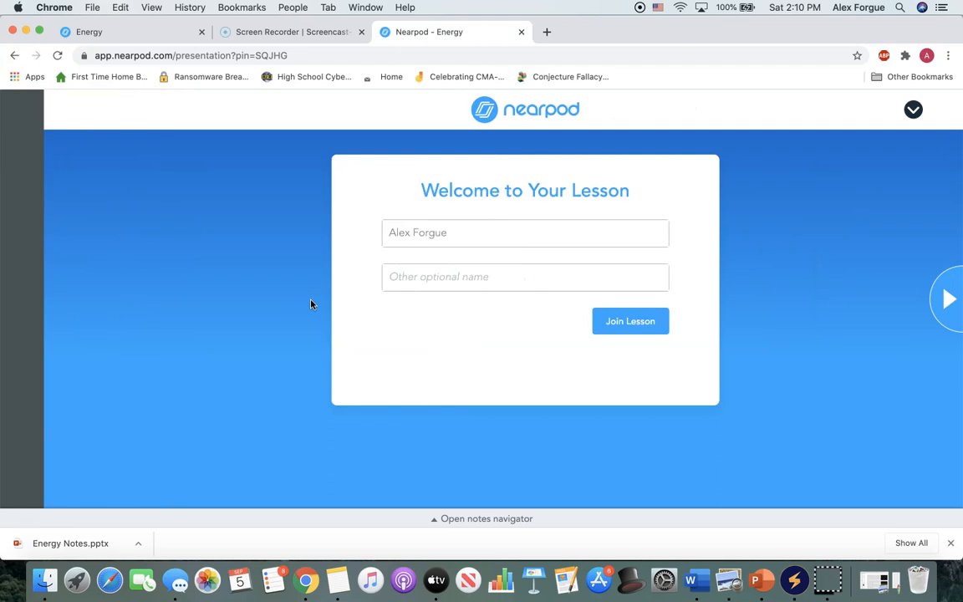
# Join the lesson as a student with the prefilled name and advance through the opening slides.
pyautogui.click(387, 278)
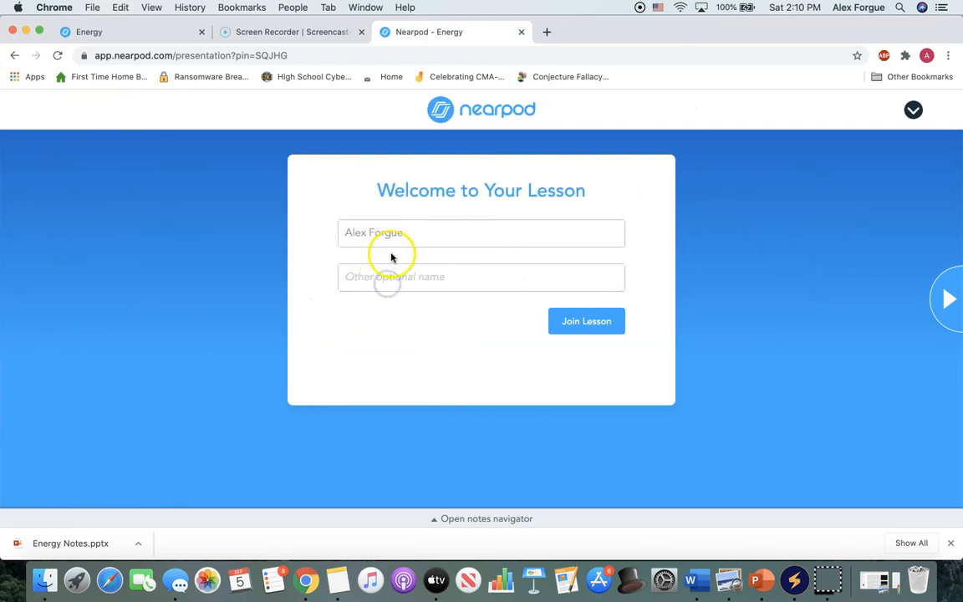
pyautogui.click(569, 320)
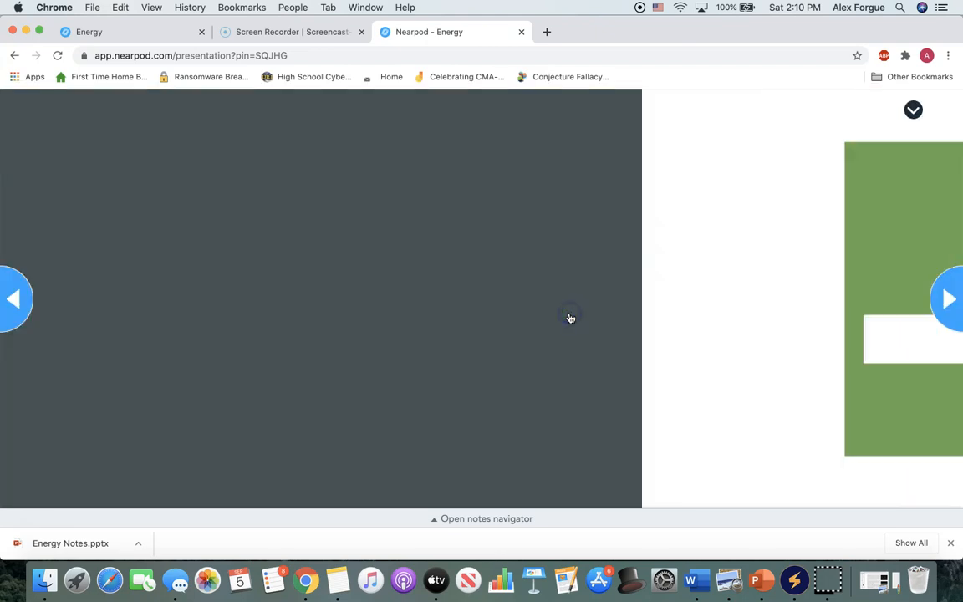
pyautogui.click(937, 301)
pyautogui.click(936, 306)
# Switch back to the teacher's Energy tab and close the join code window to return to My Library.
pyautogui.click(289, 33)
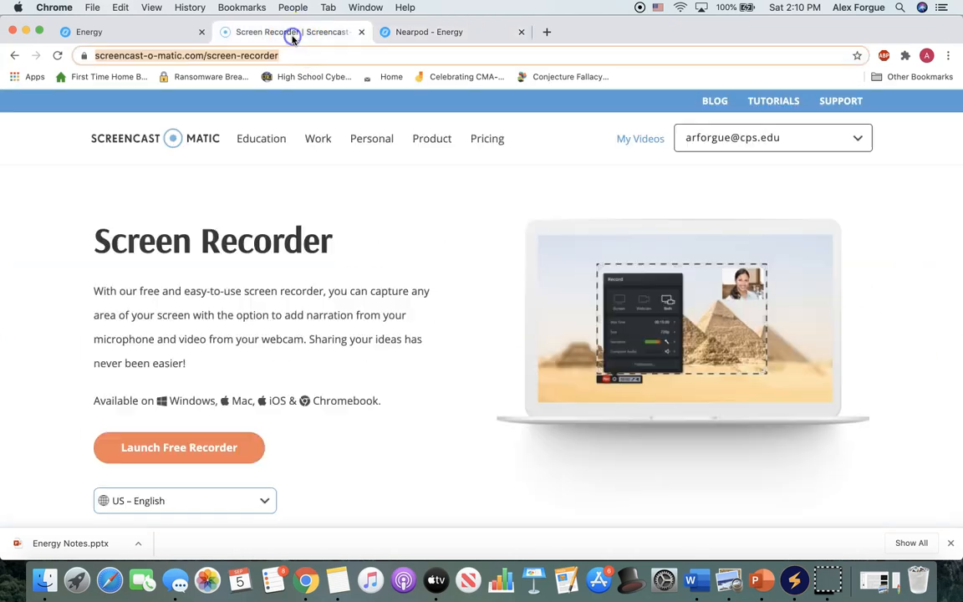
pyautogui.click(186, 33)
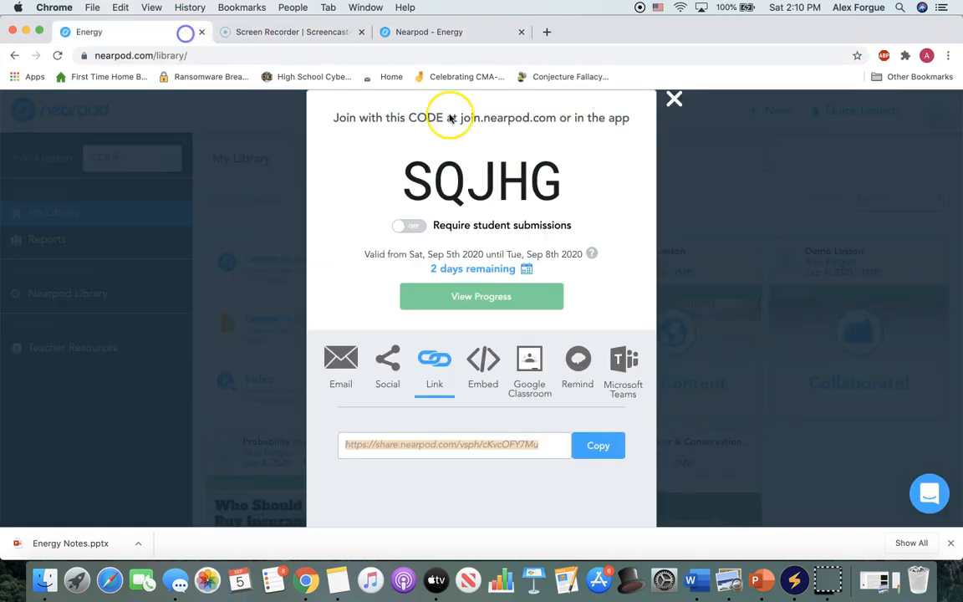
pyautogui.click(673, 98)
pyautogui.click(688, 172)
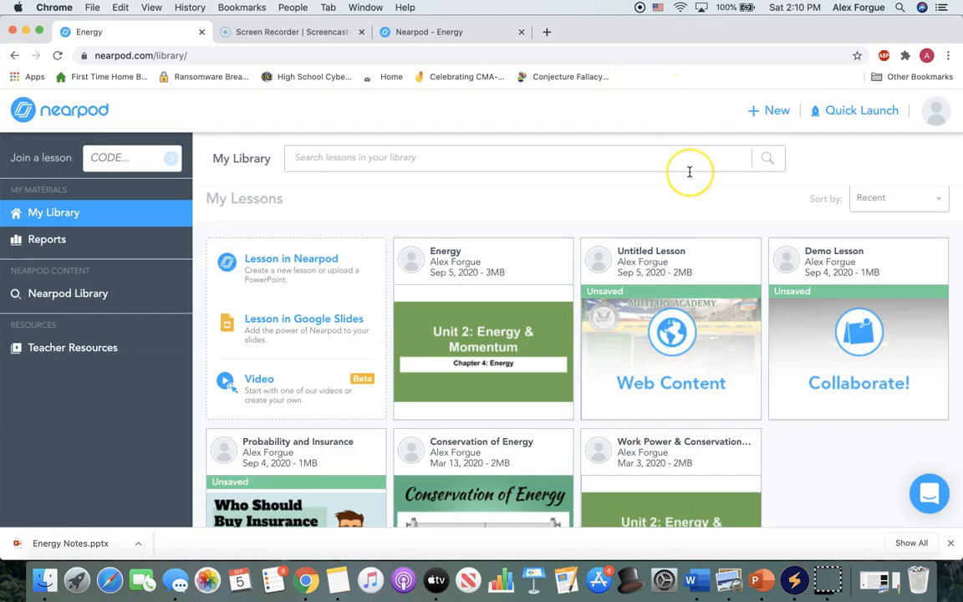